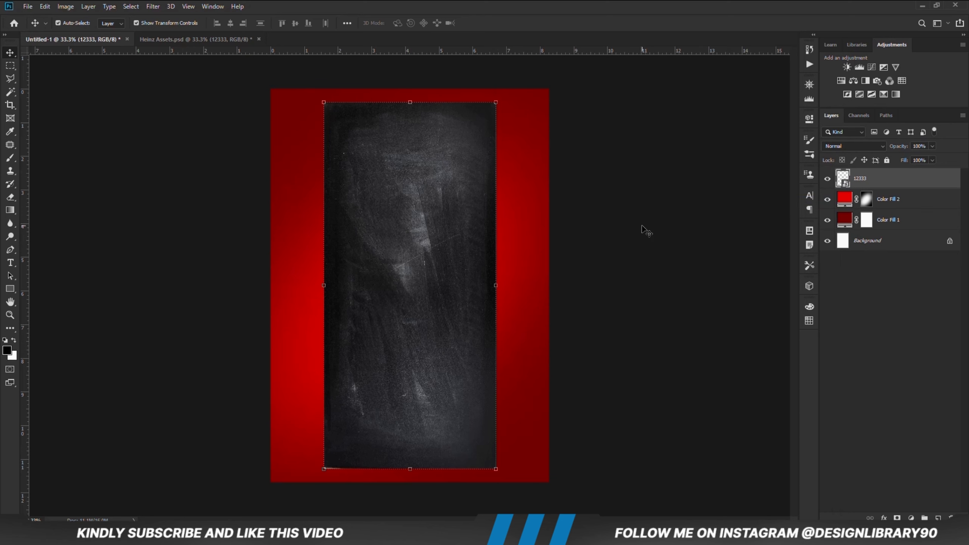
Scale the chalkboard texture layer 12333 proportionally to about 172% so it covers the whole canvas
{"action": "key", "text": "ctrl+t"}
{"action": "left_click_drag", "start_coordinate": [495, 285], "coordinate": [557, 285]}
{"action": "left_click_drag", "start_coordinate": [325, 286], "coordinate": [260, 286]}
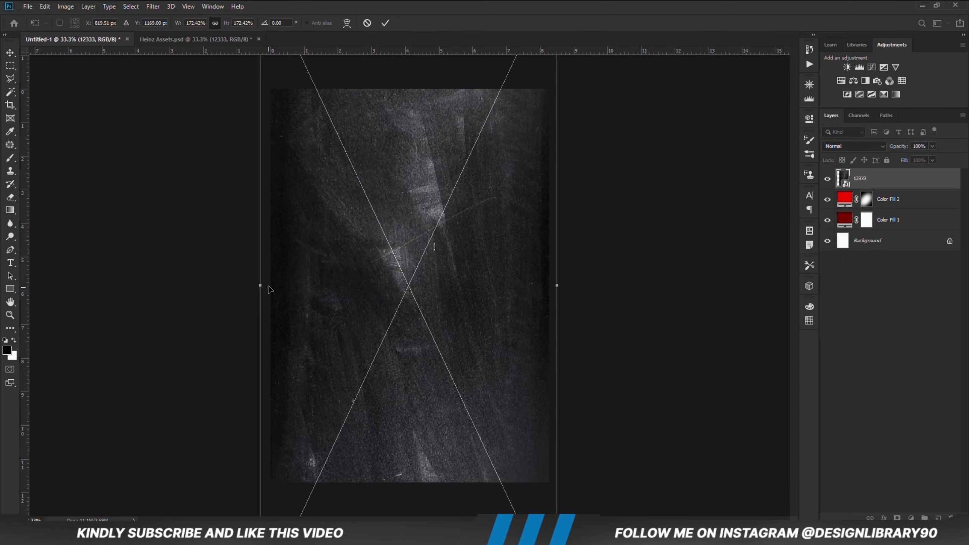
{"action": "left_click", "coordinate": [385, 24]}
Set the texture layer's blend mode to Soft Light and its opacity to 11%
{"action": "left_click", "coordinate": [850, 146]}
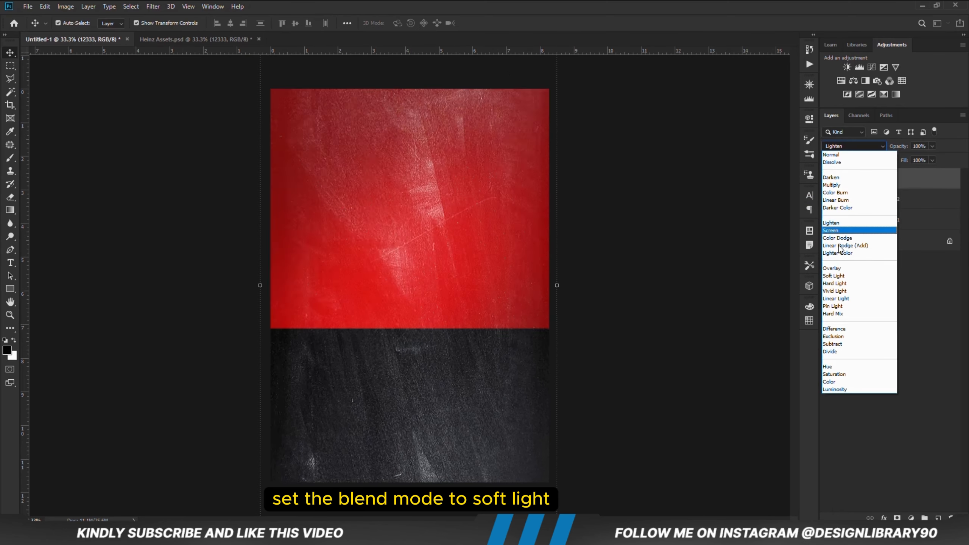
{"action": "left_click", "coordinate": [834, 193]}
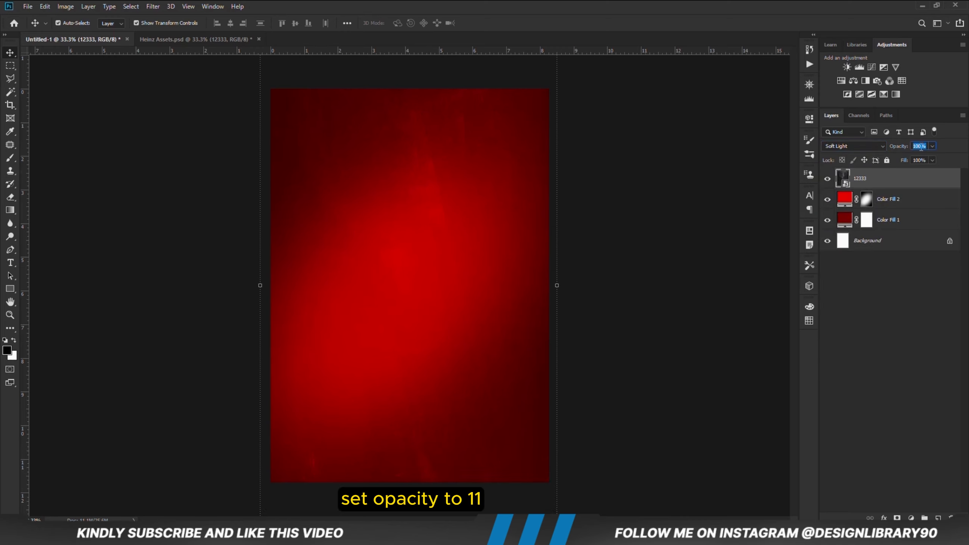
{"action": "type", "text": "11"}
{"action": "left_click", "coordinate": [615, 283]}
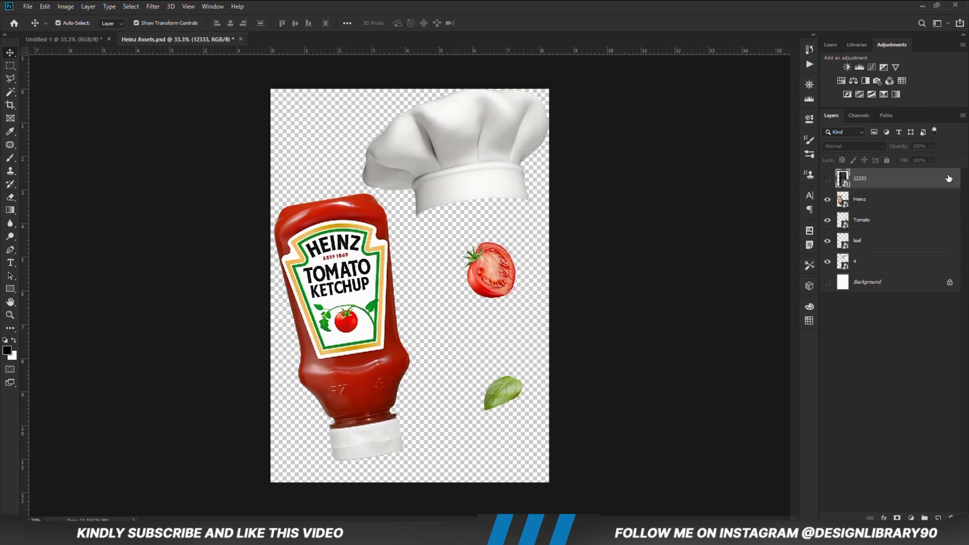
Copy the Heinz, Tomato, leaf and 4 layers from Heinz Assets.psd into the Untitled-1 poster
{"action": "left_click", "coordinate": [877, 199]}
{"action": "left_click", "coordinate": [868, 263], "text": "shift"}
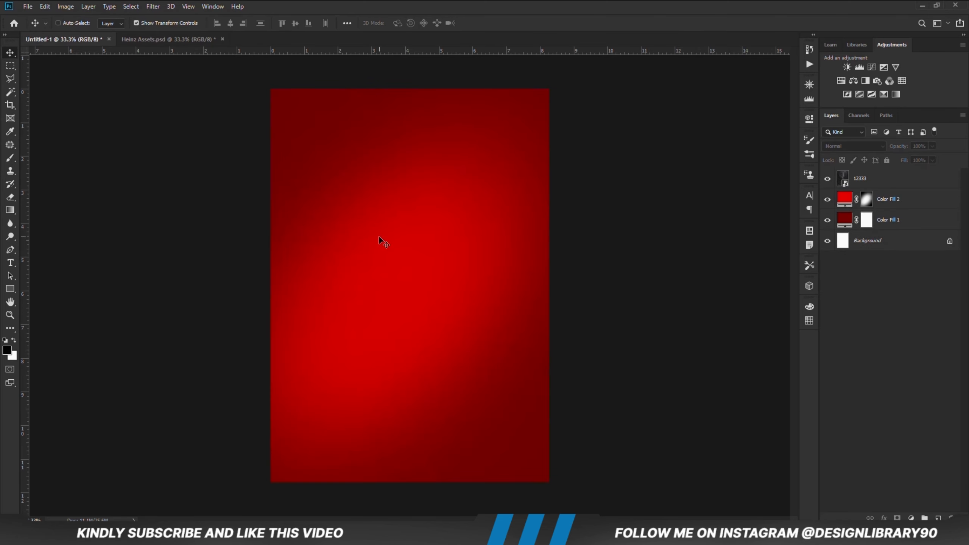
{"action": "left_click_drag", "start_coordinate": [379, 237], "coordinate": [378, 236]}
{"action": "left_click", "coordinate": [712, 263]}
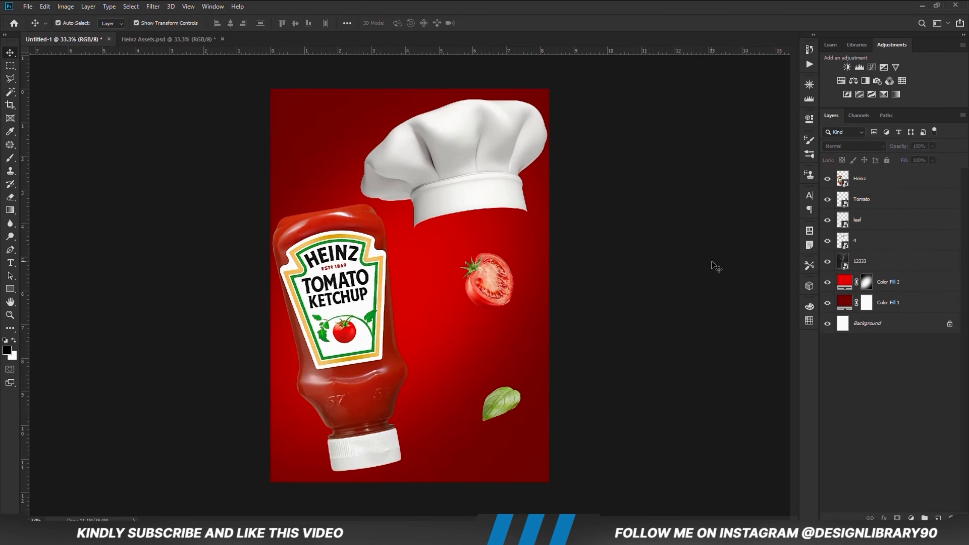
Hide the chef hat and tomato layers and move the basil leaf to the canvas's upper-left corner
{"action": "left_click", "coordinate": [450, 170]}
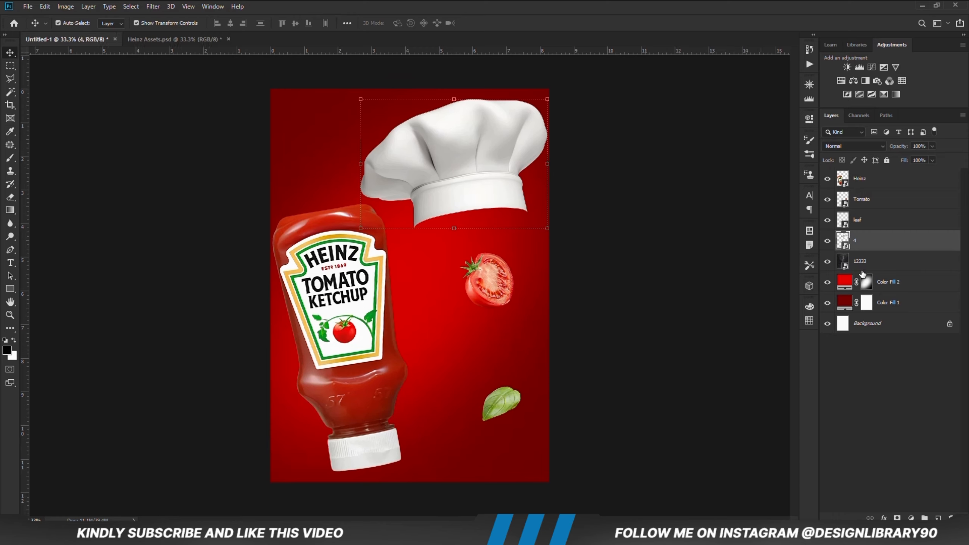
{"action": "left_click", "coordinate": [827, 199]}
{"action": "left_click_drag", "start_coordinate": [500, 400], "coordinate": [277, 122]}
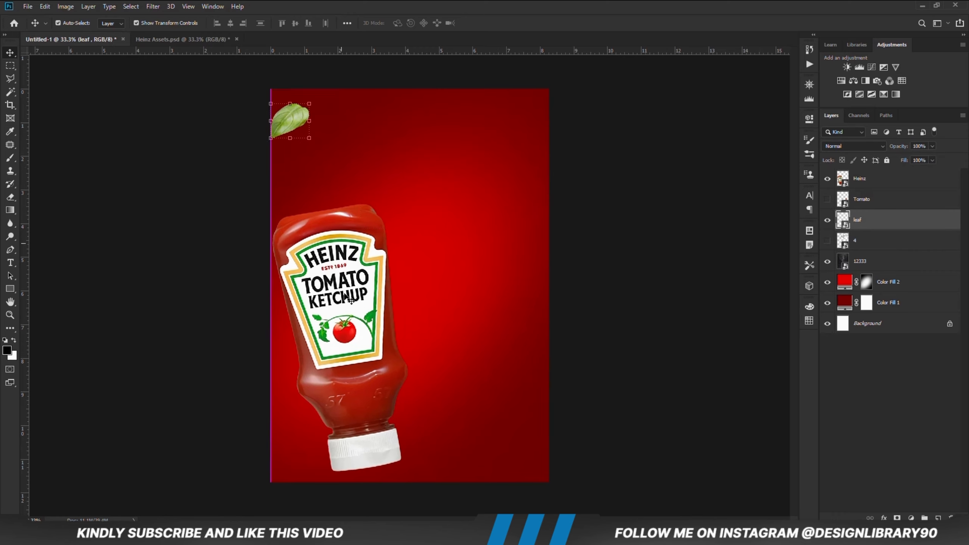
Move the ketchup bottle right and down so its cap runs off the lower edge of the canvas
{"action": "left_click_drag", "start_coordinate": [343, 337], "coordinate": [430, 355]}
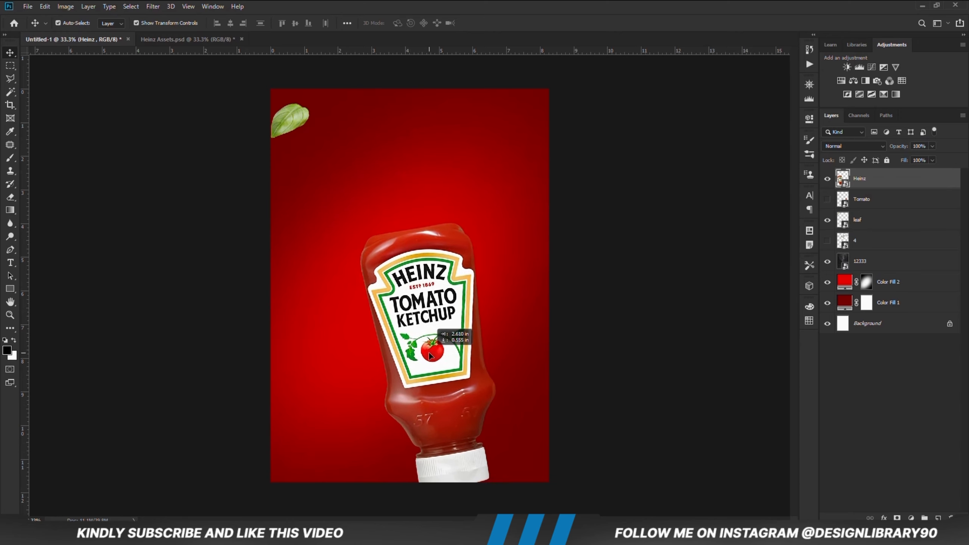
{"action": "left_click_drag", "start_coordinate": [430, 356], "coordinate": [434, 364]}
{"action": "left_click", "coordinate": [593, 330]}
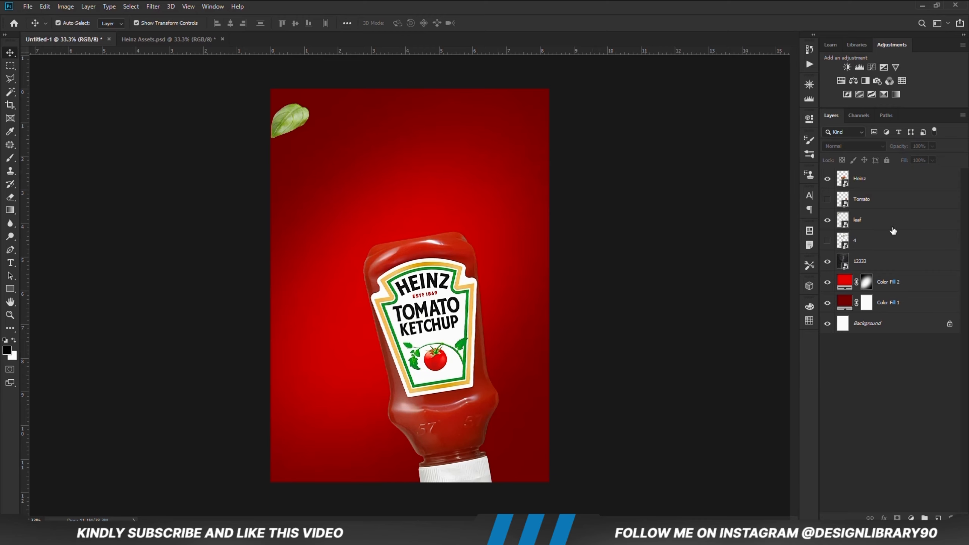
Show the chef hat, place it over the bottle's upper end and bring its layer above the Heinz layer
{"action": "left_click", "coordinate": [827, 241]}
{"action": "left_click_drag", "start_coordinate": [477, 148], "coordinate": [407, 186]}
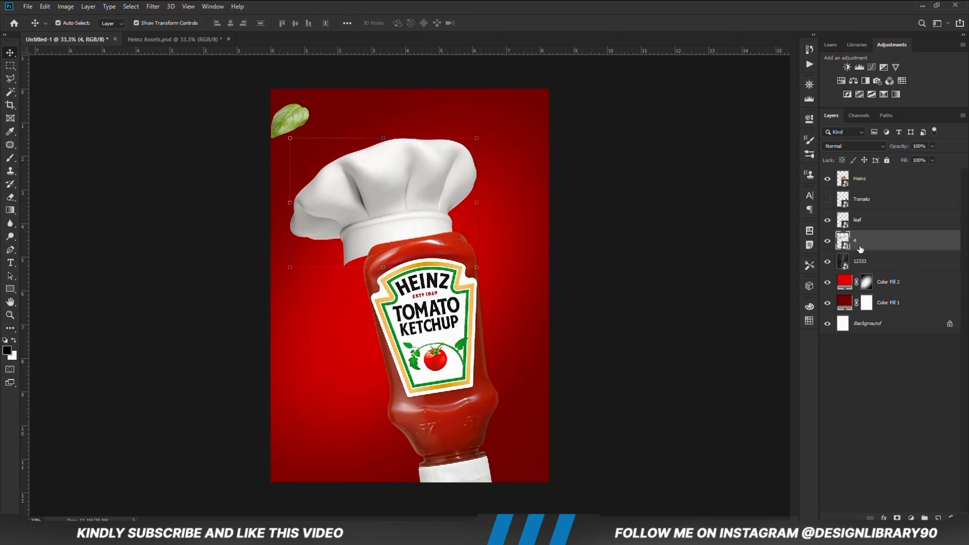
{"action": "left_click_drag", "start_coordinate": [861, 249], "coordinate": [868, 180]}
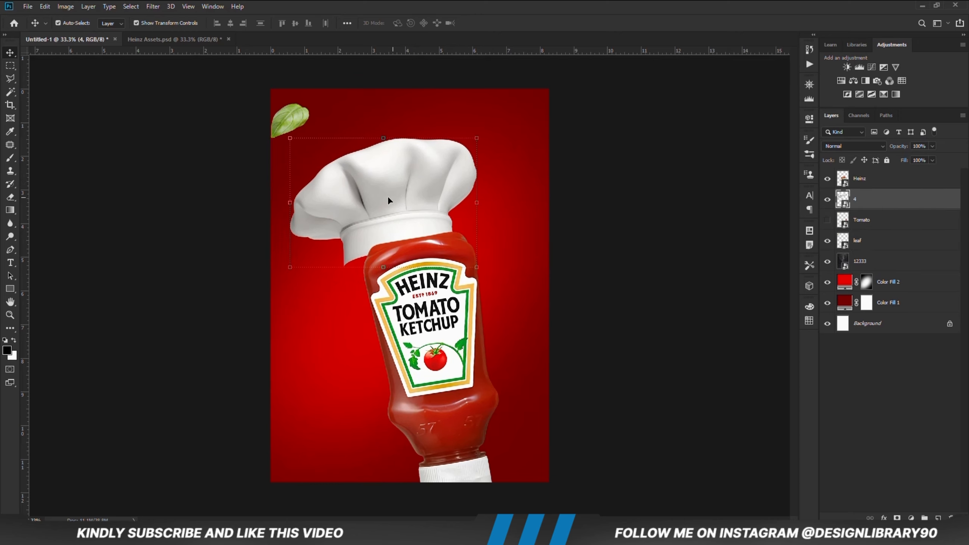
{"action": "left_click_drag", "start_coordinate": [388, 200], "coordinate": [400, 199]}
{"action": "left_click_drag", "start_coordinate": [866, 198], "coordinate": [865, 175]}
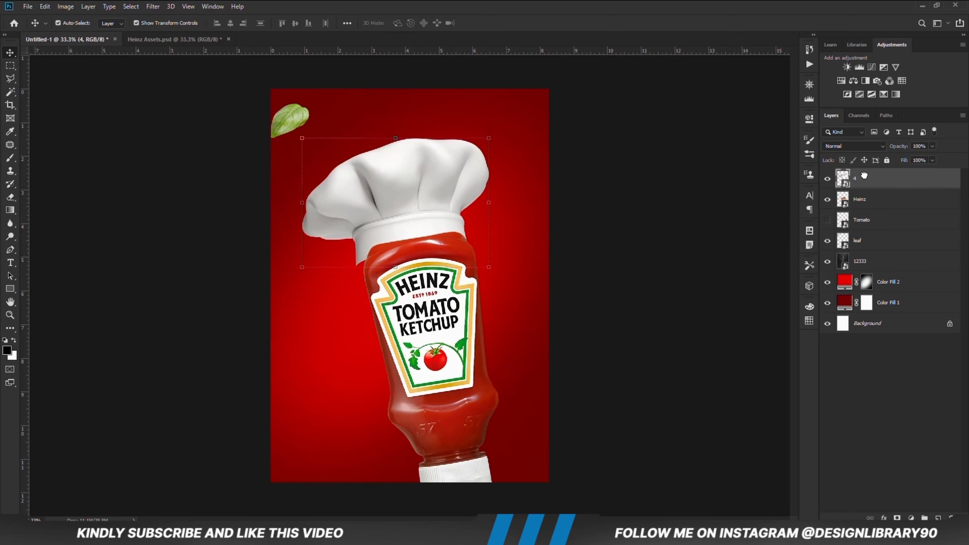
Fine-tune the chef hat's position so its band sits over the bottle's upper end, just above the label
{"action": "left_click_drag", "start_coordinate": [394, 215], "coordinate": [401, 219]}
{"action": "key", "text": "Down"}
{"action": "key", "text": "Down"}
{"action": "key", "text": "Down"}
{"action": "key", "text": "Down"}
{"action": "key", "text": "Down"}
{"action": "key", "text": "Down"}
{"action": "key", "text": "Down"}
{"action": "key", "text": "Down"}
{"action": "key", "text": "Down"}
{"action": "key", "text": "Down"}
{"action": "key", "text": "Down"}
{"action": "key", "text": "Down"}
{"action": "key", "text": "Down"}
{"action": "key", "text": "Down"}
{"action": "key", "text": "Down"}
{"action": "key", "text": "Down"}
{"action": "key", "text": "Down"}
{"action": "key", "text": "Down"}
{"action": "key", "text": "Down"}
{"action": "key", "text": "Down"}
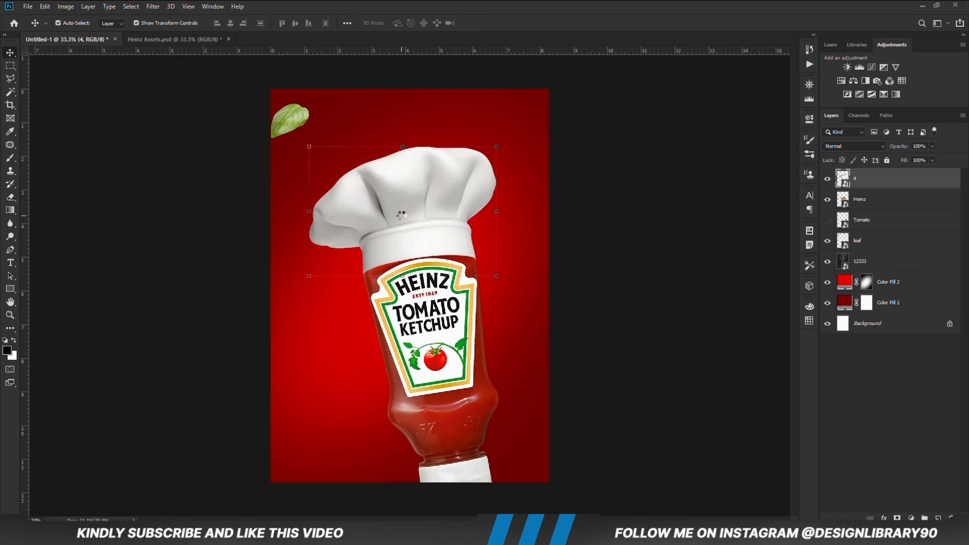
{"action": "key", "text": "Up"}
{"action": "key", "text": "Up"}
{"action": "key", "text": "Up"}
{"action": "key", "text": "Up"}
{"action": "key", "text": "Up"}
{"action": "key", "text": "Up"}
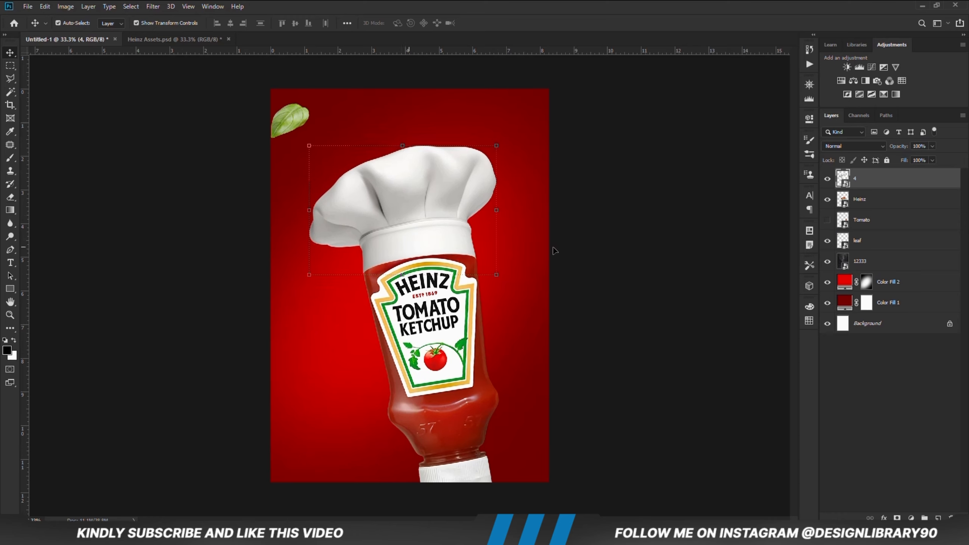
Warp the chef hat's lower-left corner slightly inward to fit the bottle's left edge
{"action": "right_click", "coordinate": [900, 187]}
{"action": "left_click", "coordinate": [804, 200]}
{"action": "key", "text": "ctrl+t"}
{"action": "right_click", "coordinate": [430, 238]}
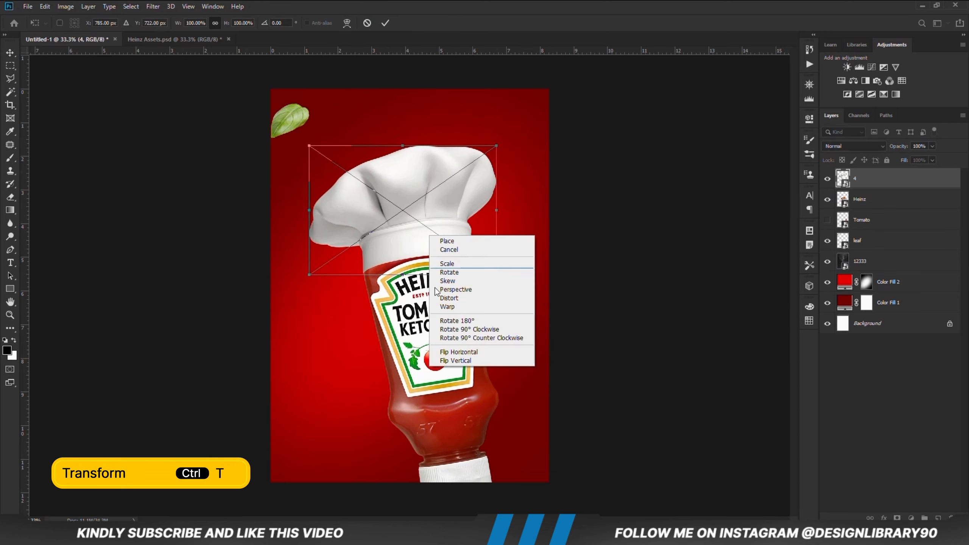
{"action": "left_click", "coordinate": [443, 307]}
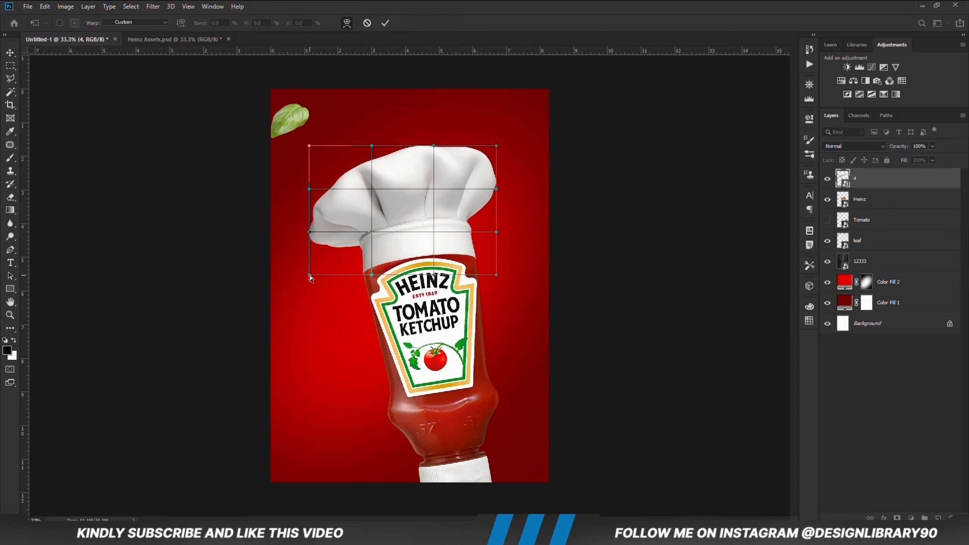
{"action": "left_click_drag", "start_coordinate": [311, 276], "coordinate": [314, 275]}
{"action": "left_click", "coordinate": [384, 24]}
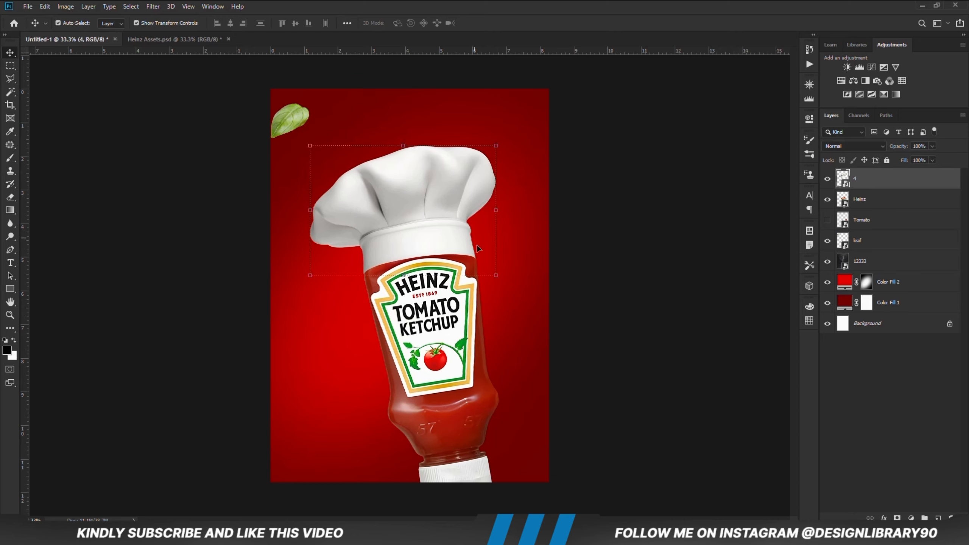
Warp the right end of the chef hat's band slightly outward to match the bottle's right edge
{"action": "key", "text": "ctrl+t"}
{"action": "right_click", "coordinate": [455, 257]}
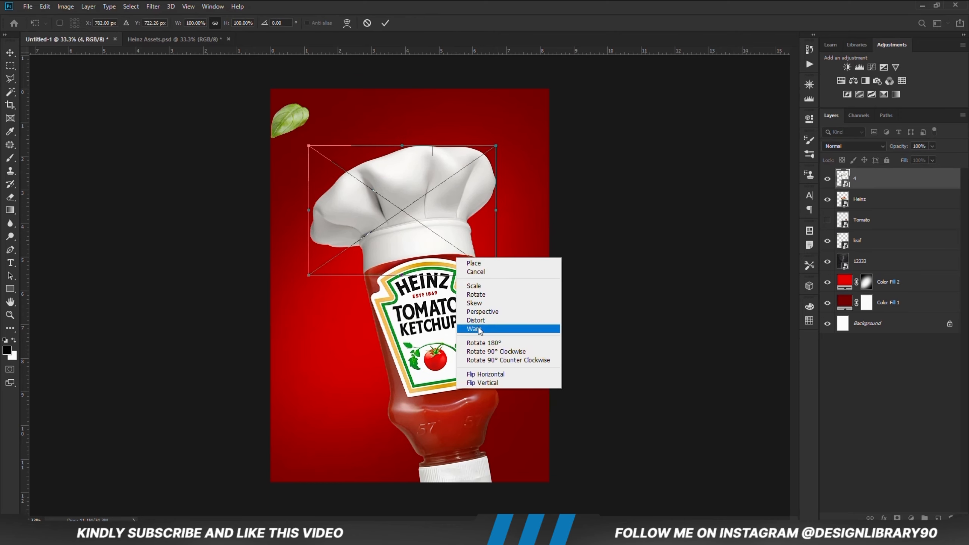
{"action": "left_click", "coordinate": [473, 328]}
{"action": "left_click_drag", "start_coordinate": [464, 242], "coordinate": [466, 245]}
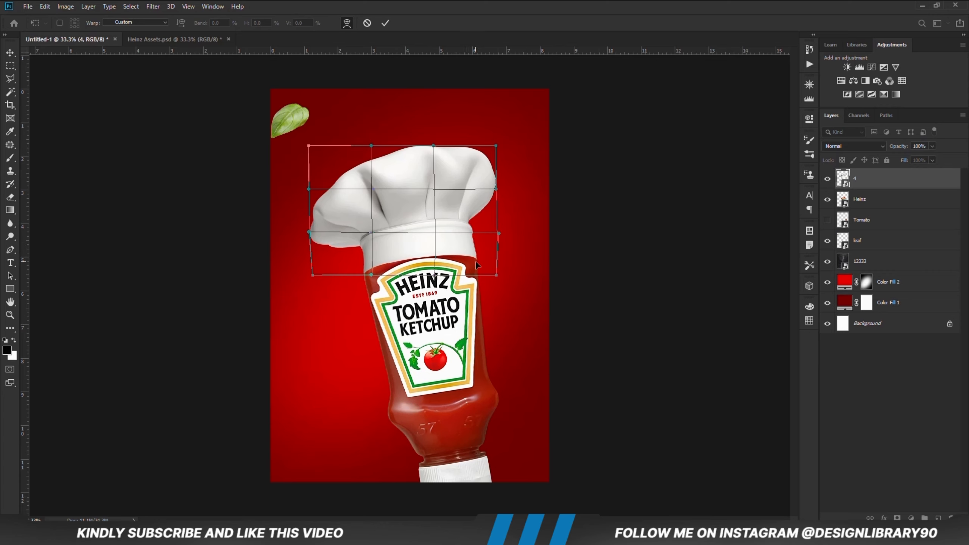
{"action": "left_click_drag", "start_coordinate": [496, 275], "coordinate": [497, 276]}
{"action": "left_click", "coordinate": [385, 24]}
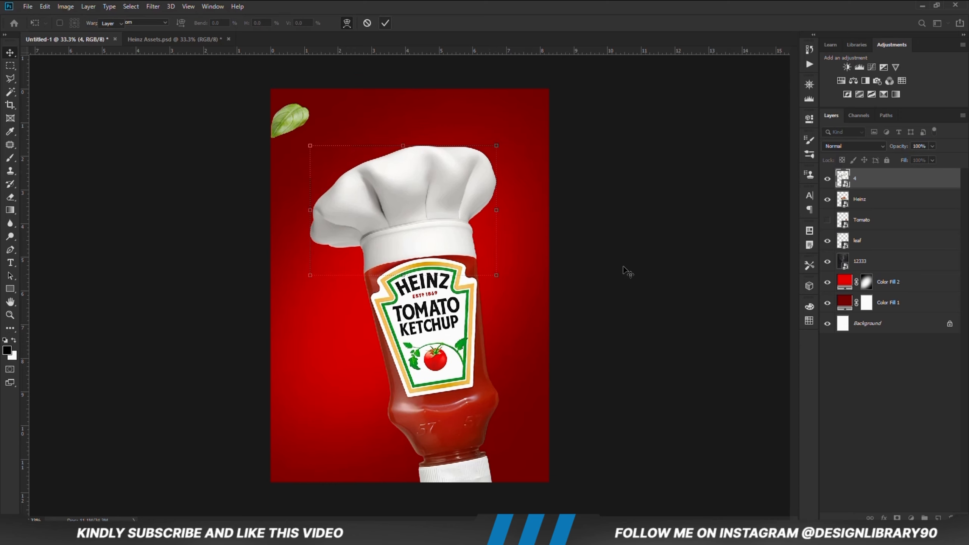
{"action": "left_click", "coordinate": [643, 264]}
{"action": "left_click", "coordinate": [465, 237]}
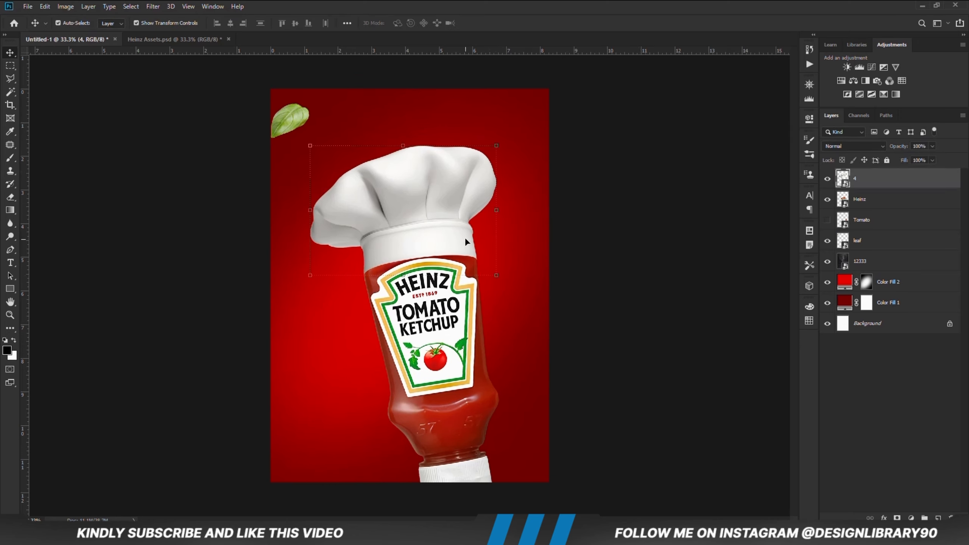
{"action": "left_click", "coordinate": [658, 260]}
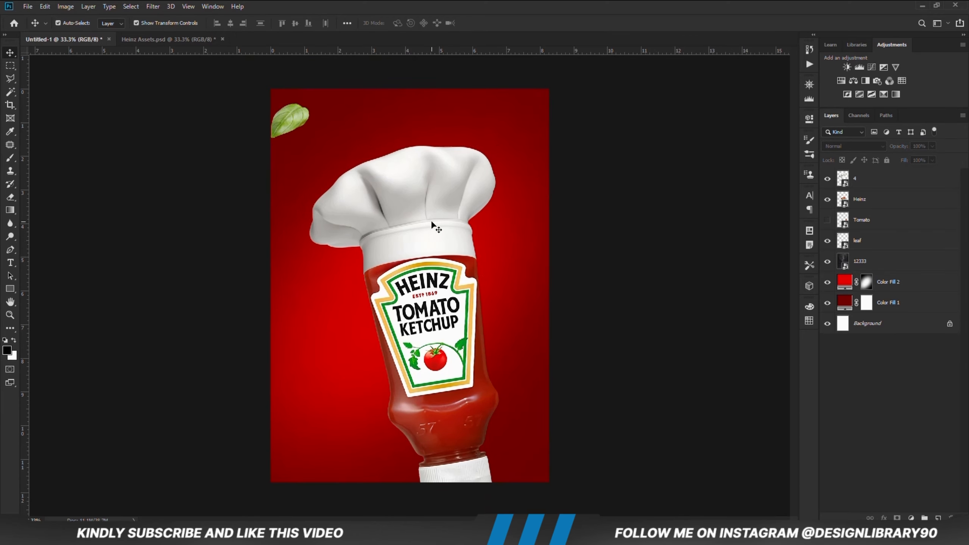
Show the Tomato layer and move the Tomato and leaf layers to the front, with leaf uppermost
{"action": "left_click", "coordinate": [827, 220]}
{"action": "left_click", "coordinate": [863, 215]}
{"action": "left_click_drag", "start_coordinate": [863, 215], "coordinate": [863, 178]}
{"action": "left_click", "coordinate": [869, 243]}
{"action": "left_click_drag", "start_coordinate": [869, 242], "coordinate": [864, 176]}
Place the tomato slice against the bottle's left edge, overlapping the label's lower-left corner
{"action": "left_click", "coordinate": [471, 282]}
{"action": "left_click_drag", "start_coordinate": [490, 273], "coordinate": [377, 374]}
{"action": "key", "text": "shift+Right"}
{"action": "key", "text": "shift+Right"}
{"action": "key", "text": "shift+Right"}
{"action": "key", "text": "shift+Right"}
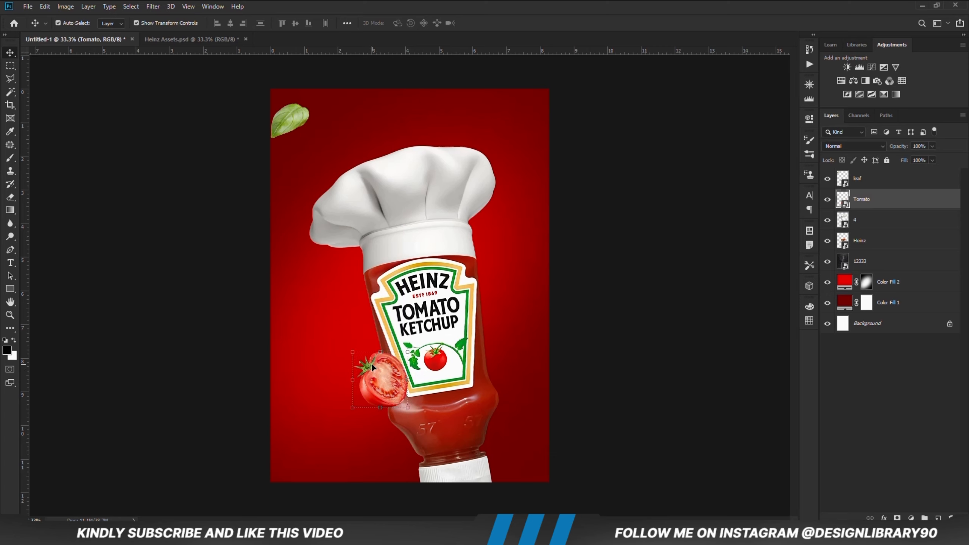
{"action": "key", "text": "shift+Down"}
{"action": "key", "text": "shift+Down"}
{"action": "key", "text": "shift+Down"}
{"action": "key", "text": "shift+Down"}
Duplicate the tomato slice, place the copy at the bottle's right edge beside the label and rotate it 90° clockwise
{"action": "key", "text": "ctrl+j"}
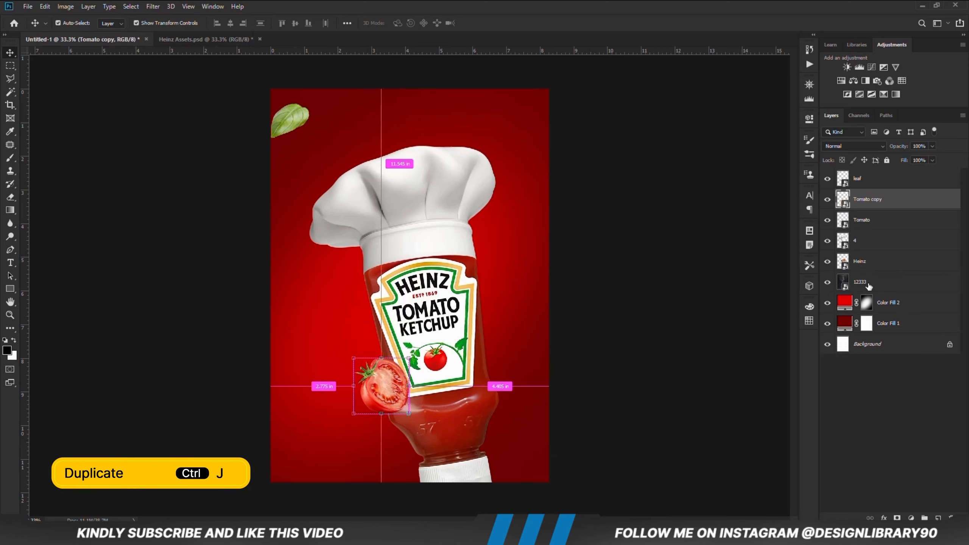
{"action": "left_click_drag", "start_coordinate": [414, 361], "coordinate": [500, 283]}
{"action": "key", "text": "ctrl+t"}
{"action": "right_click", "coordinate": [500, 274]}
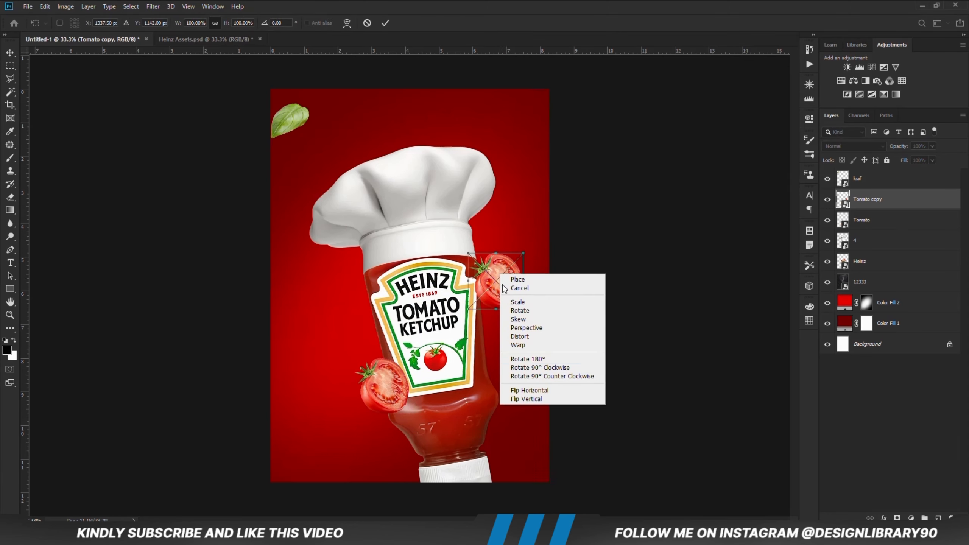
{"action": "left_click", "coordinate": [517, 368]}
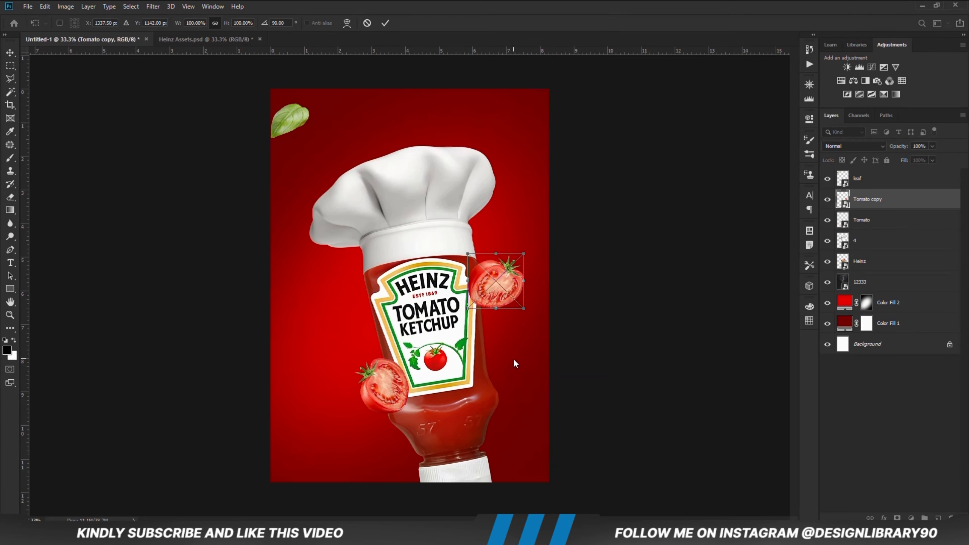
{"action": "left_click_drag", "start_coordinate": [494, 284], "coordinate": [498, 295]}
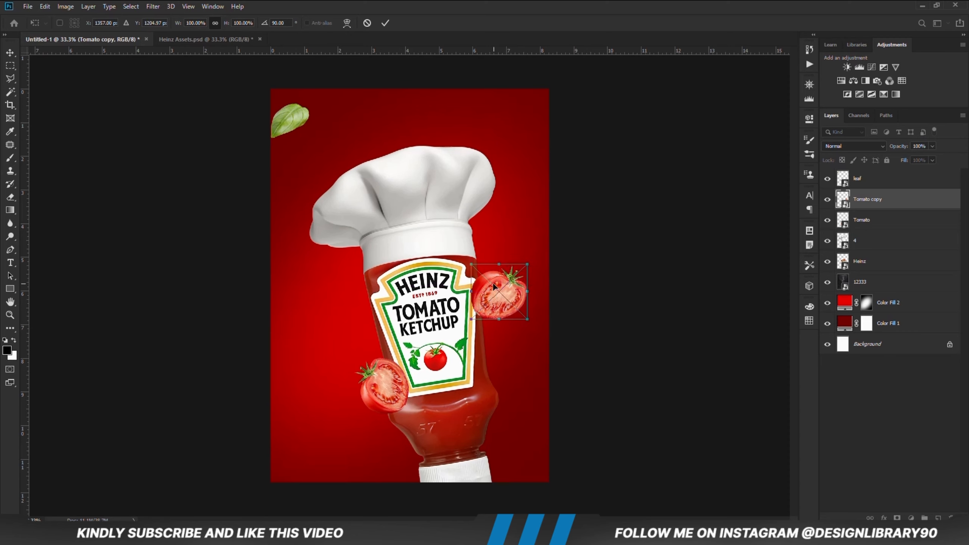
{"action": "key", "text": "Return"}
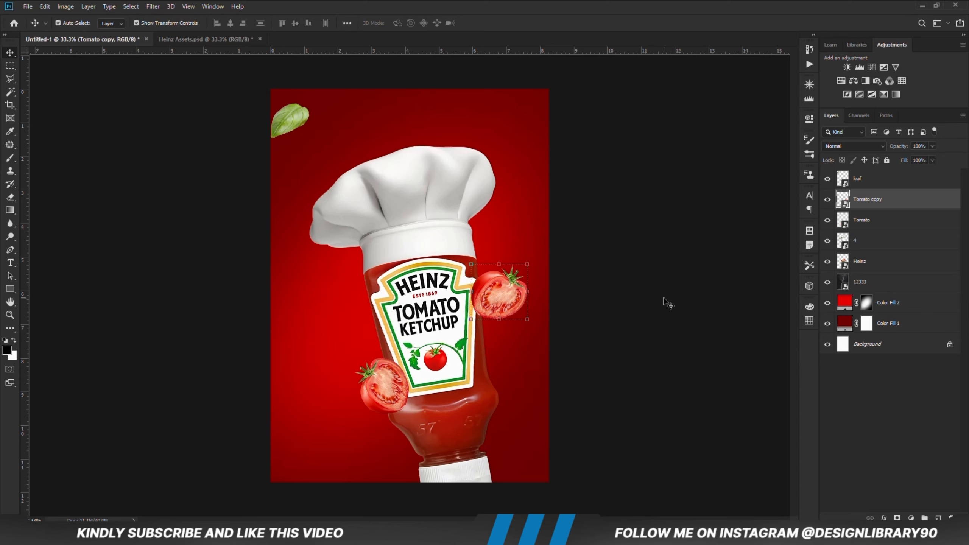
Shift the bottle, hat and both tomato slices slightly left, and move the basil leaf to the right of the hat
{"action": "left_click", "coordinate": [866, 267], "text": "shift"}
{"action": "left_click", "coordinate": [609, 273]}
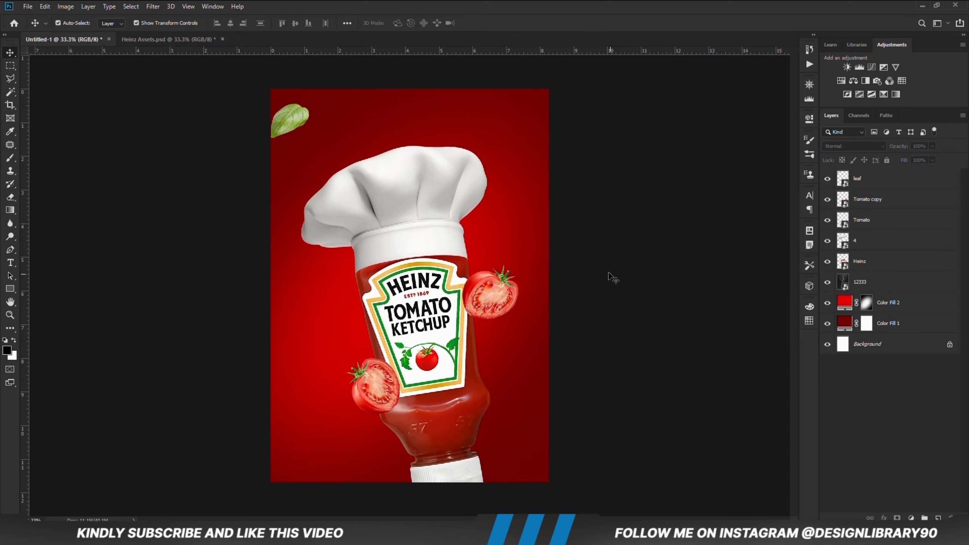
{"action": "left_click_drag", "start_coordinate": [288, 115], "coordinate": [514, 160]}
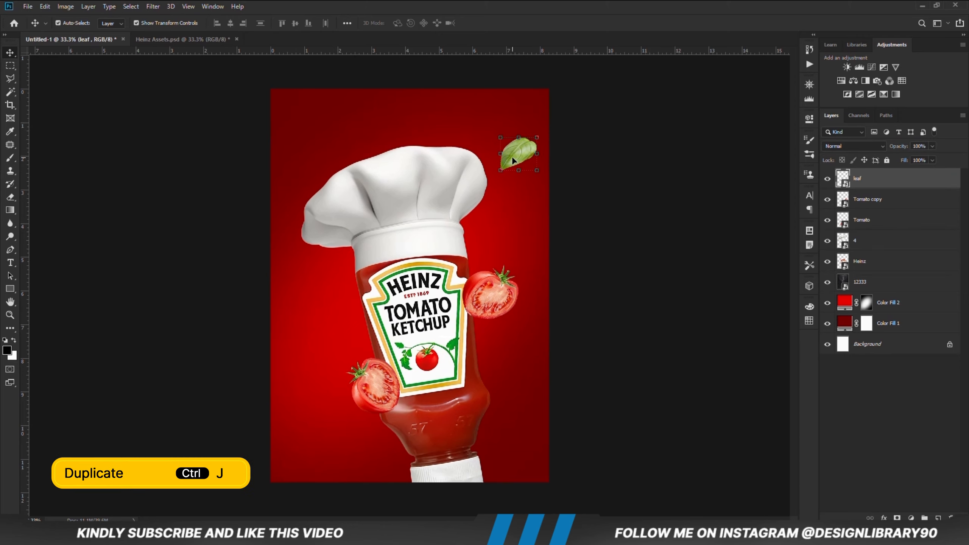
Duplicate the basil leaf, place the copy left of the bottle's label and rotate it 90° clockwise
{"action": "key", "text": "ctrl+j"}
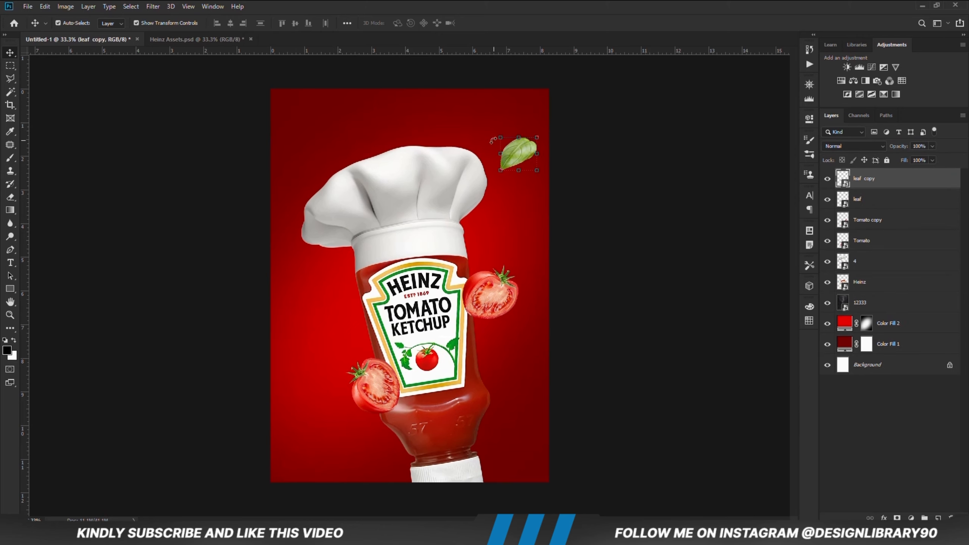
{"action": "left_click_drag", "start_coordinate": [516, 156], "coordinate": [324, 310]}
{"action": "key", "text": "ctrl+t"}
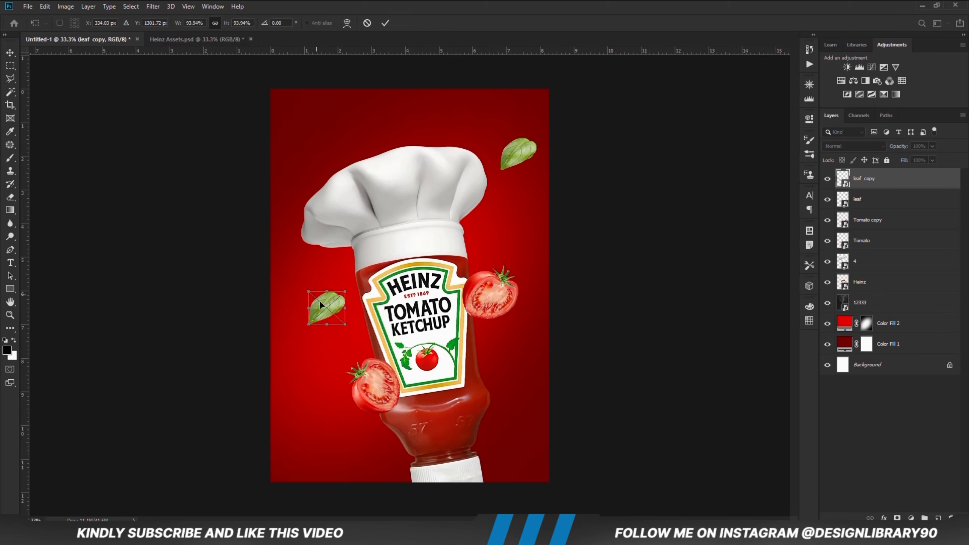
{"action": "right_click", "coordinate": [320, 306]}
{"action": "left_click", "coordinate": [358, 398]}
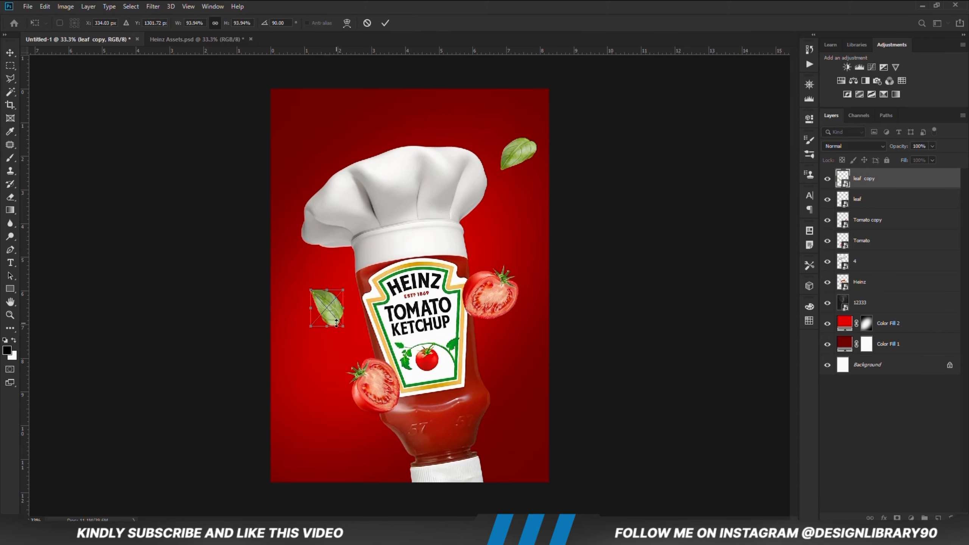
Move the leaf copy to the right of the bottle's lower part, make it smaller and warp its shape
{"action": "left_click_drag", "start_coordinate": [342, 324], "coordinate": [517, 408]}
{"action": "left_click_drag", "start_coordinate": [533, 373], "coordinate": [508, 410]}
{"action": "right_click", "coordinate": [513, 405]}
{"action": "left_click", "coordinate": [536, 345]}
{"action": "left_click", "coordinate": [389, 24]}
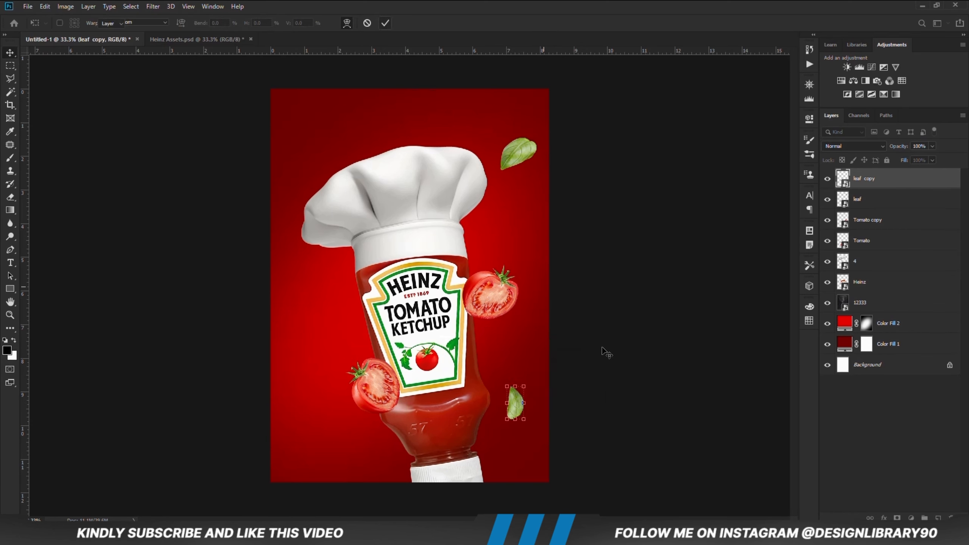
Rotate the small leaf beside the bottle's lower part clockwise to about 150°
{"action": "key", "text": "ctrl+t"}
{"action": "left_click_drag", "start_coordinate": [527, 372], "coordinate": [559, 368]}
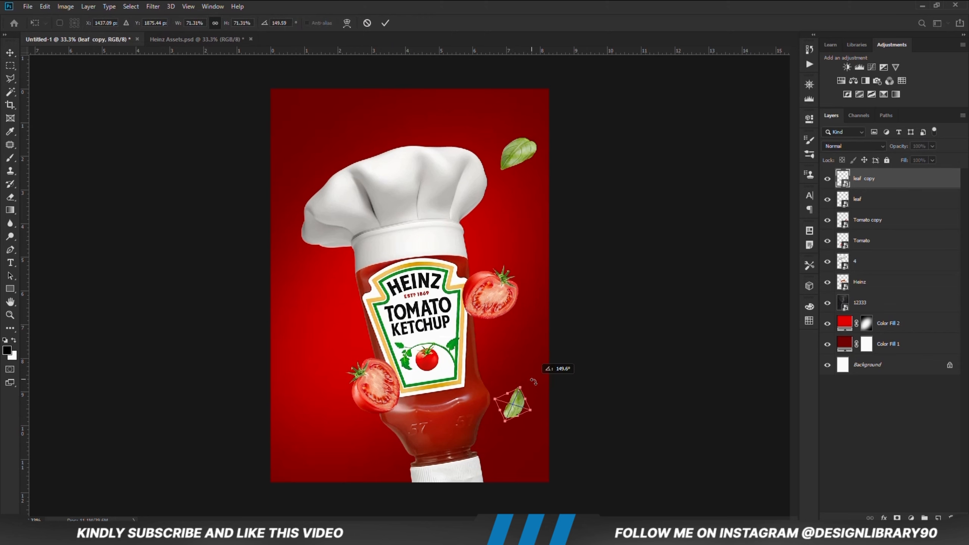
{"action": "key", "text": "Return"}
{"action": "left_click", "coordinate": [616, 372]}
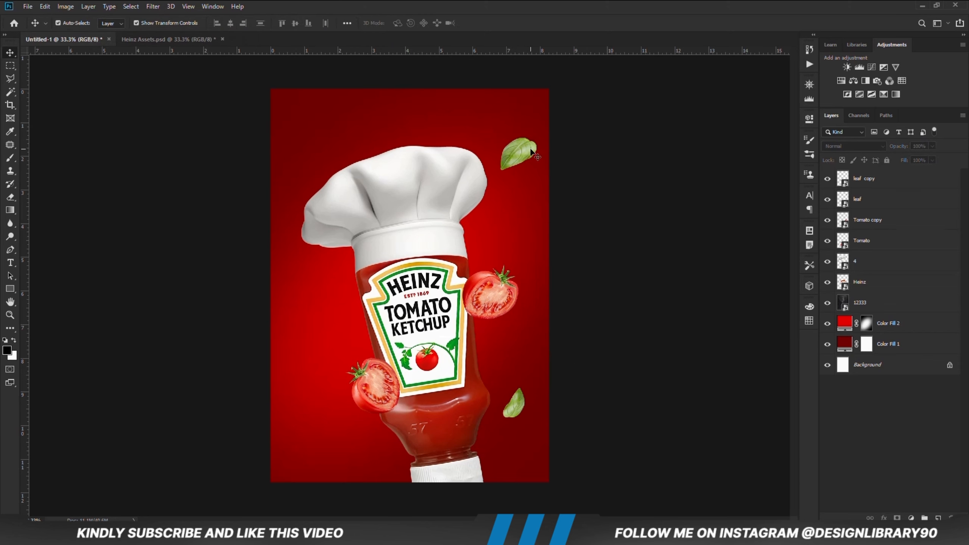
Duplicate the leaf beside the hat, place the copy left of the bottle's label, scale it to about 59% and rotate it to about -86°
{"action": "left_click", "coordinate": [519, 152]}
{"action": "key", "text": "ctrl+j"}
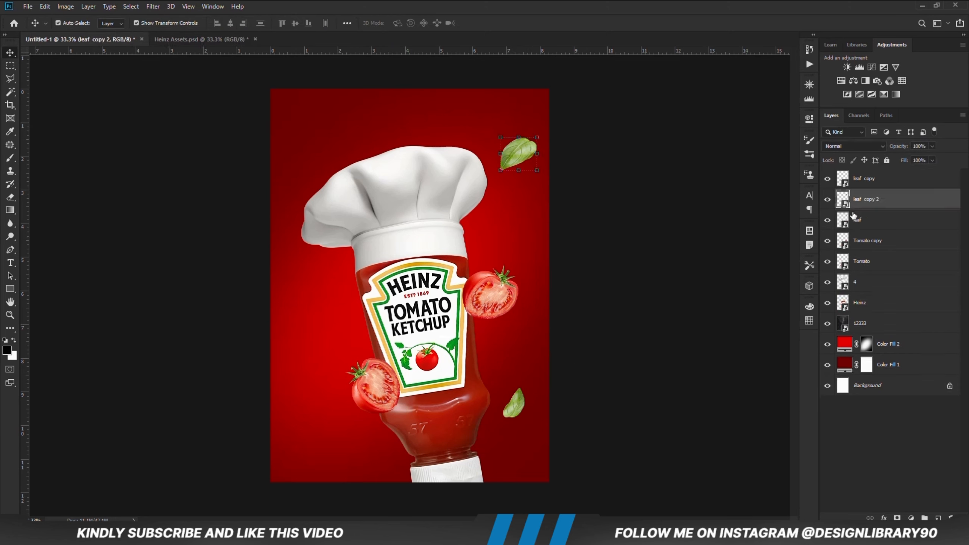
{"action": "left_click_drag", "start_coordinate": [523, 163], "coordinate": [325, 289]}
{"action": "key", "text": "Return"}
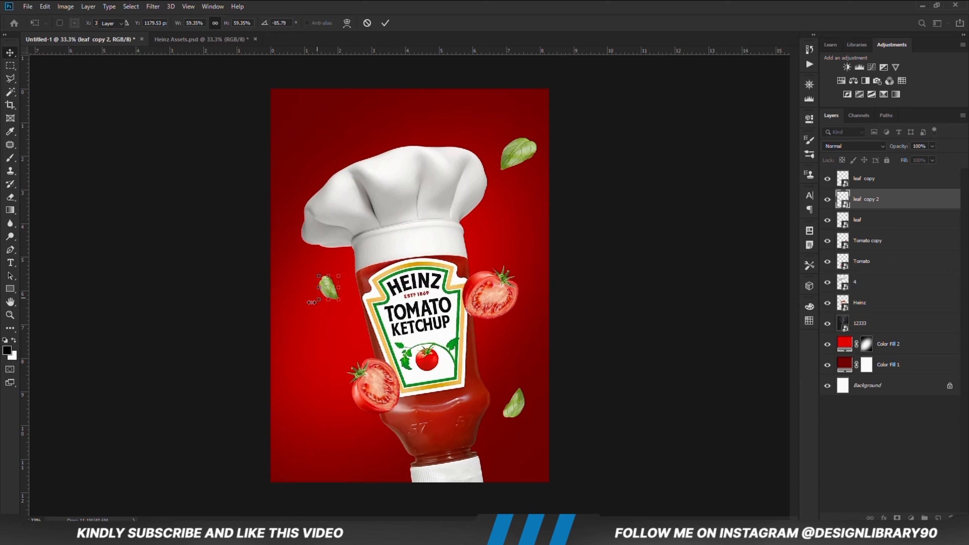
{"action": "left_click", "coordinate": [229, 345]}
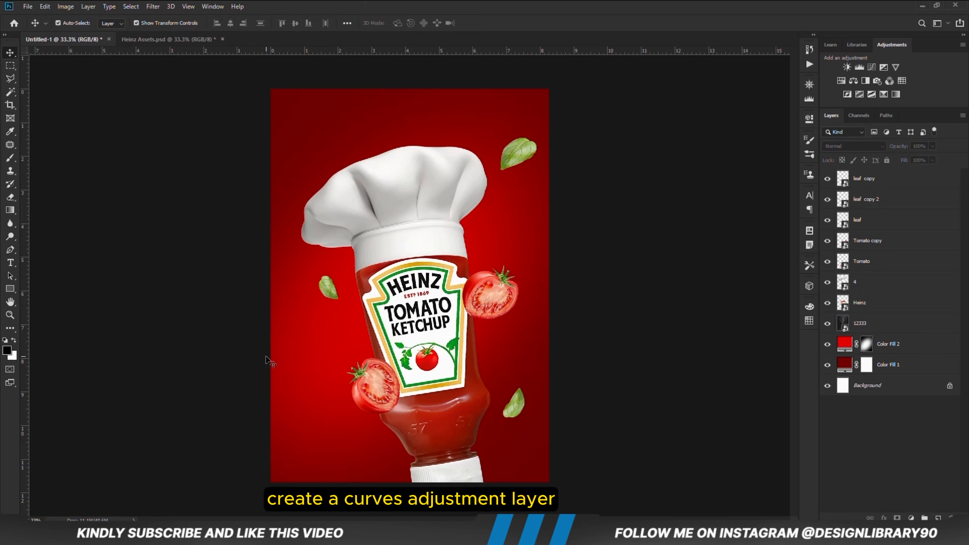
Add a Curves adjustment above all layers, pulling the shadows slightly down and the highlights slightly up
{"action": "left_click", "coordinate": [906, 516]}
{"action": "left_click", "coordinate": [901, 397]}
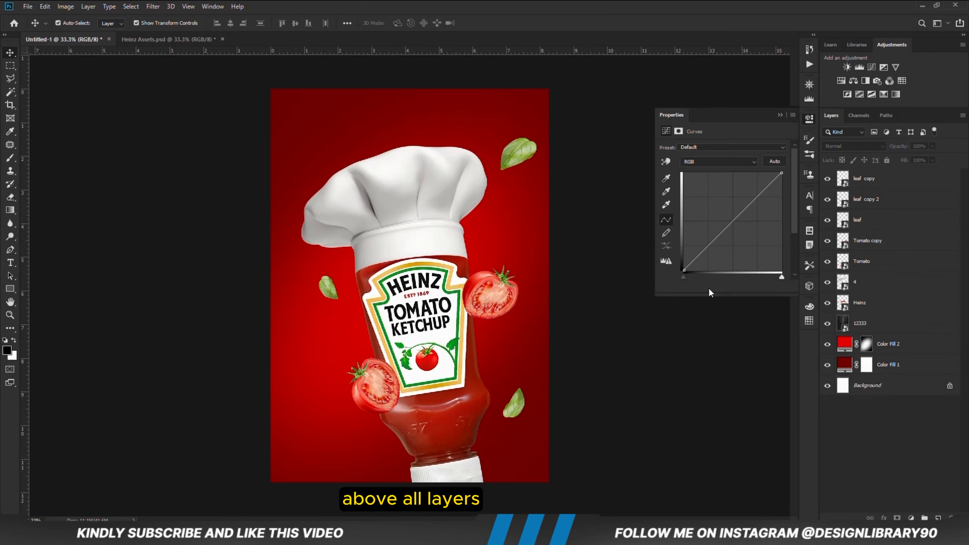
{"action": "left_click_drag", "start_coordinate": [704, 251], "coordinate": [704, 254]}
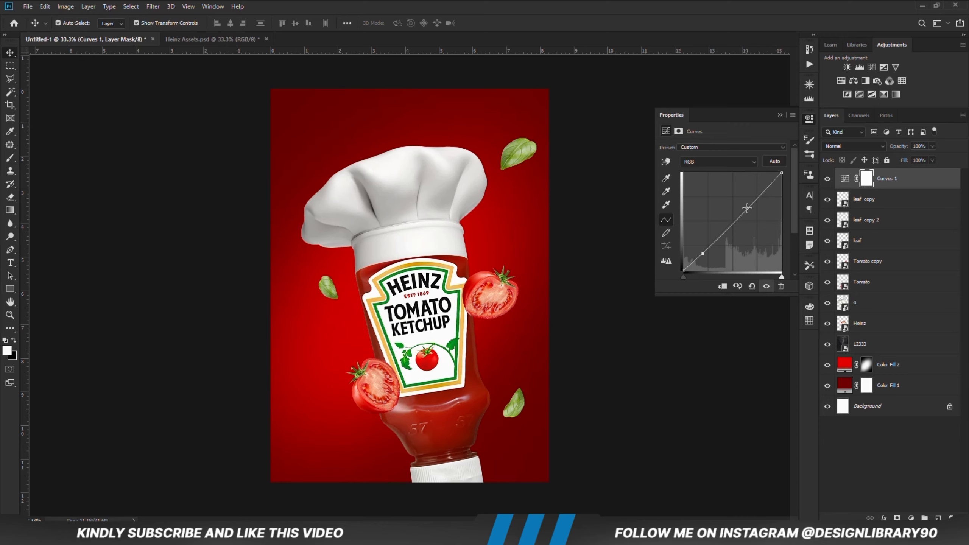
{"action": "left_click_drag", "start_coordinate": [747, 209], "coordinate": [748, 206]}
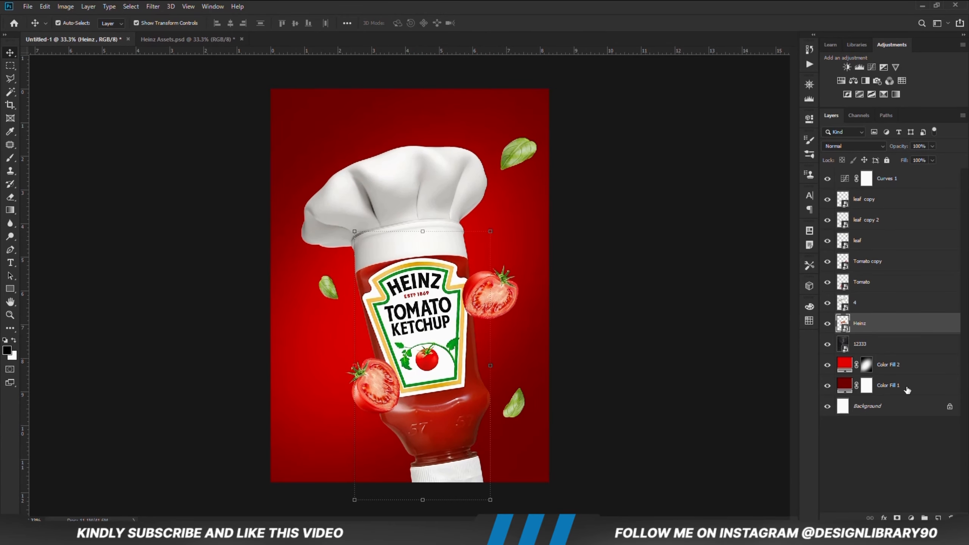
Add a Curves adjustment clipped to the Heinz bottle layer, with darker shadows and brighter highlights for more contrast
{"action": "left_click", "coordinate": [912, 518]}
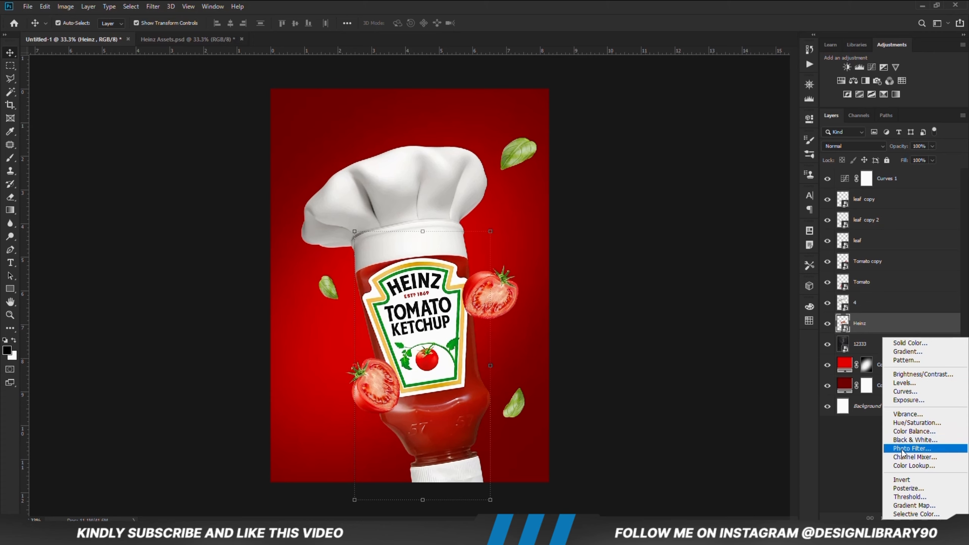
{"action": "left_click", "coordinate": [906, 392]}
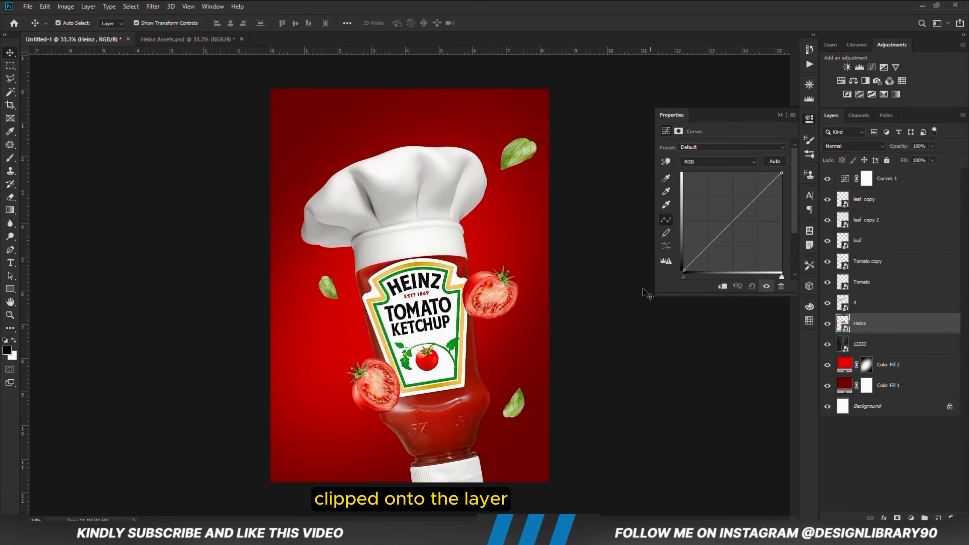
{"action": "left_click", "coordinate": [722, 286]}
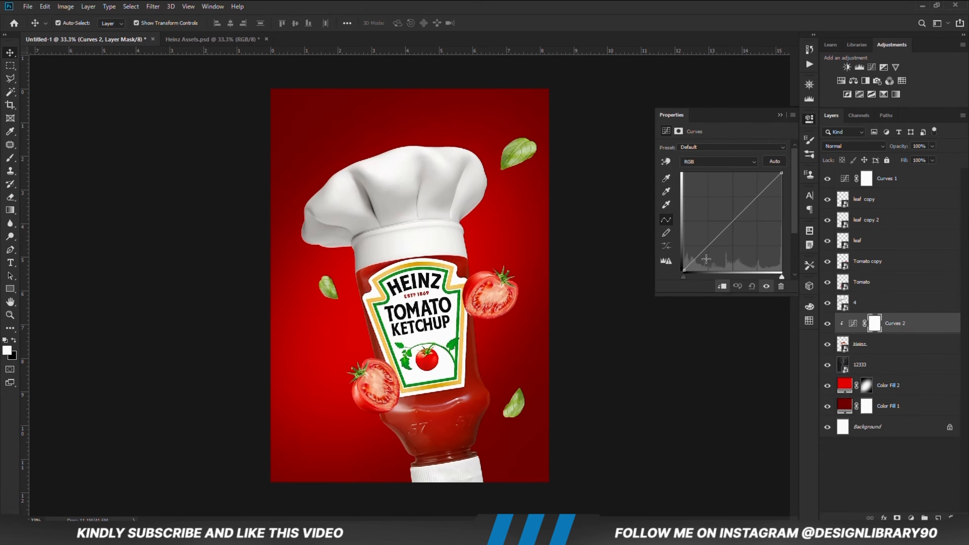
{"action": "left_click_drag", "start_coordinate": [701, 255], "coordinate": [702, 257]}
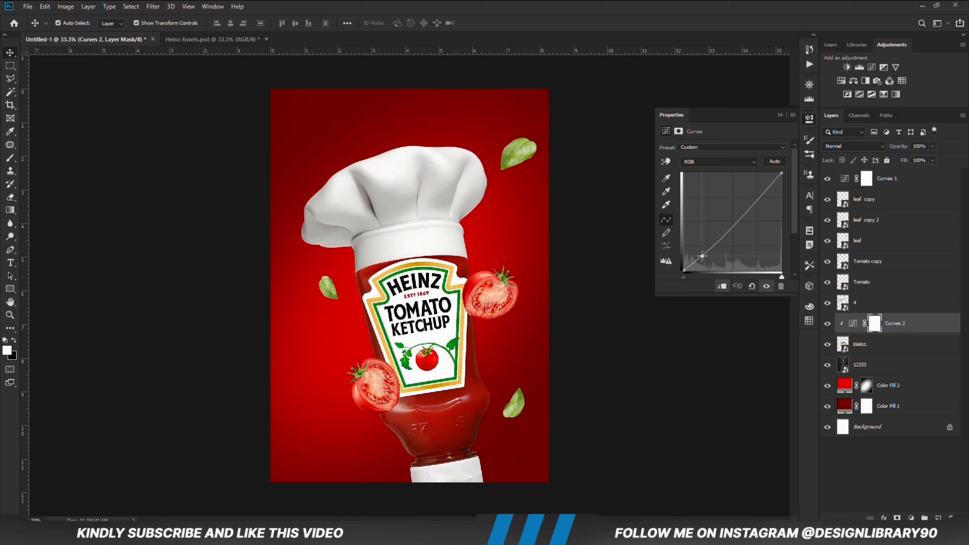
{"action": "left_click", "coordinate": [747, 207]}
{"action": "left_click_drag", "start_coordinate": [746, 206], "coordinate": [751, 199]}
{"action": "left_click", "coordinate": [802, 302]}
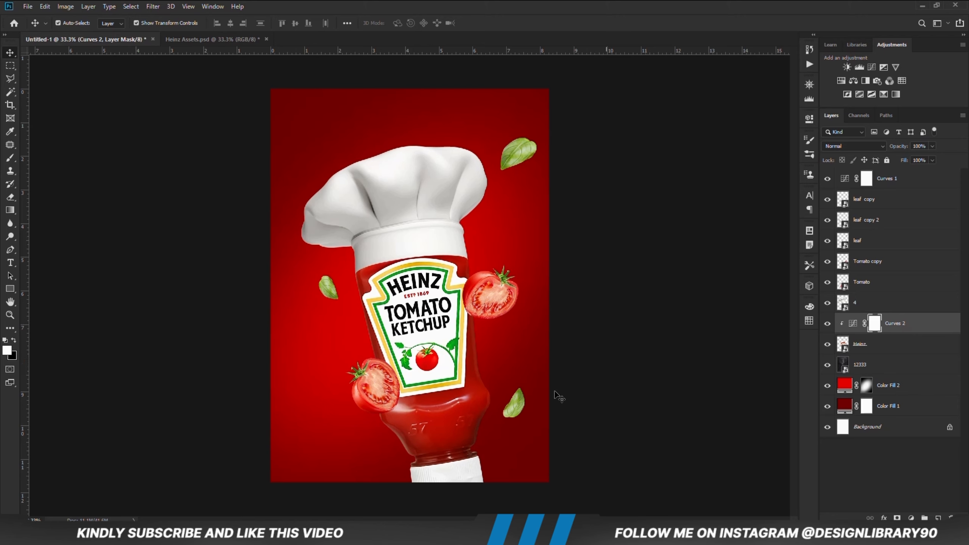
Add an Exposure adjustment clipped to the bottle layer with exposure -6.00 and invert its mask to black
{"action": "left_click", "coordinate": [446, 390]}
{"action": "left_click", "coordinate": [911, 518]}
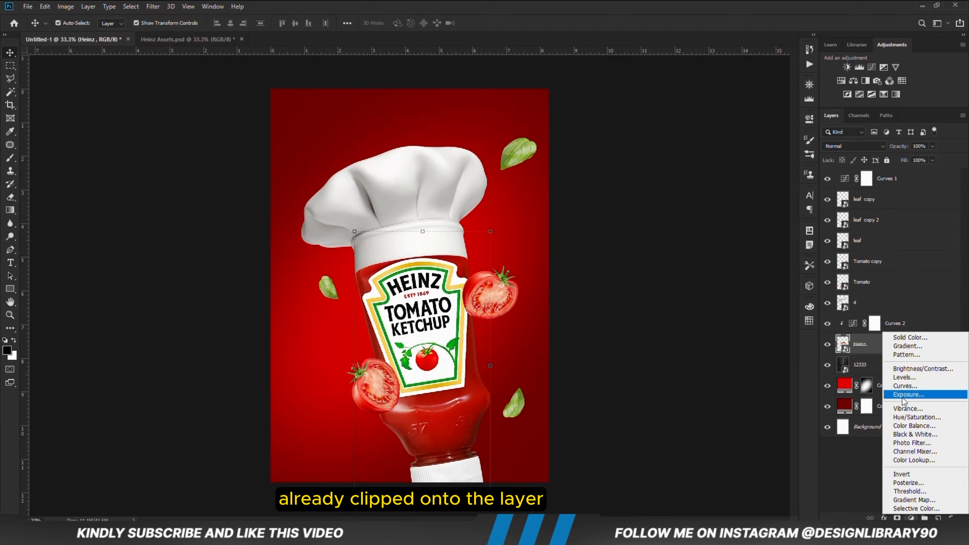
{"action": "left_click", "coordinate": [906, 398]}
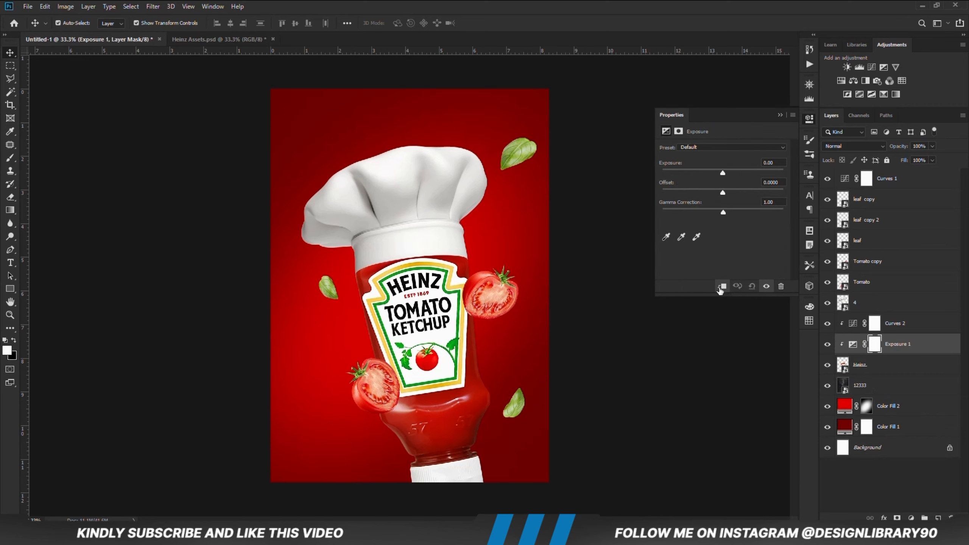
{"action": "left_click_drag", "start_coordinate": [729, 174], "coordinate": [686, 179]}
{"action": "key", "text": "ctrl+i"}
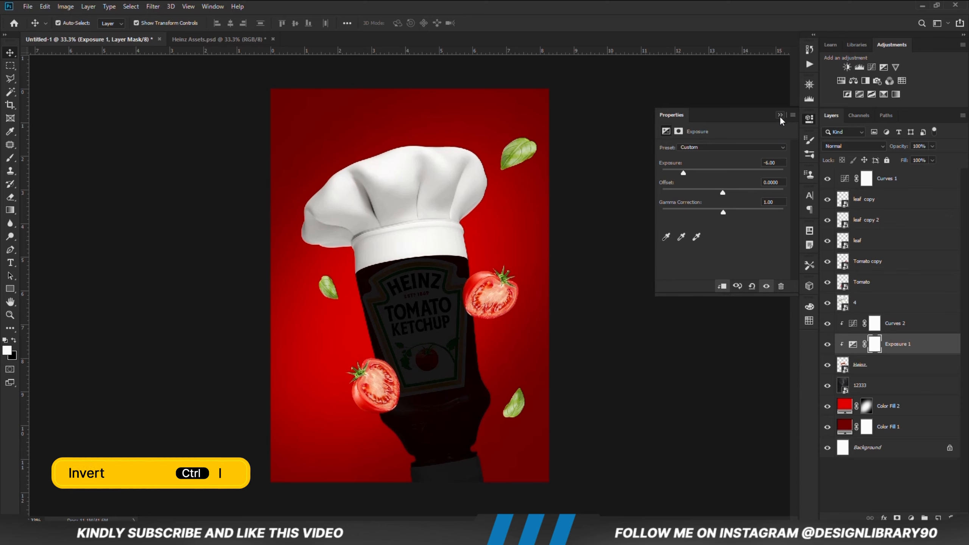
{"action": "left_click", "coordinate": [780, 115]}
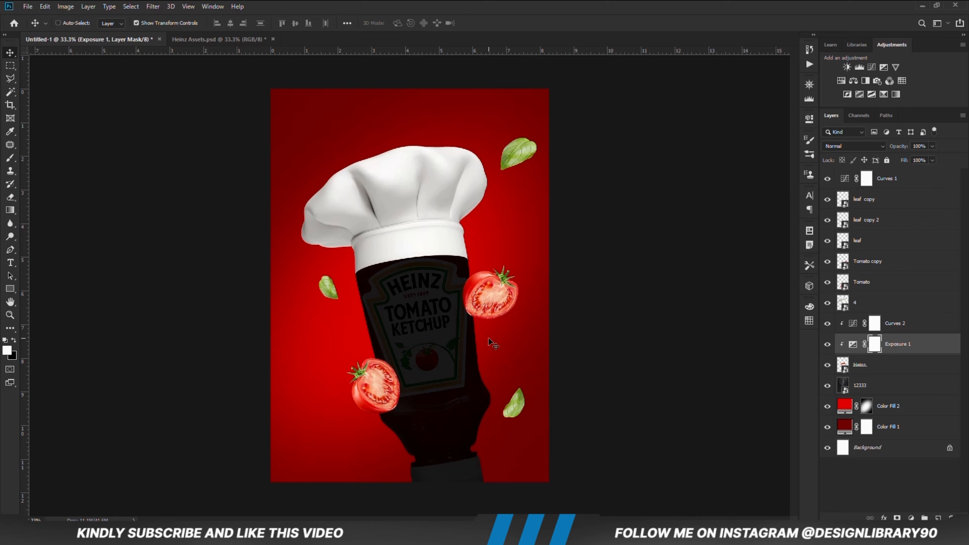
{"action": "key", "text": "ctrl+i"}
Choose the Brush tool, lower its opacity to 21% and make the soft brush tip fully round
{"action": "left_click", "coordinate": [10, 158]}
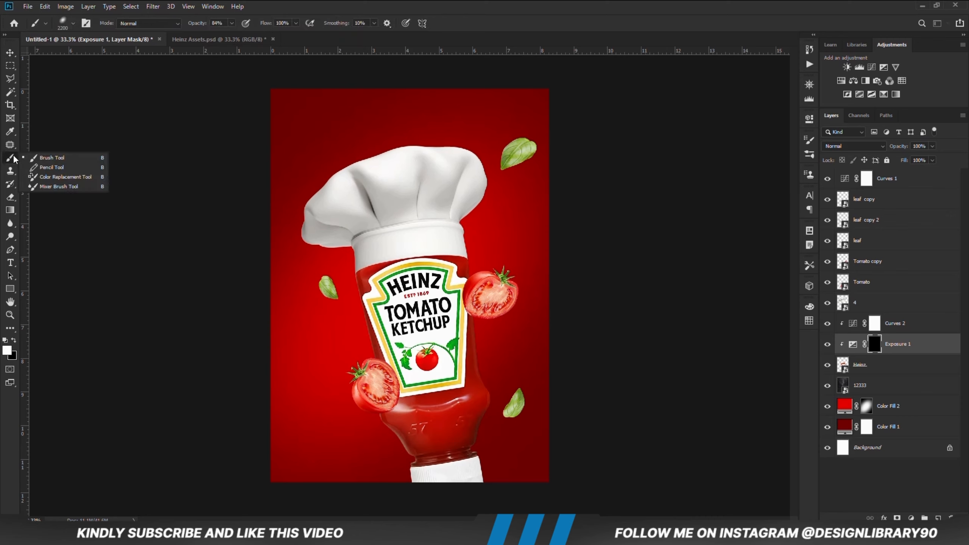
{"action": "left_click", "coordinate": [52, 157]}
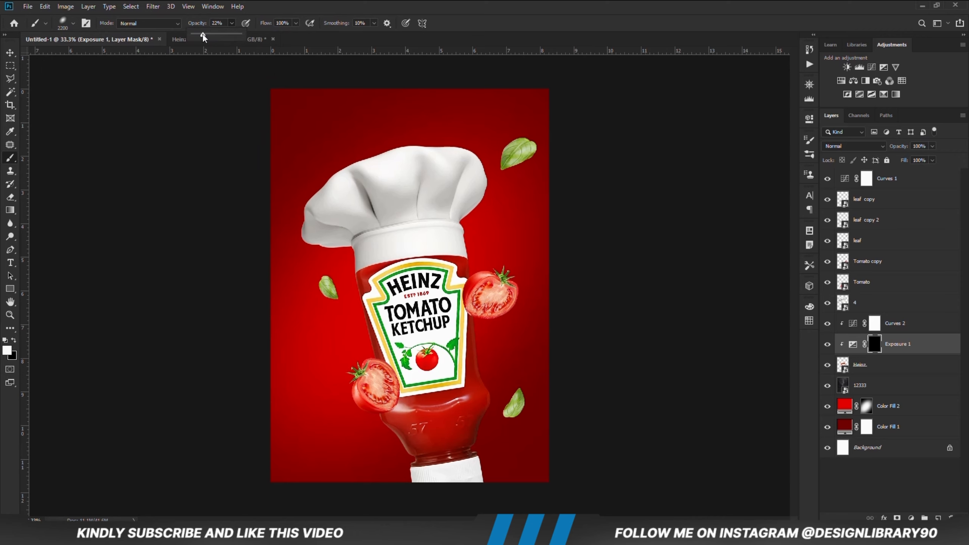
{"action": "left_click_drag", "start_coordinate": [203, 34], "coordinate": [202, 34]}
{"action": "right_click", "coordinate": [396, 220]}
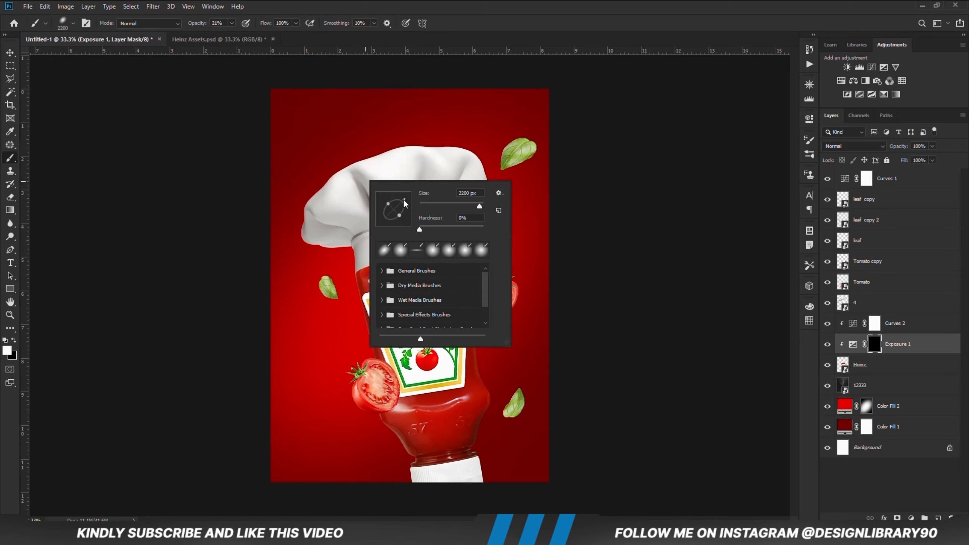
{"action": "mouse_move", "coordinate": [403, 199]}
{"action": "left_mouse_down"}
{"action": "mouse_move", "coordinate": [408, 209]}
{"action": "mouse_move", "coordinate": [395, 223]}
{"action": "mouse_move", "coordinate": [407, 210]}
{"action": "left_mouse_up"}
{"action": "key", "text": "Return"}
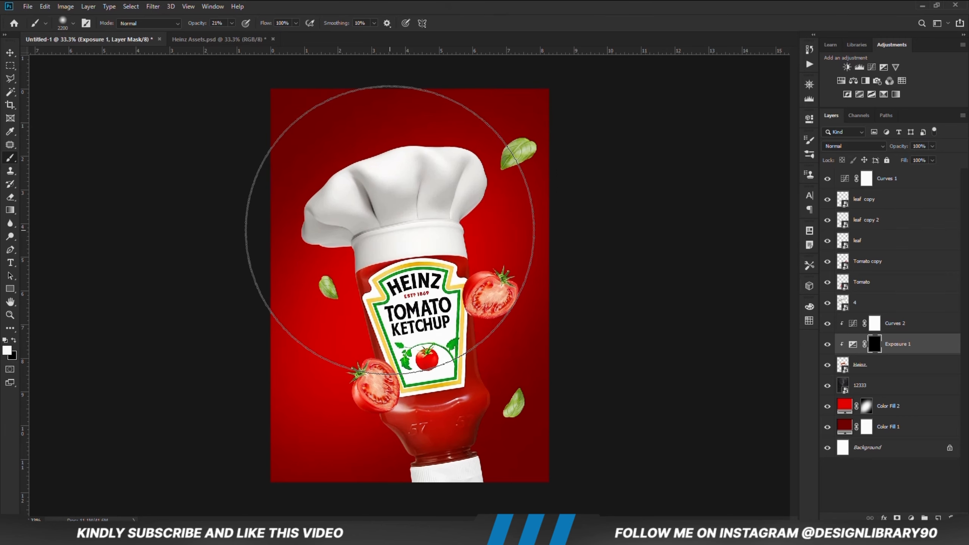
Reduce the brush size to 1000 px
{"action": "key", "text": "bracketleft"}
{"action": "key", "text": "bracketleft"}
{"action": "key", "text": "bracketleft"}
{"action": "key", "text": "bracketleft"}
{"action": "key", "text": "bracketleft"}
{"action": "right_click", "coordinate": [395, 303]}
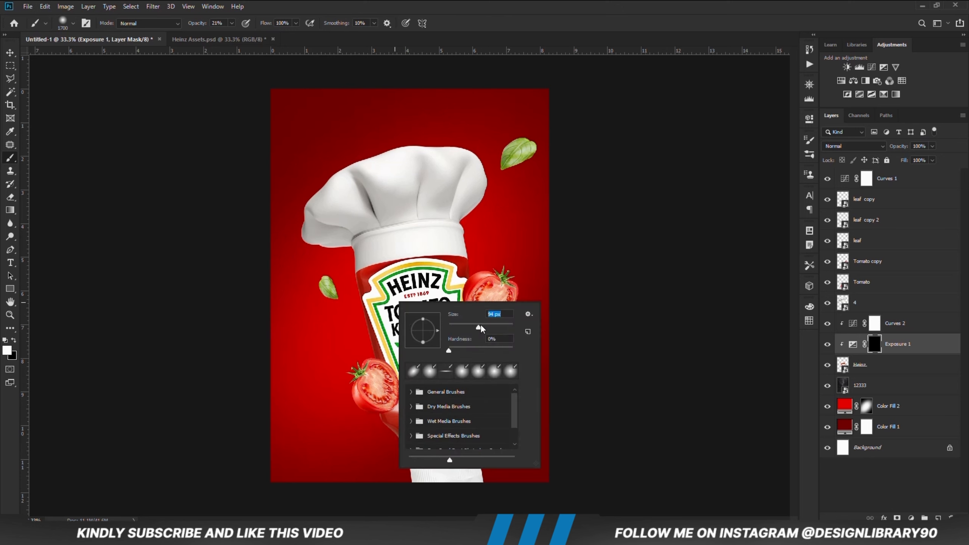
{"action": "left_click_drag", "start_coordinate": [479, 327], "coordinate": [492, 325]}
{"action": "type", "text": "1000"}
{"action": "key", "text": "Return"}
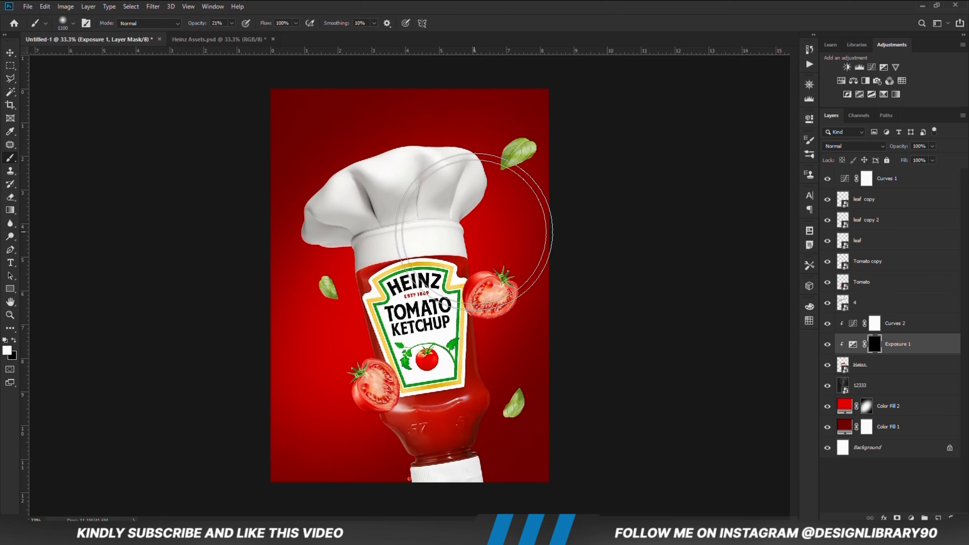
Set the brush opacity to 6% and paint white on the Exposure 1 mask to shade the bottle
{"action": "left_click", "coordinate": [232, 24]}
{"action": "left_click_drag", "start_coordinate": [230, 35], "coordinate": [223, 35]}
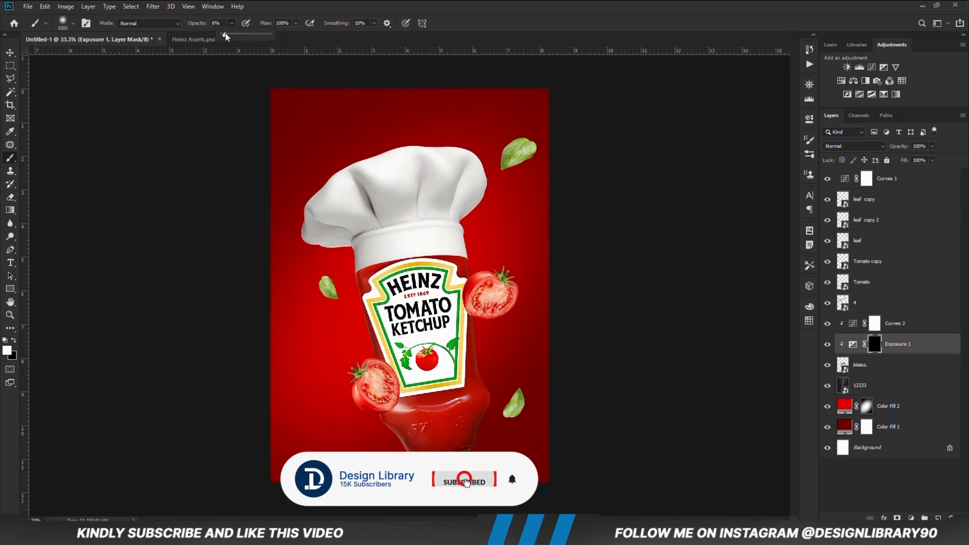
{"action": "left_click", "coordinate": [312, 3]}
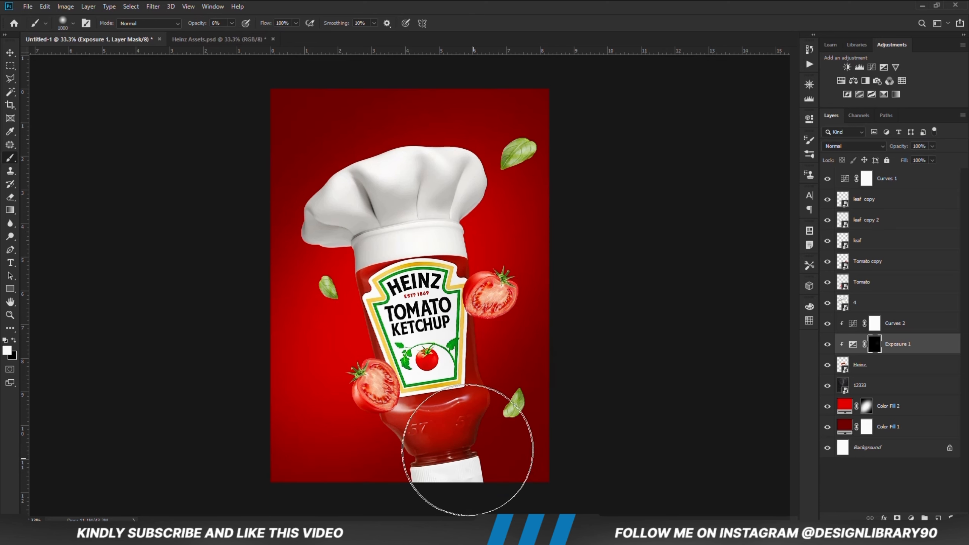
{"action": "mouse_move", "coordinate": [475, 432]}
{"action": "left_mouse_down"}
{"action": "mouse_move", "coordinate": [346, 363]}
{"action": "mouse_move", "coordinate": [357, 303]}
{"action": "mouse_move", "coordinate": [389, 277]}
{"action": "mouse_move", "coordinate": [430, 302]}
{"action": "left_mouse_up"}
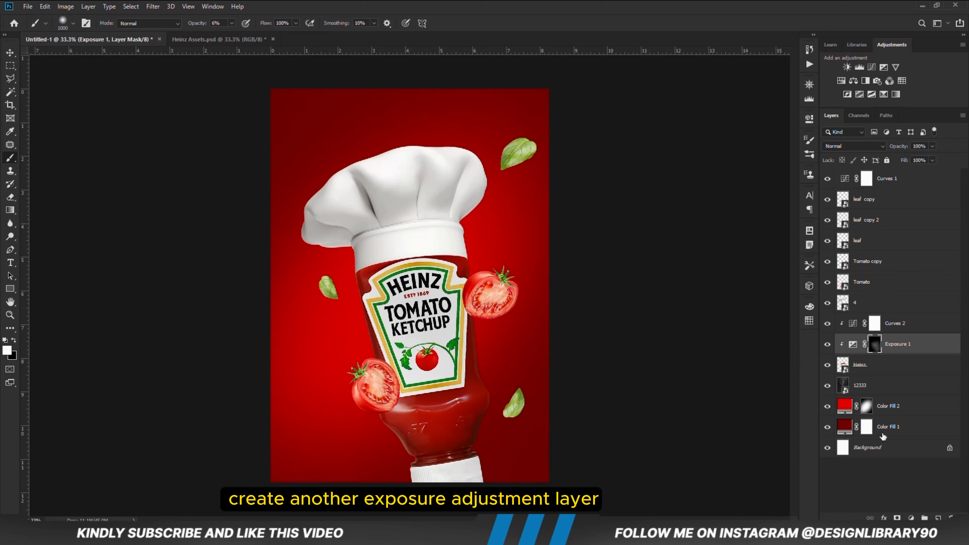
Add a second Exposure adjustment clipped to the bottle, lower its exposure and invert its mask
{"action": "left_click", "coordinate": [912, 518]}
{"action": "left_click", "coordinate": [908, 400]}
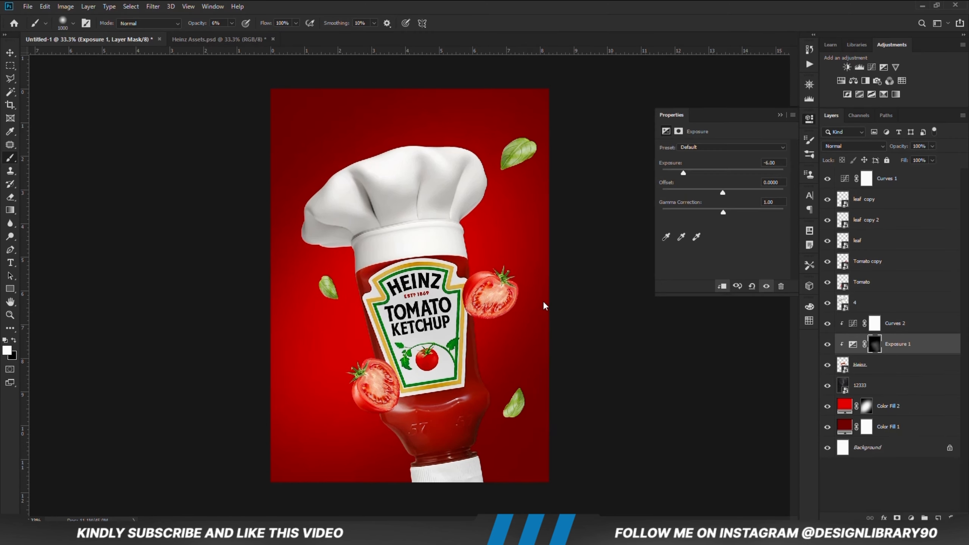
{"action": "left_click", "coordinate": [698, 170]}
{"action": "left_click", "coordinate": [780, 115]}
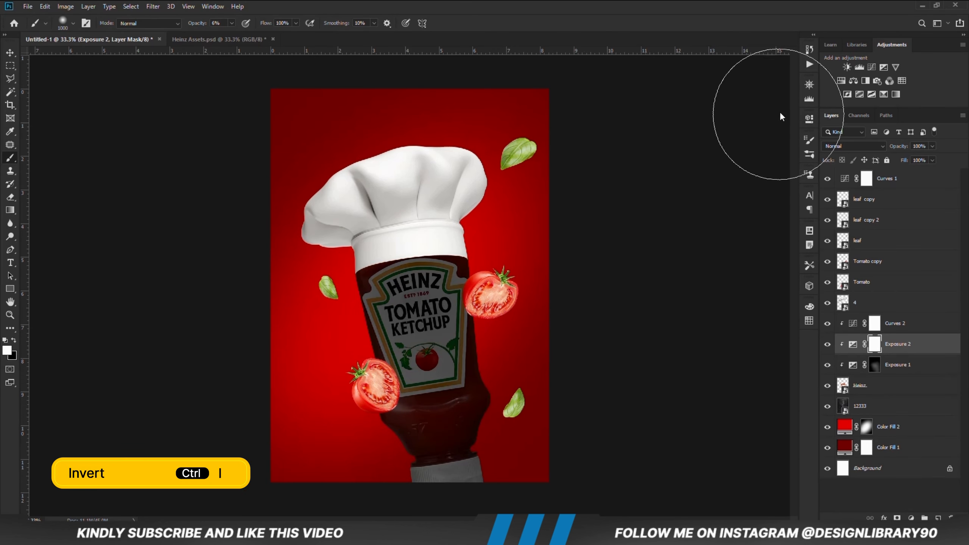
{"action": "key", "text": "ctrl+i"}
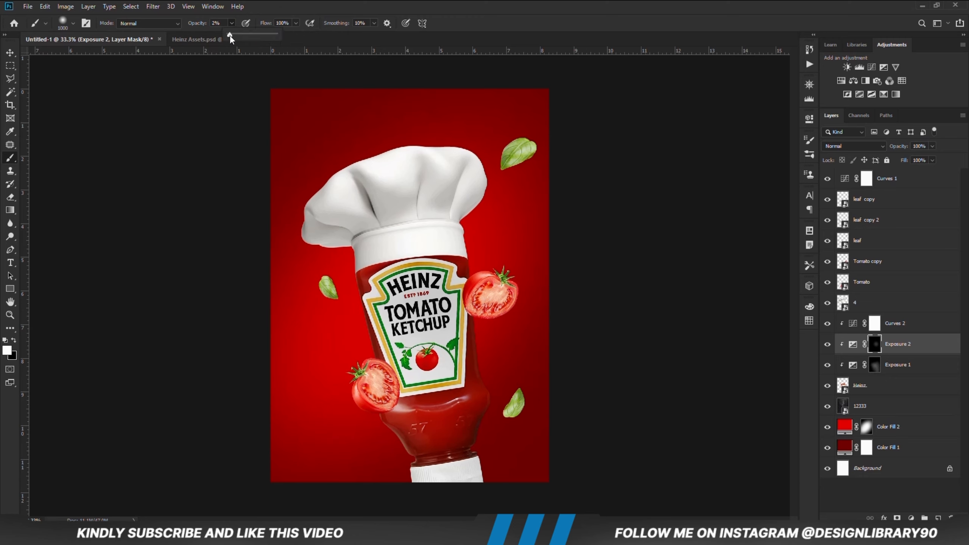
Set the brush to 3% opacity and 700 px, and paint soft shading over the bottle on the Exposure 2 mask
{"action": "left_click_drag", "start_coordinate": [232, 36], "coordinate": [230, 36]}
{"action": "key", "text": "bracketleft"}
{"action": "key", "text": "bracketleft"}
{"action": "key", "text": "bracketleft"}
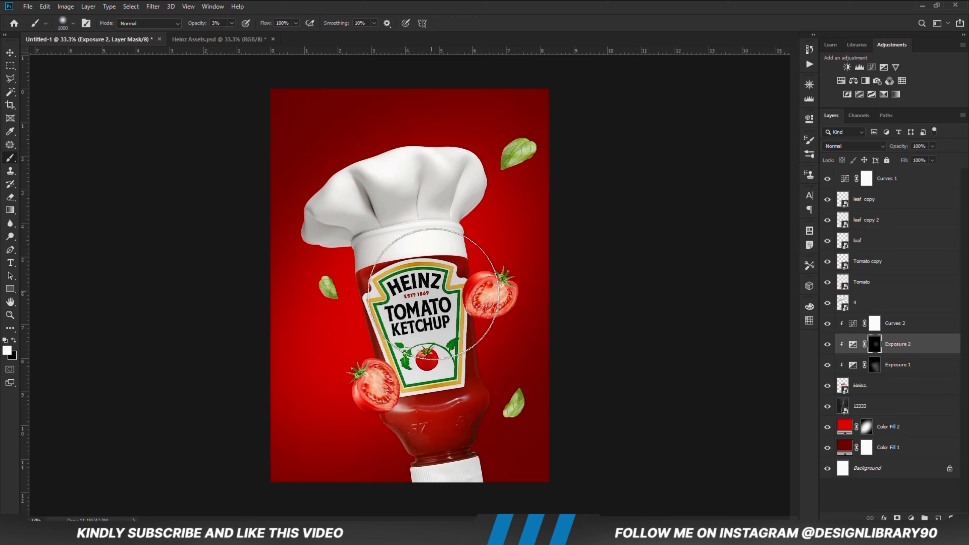
{"action": "left_click_drag", "start_coordinate": [426, 282], "coordinate": [457, 278]}
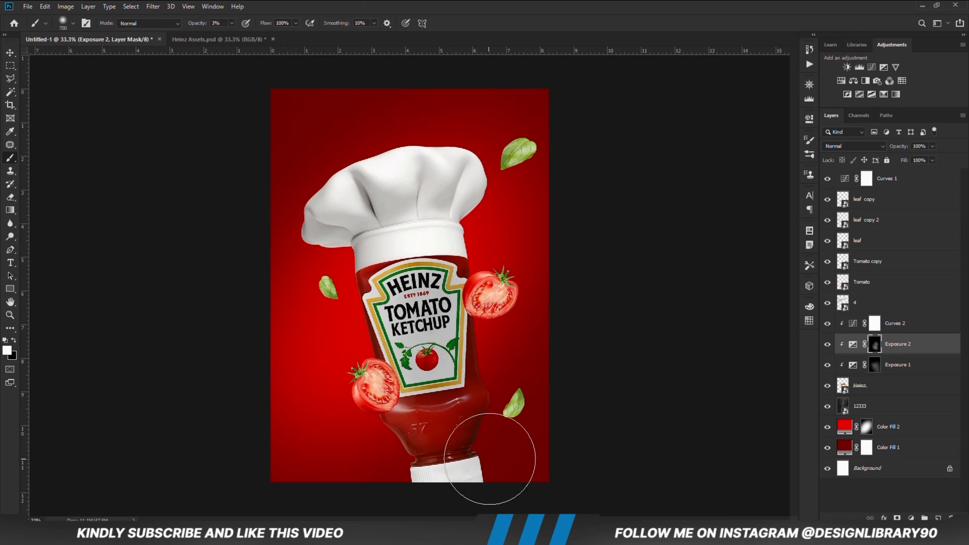
Add a third clipped Exposure adjustment to the bottle with a lowered exposure and invert its mask
{"action": "left_click", "coordinate": [912, 518]}
{"action": "left_click", "coordinate": [908, 397]}
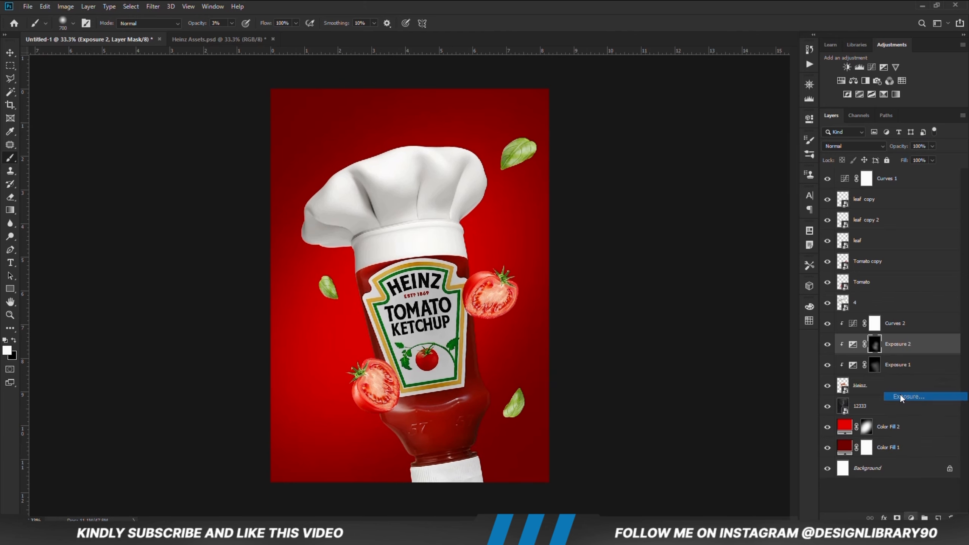
{"action": "left_click", "coordinate": [707, 172]}
{"action": "left_click", "coordinate": [780, 115]}
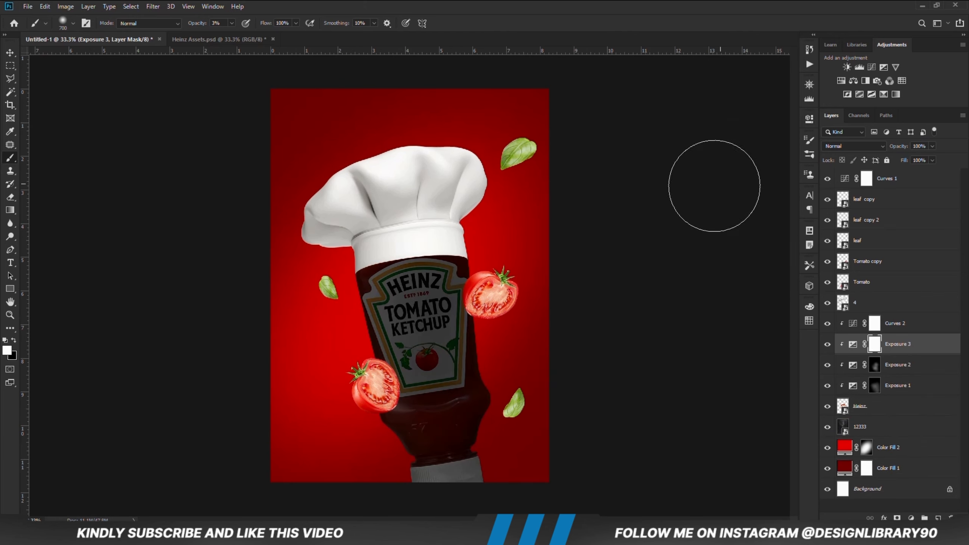
{"action": "key", "text": "ctrl+i"}
Paint soft shading over the lower bottle and cap on the Exposure 3 mask, raising the brush opacity from 3% to 9%
{"action": "scroll", "coordinate": [564, 294], "scroll_direction": "down", "scroll_amount": 2}
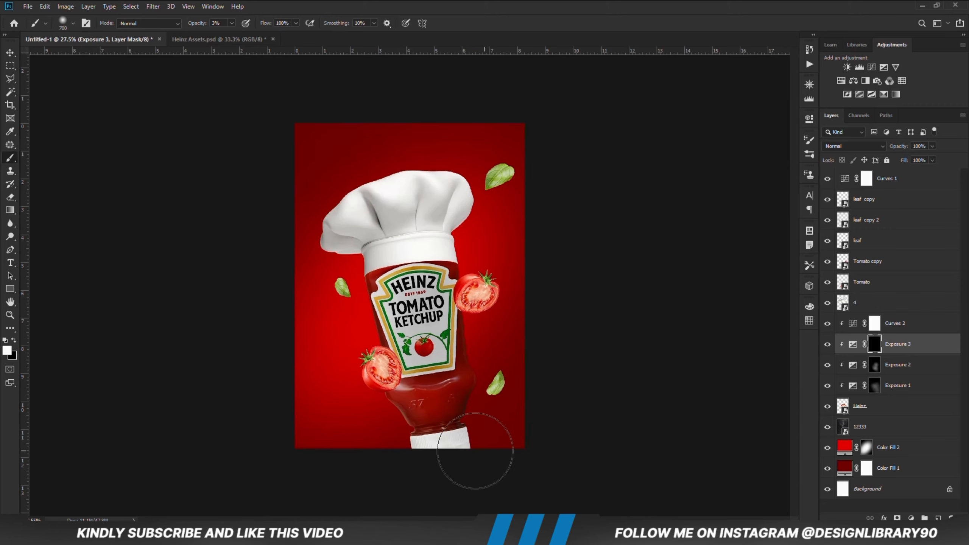
{"action": "mouse_move", "coordinate": [476, 453]}
{"action": "left_mouse_down"}
{"action": "mouse_move", "coordinate": [474, 380]}
{"action": "mouse_move", "coordinate": [461, 449]}
{"action": "left_mouse_up"}
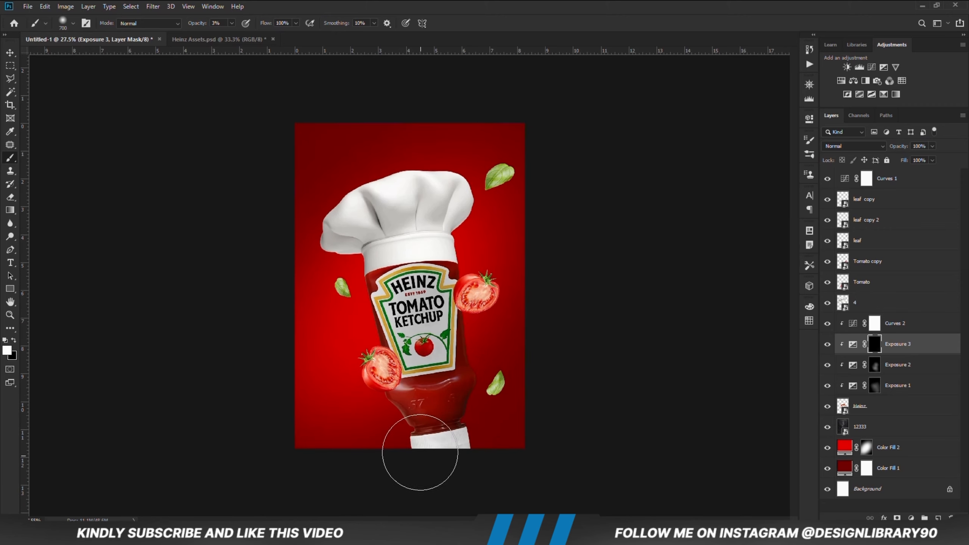
{"action": "left_click", "coordinate": [232, 24]}
{"action": "left_click", "coordinate": [326, 1]}
{"action": "left_click_drag", "start_coordinate": [426, 455], "coordinate": [459, 457]}
{"action": "key", "text": "ctrl+plus"}
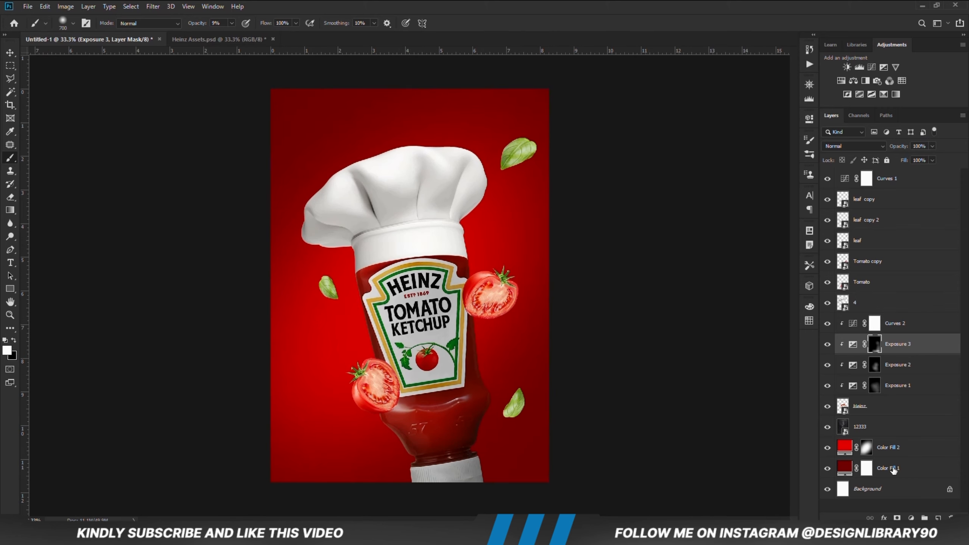
Add a fourth Exposure adjustment clipped to the bottle, lower its exposure and invert its mask
{"action": "left_click", "coordinate": [912, 518]}
{"action": "left_click", "coordinate": [912, 399]}
{"action": "left_click_drag", "start_coordinate": [723, 173], "coordinate": [682, 174]}
{"action": "left_click", "coordinate": [781, 115]}
{"action": "key", "text": "ctrl+i"}
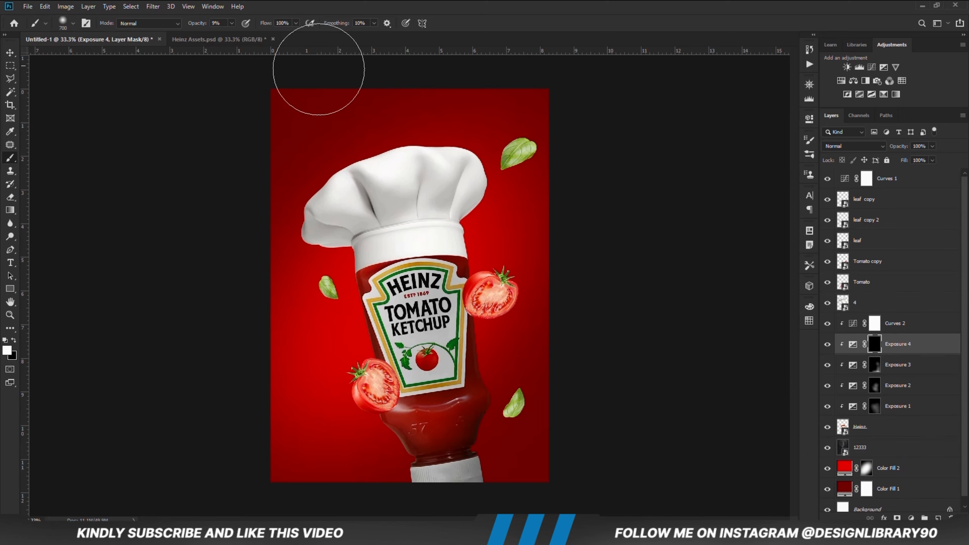
Paint a white shadow band below the chef hat on the Exposure 4 mask with a 400 px brush, refining with black at 4% opacity
{"action": "key", "text": "bracketleft"}
{"action": "key", "text": "bracketleft"}
{"action": "key", "text": "5"}
{"action": "key", "text": "4"}
{"action": "mouse_move", "coordinate": [371, 240]}
{"action": "left_mouse_down"}
{"action": "mouse_move", "coordinate": [428, 223]}
{"action": "mouse_move", "coordinate": [472, 233]}
{"action": "left_mouse_up"}
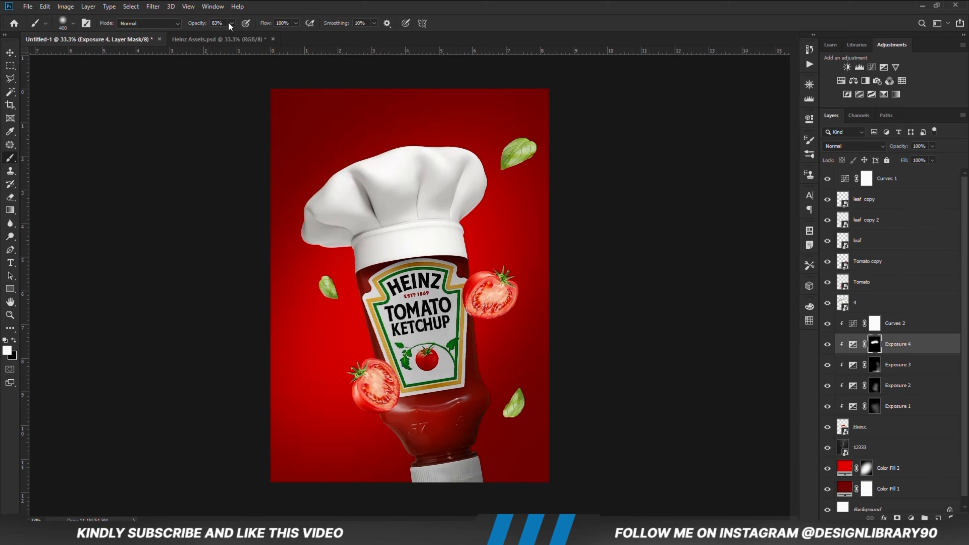
{"action": "left_click", "coordinate": [11, 338]}
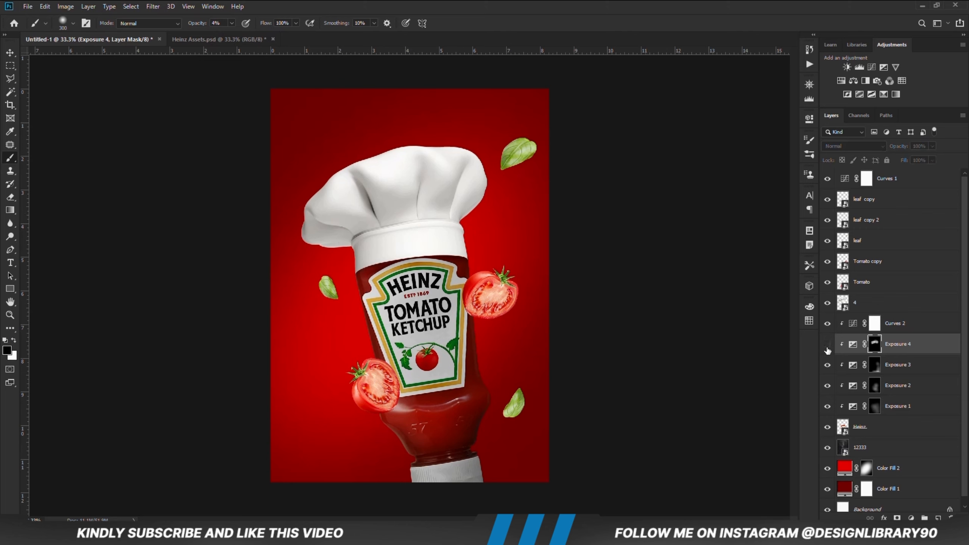
{"action": "key", "text": "v"}
{"action": "left_click", "coordinate": [613, 287]}
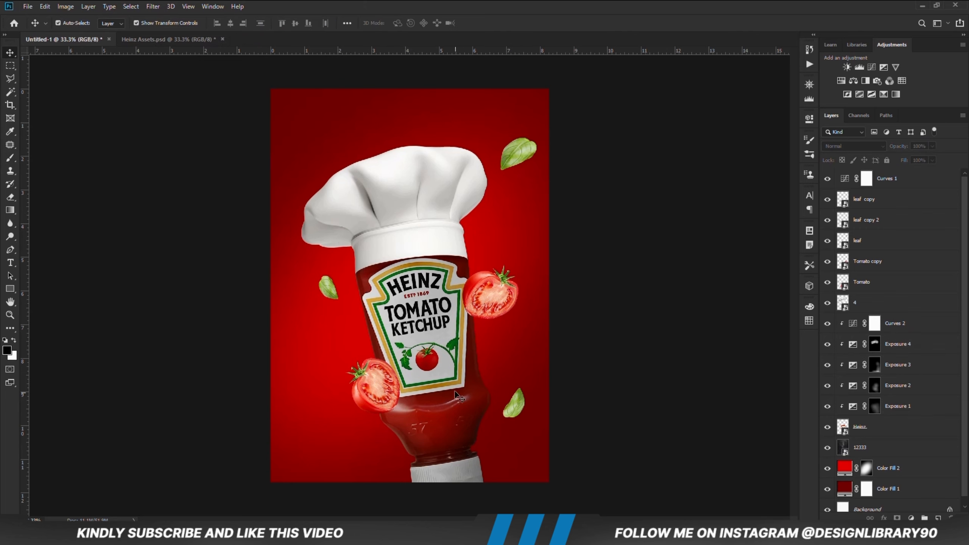
Add a clipped Exposure adjustment directly above the Heinz bottle layer, raise its exposure and invert its mask
{"action": "left_click", "coordinate": [453, 395]}
{"action": "left_click", "coordinate": [893, 434]}
{"action": "left_click", "coordinate": [911, 518]}
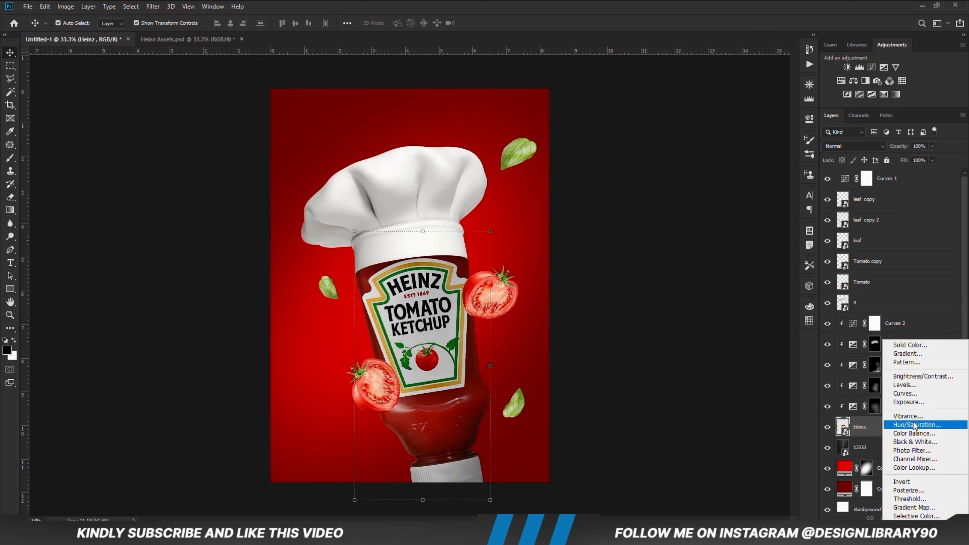
{"action": "left_click", "coordinate": [916, 401]}
{"action": "left_click", "coordinate": [724, 286]}
{"action": "left_click_drag", "start_coordinate": [723, 173], "coordinate": [753, 173]}
{"action": "left_click", "coordinate": [784, 114]}
{"action": "key", "text": "ctrl+i"}
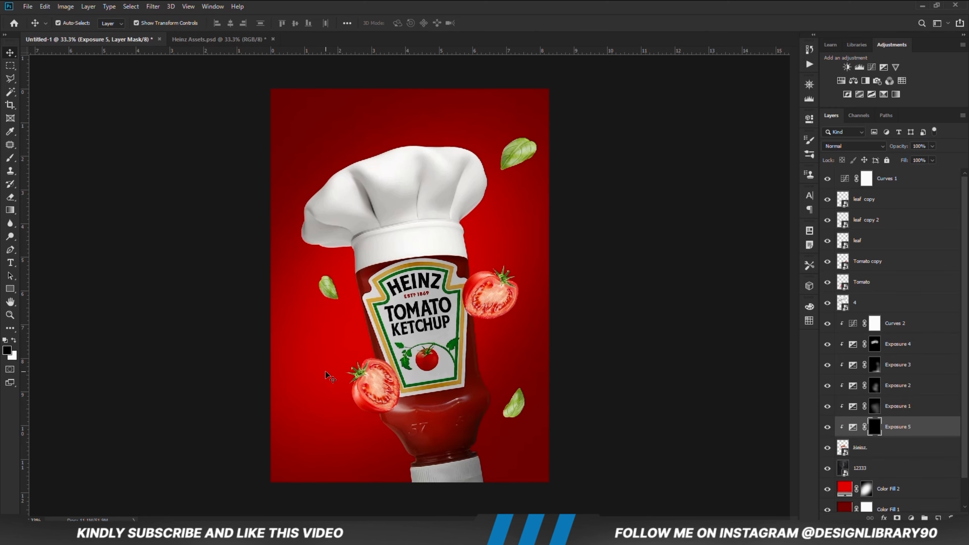
Paint a white highlight along the bottle's left edge on the Exposure 5 mask at 64% opacity and 500 px
{"action": "left_click", "coordinate": [10, 158]}
{"action": "left_click", "coordinate": [46, 157]}
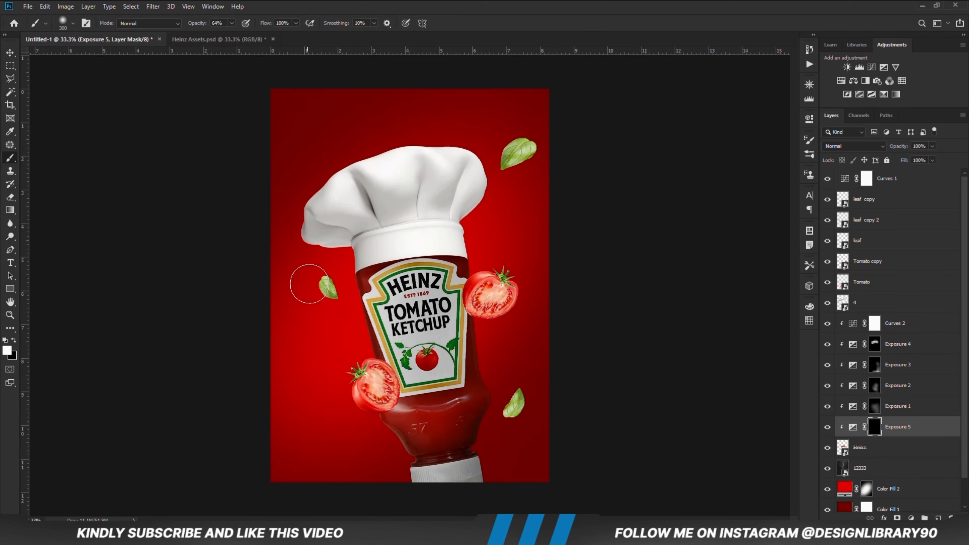
{"action": "key", "text": "bracketright"}
{"action": "key", "text": "bracketright"}
{"action": "mouse_move", "coordinate": [341, 302]}
{"action": "left_mouse_down"}
{"action": "mouse_move", "coordinate": [350, 390]}
{"action": "mouse_move", "coordinate": [335, 318]}
{"action": "left_mouse_up"}
{"action": "key", "text": "x"}
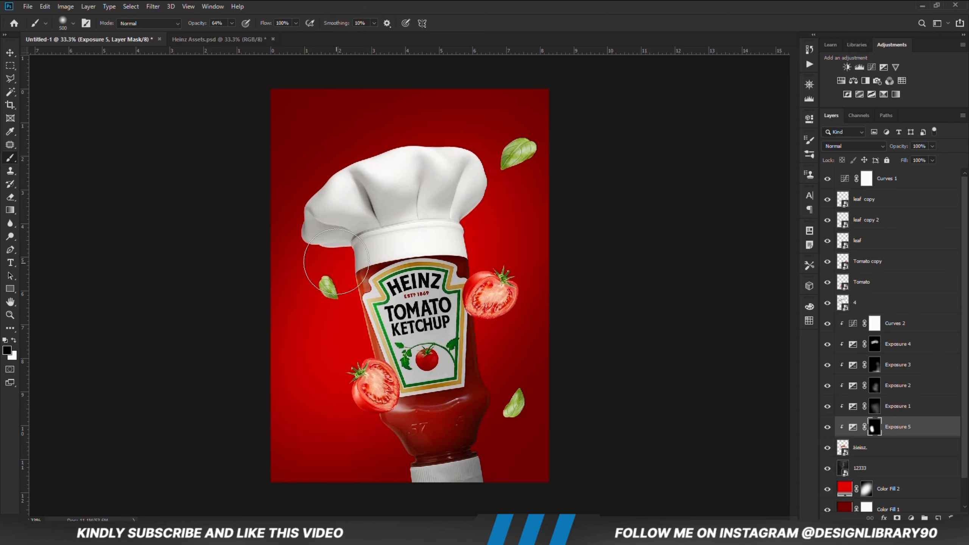
Blend the left-edge highlight on the Exposure 5 mask using white and black at 27% opacity and 600 px
{"action": "key", "text": "x"}
{"action": "key", "text": "2"}
{"action": "key", "text": "7"}
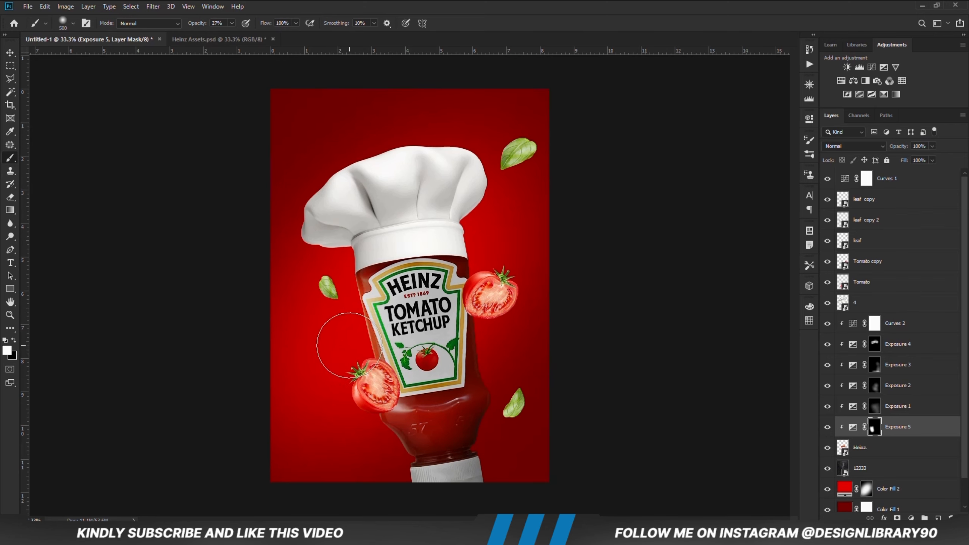
{"action": "key", "text": "bracketright"}
{"action": "key", "text": "x"}
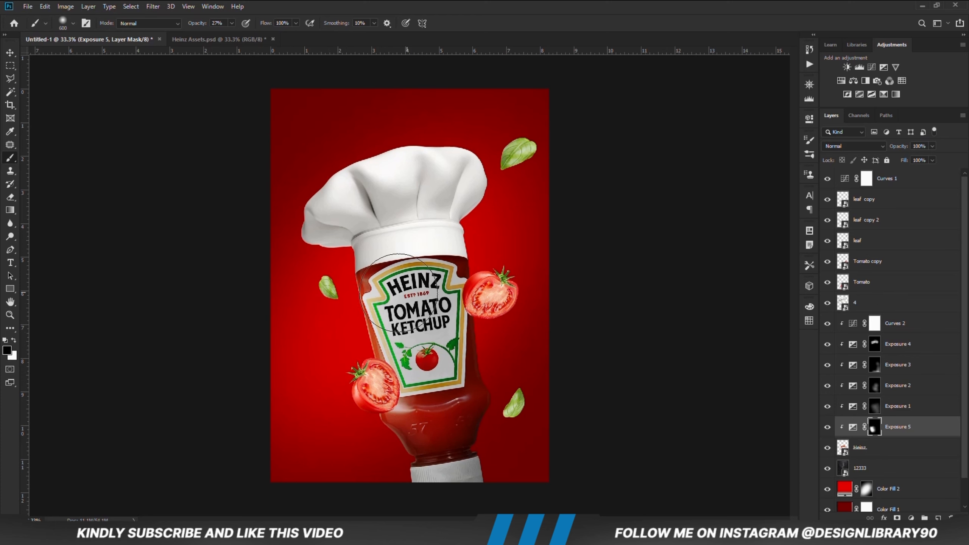
{"action": "key", "text": "v"}
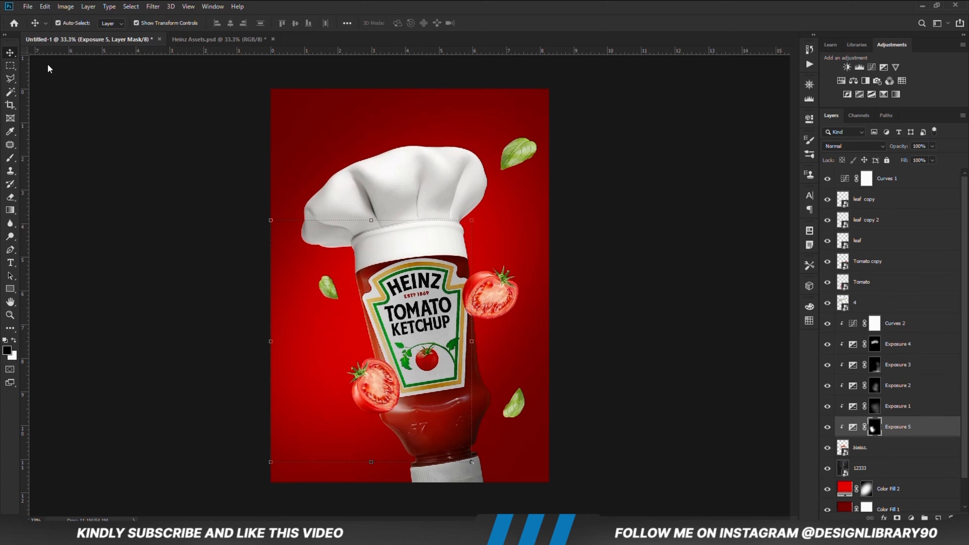
Add a Solid Color fill above Exposure 4 using the hex code d80000 copied from the Notepad notes
{"action": "left_click", "coordinate": [901, 347]}
{"action": "left_click", "coordinate": [910, 516]}
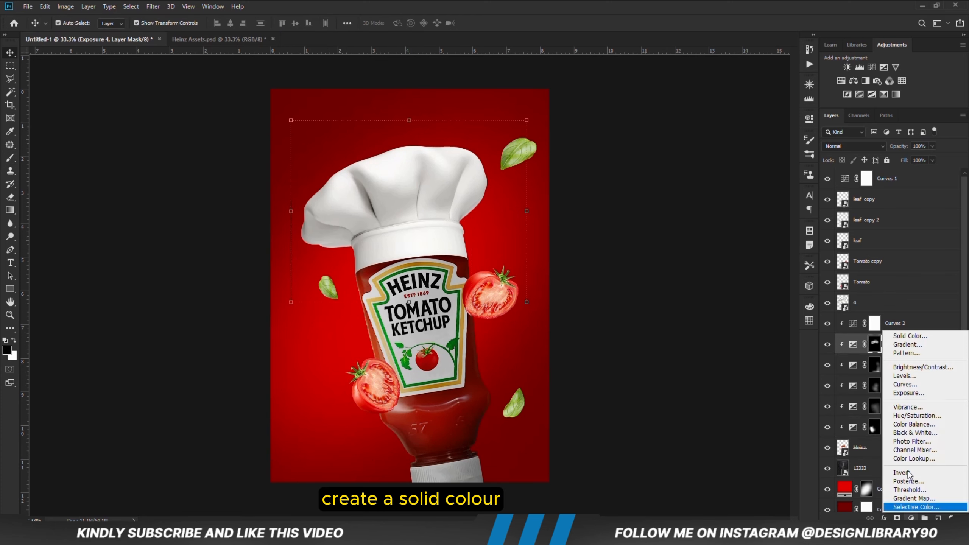
{"action": "left_click", "coordinate": [899, 337]}
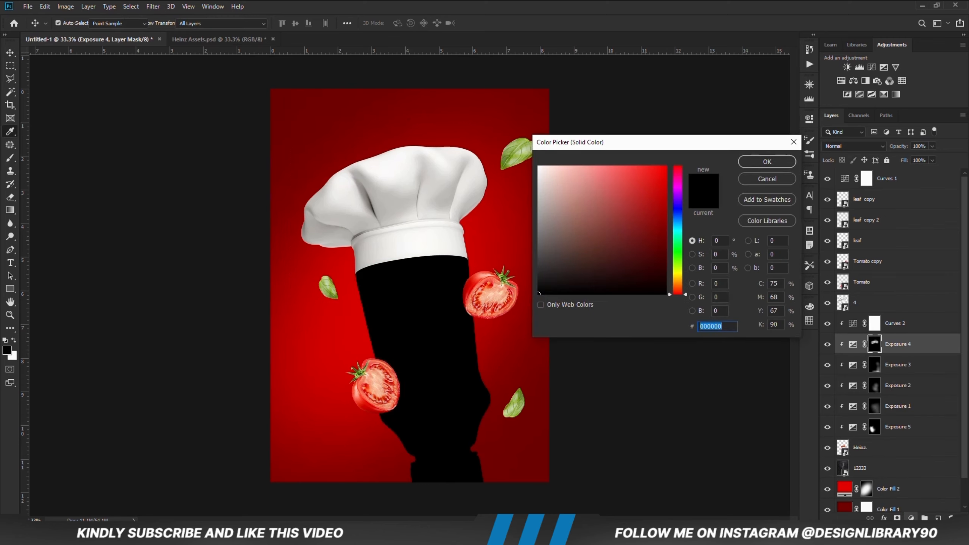
{"action": "key", "text": "alt+Tab"}
{"action": "double_click", "coordinate": [396, 198]}
{"action": "right_click", "coordinate": [397, 199]}
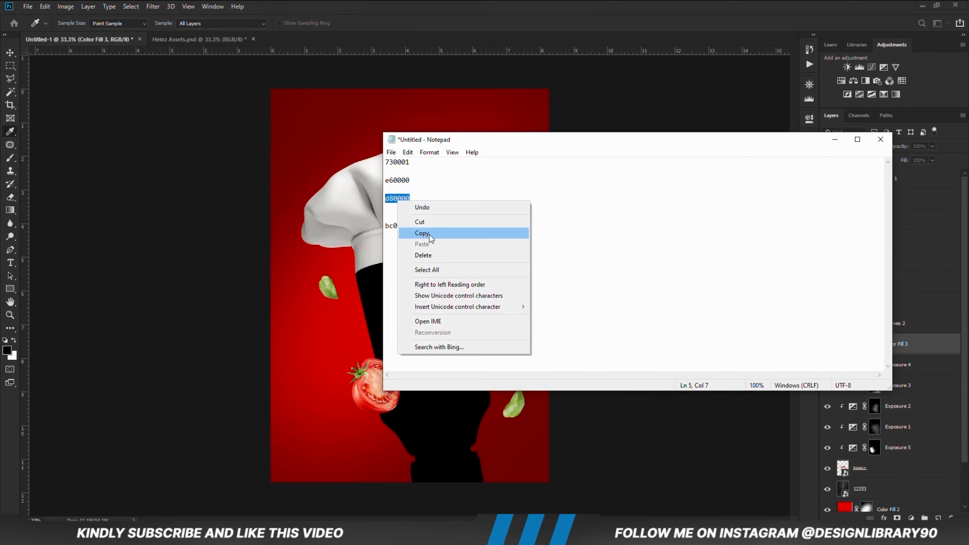
{"action": "left_click", "coordinate": [407, 231]}
{"action": "key", "text": "alt+Tab"}
{"action": "right_click", "coordinate": [705, 330]}
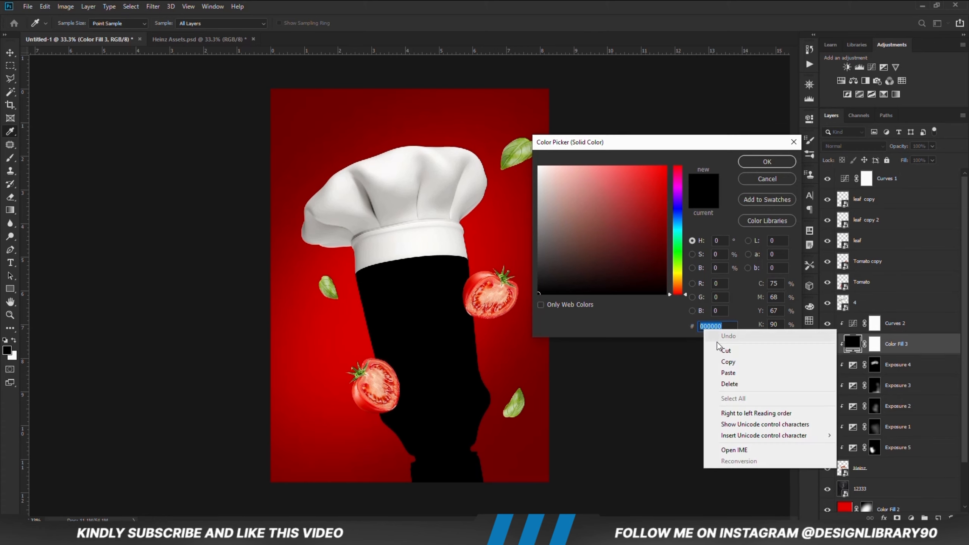
{"action": "left_click", "coordinate": [715, 371]}
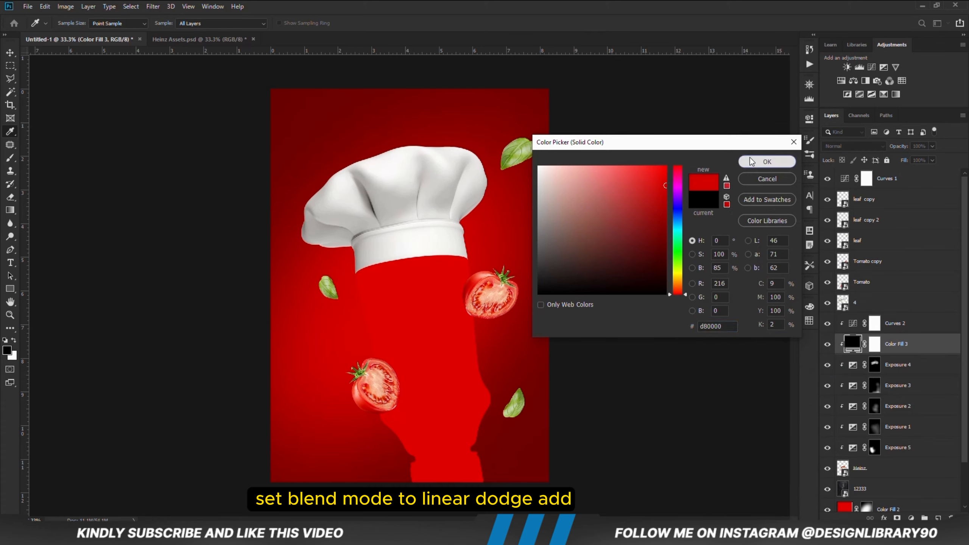
{"action": "left_click", "coordinate": [767, 161]}
Set the red fill to Linear Dodge (Add) and split its Blend If underlying-layer black slider to 29 / 139
{"action": "left_click", "coordinate": [856, 144]}
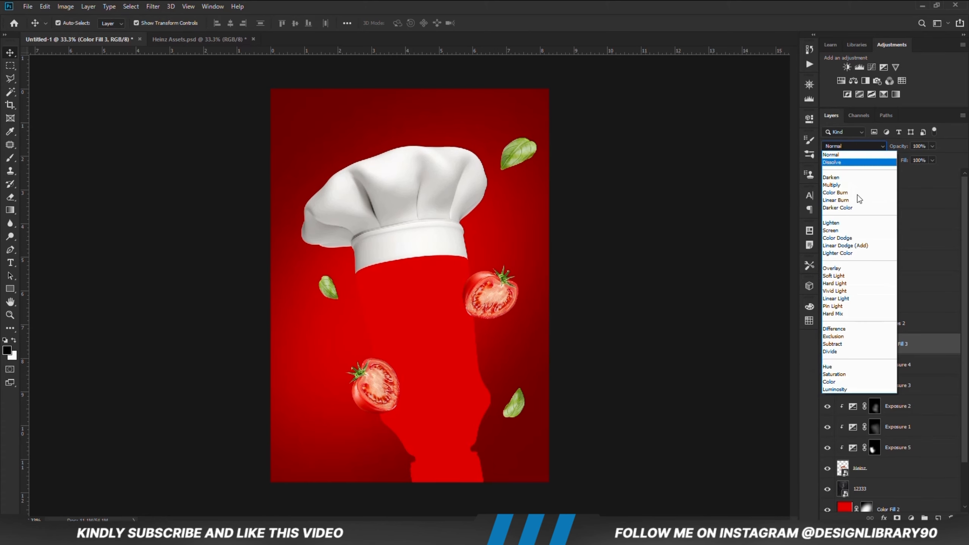
{"action": "left_click", "coordinate": [855, 245]}
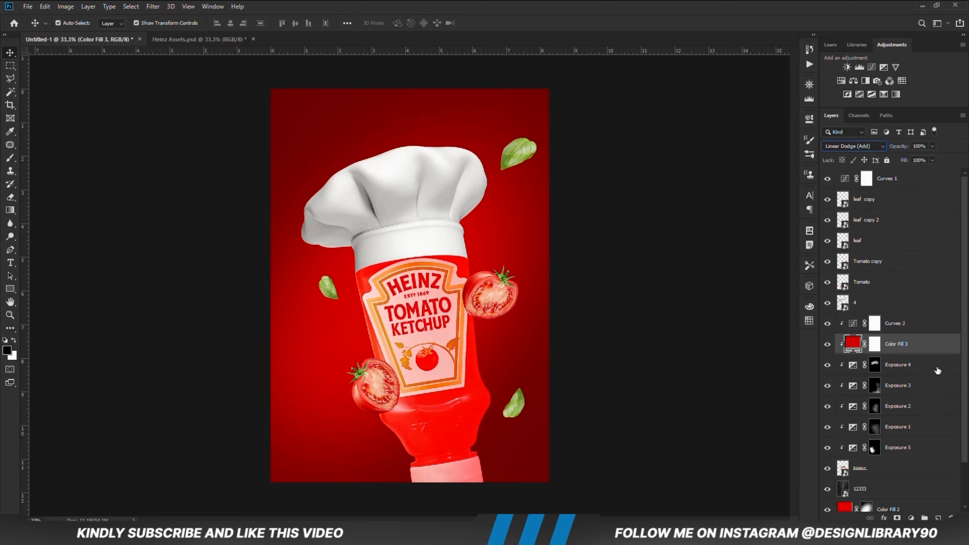
{"action": "right_click", "coordinate": [930, 345]}
{"action": "left_click", "coordinate": [826, 112]}
{"action": "left_click_drag", "start_coordinate": [678, 223], "coordinate": [567, 215]}
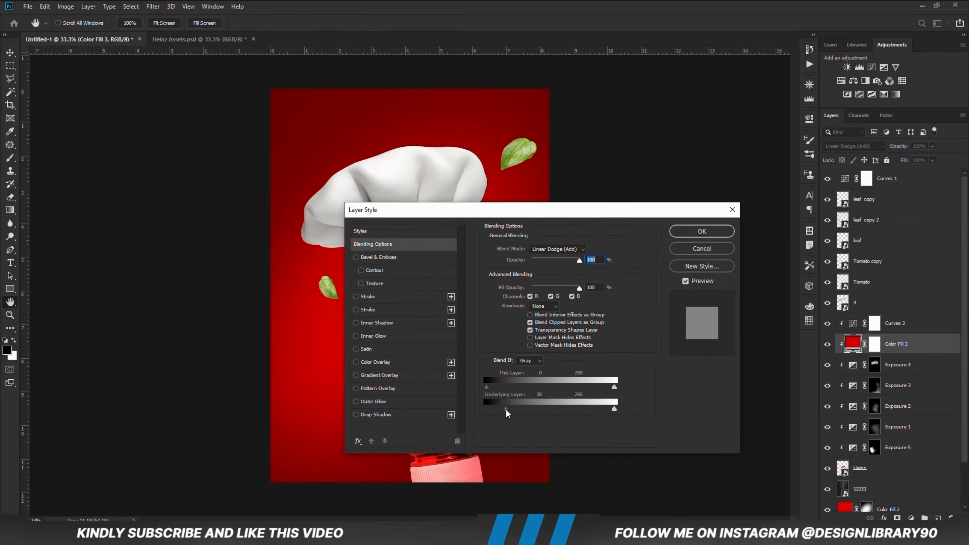
{"action": "left_click_drag", "start_coordinate": [506, 410], "coordinate": [557, 413]}
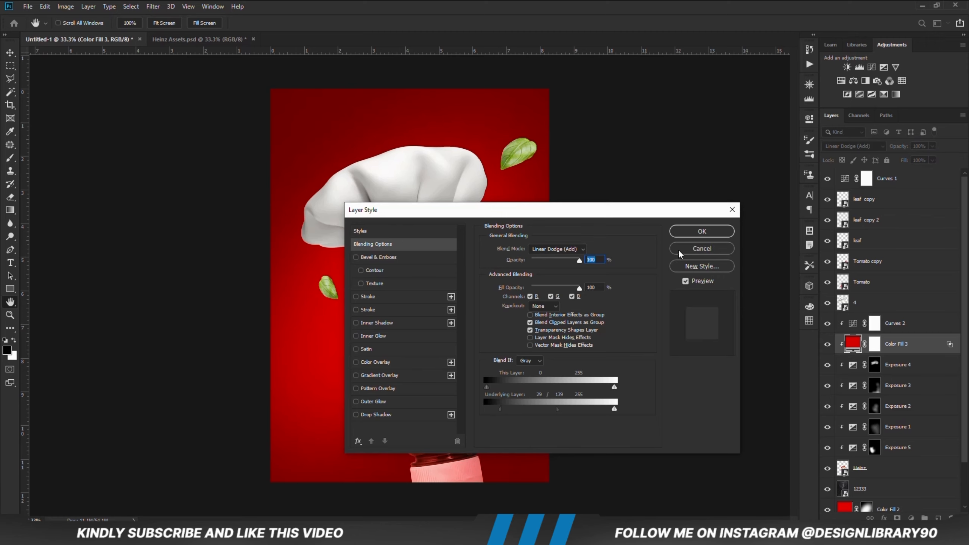
{"action": "left_click", "coordinate": [698, 231]}
Invert the Color Fill 3 mask and paint white at 30% opacity along the bottle's left side to bring back a red glow
{"action": "left_click", "coordinate": [875, 342]}
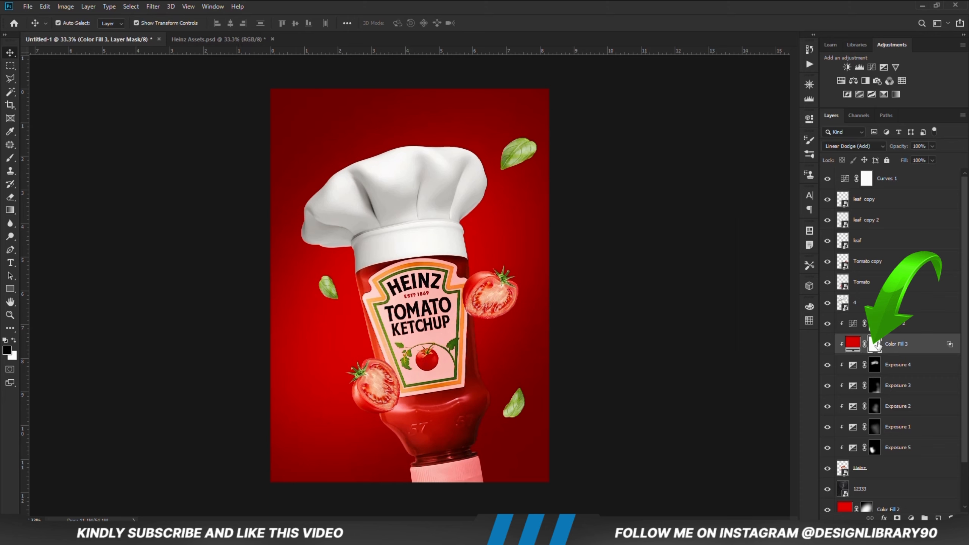
{"action": "key", "text": "ctrl+i"}
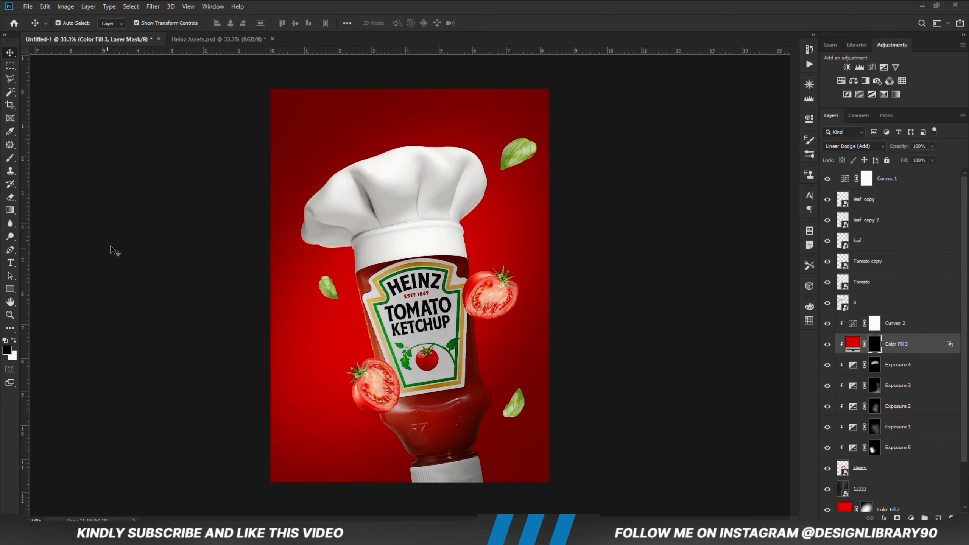
{"action": "key", "text": "b"}
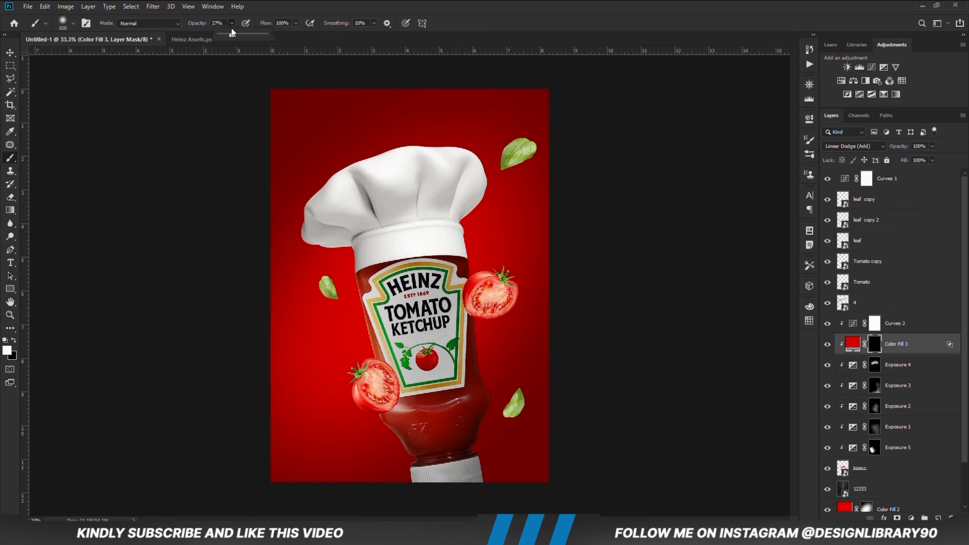
{"action": "left_click_drag", "start_coordinate": [232, 29], "coordinate": [234, 37]}
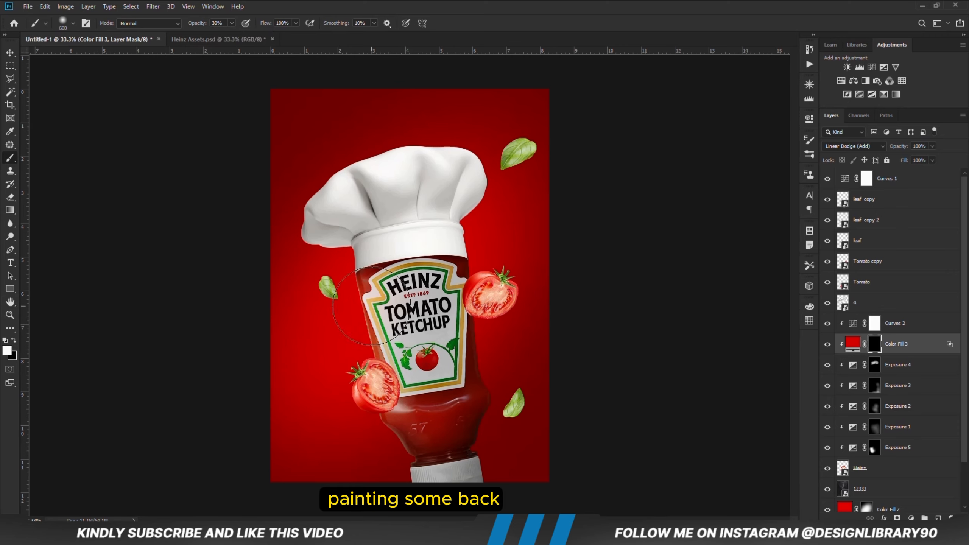
{"action": "left_click_drag", "start_coordinate": [372, 305], "coordinate": [382, 399]}
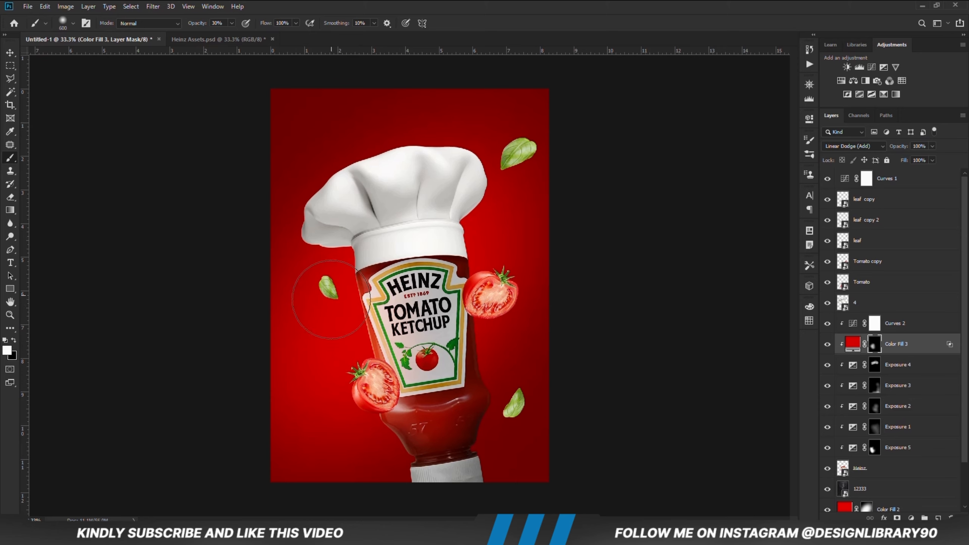
{"action": "mouse_move", "coordinate": [407, 352]}
{"action": "left_mouse_down"}
{"action": "mouse_move", "coordinate": [402, 386]}
{"action": "mouse_move", "coordinate": [359, 403]}
{"action": "left_mouse_up"}
{"action": "left_click", "coordinate": [9, 52]}
{"action": "left_click", "coordinate": [129, 219]}
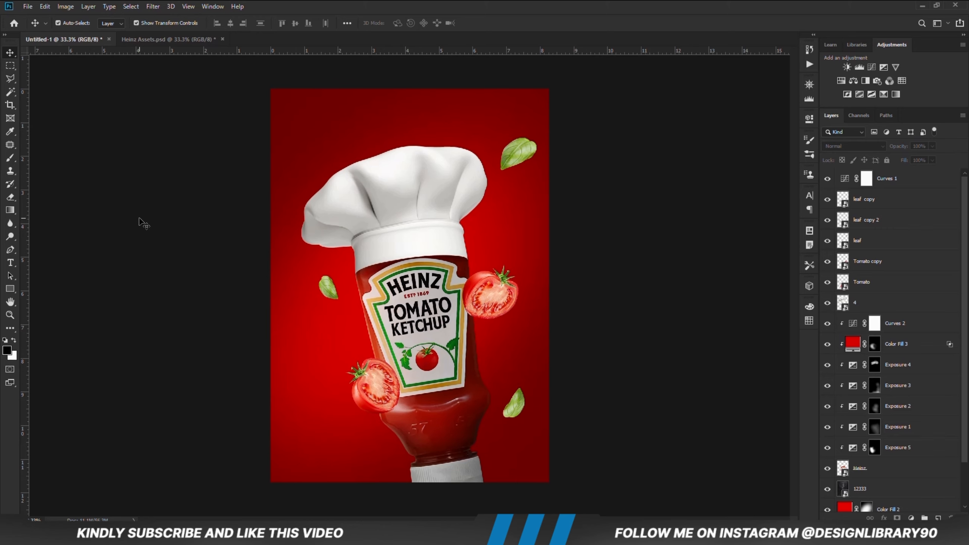
Add a Curves adjustment clipped to the chef hat, pull its shadows down slightly and compare the result on and off
{"action": "left_click", "coordinate": [416, 186]}
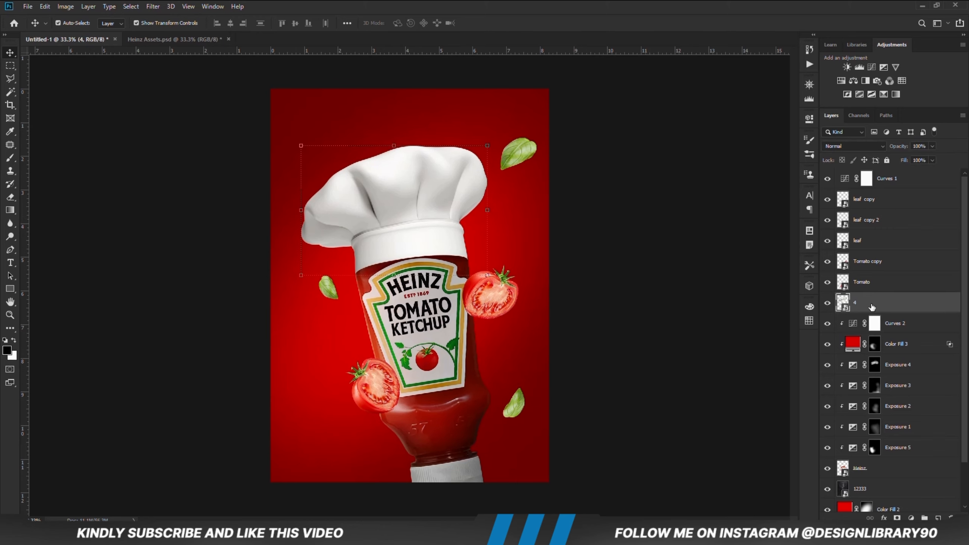
{"action": "left_click", "coordinate": [911, 518]}
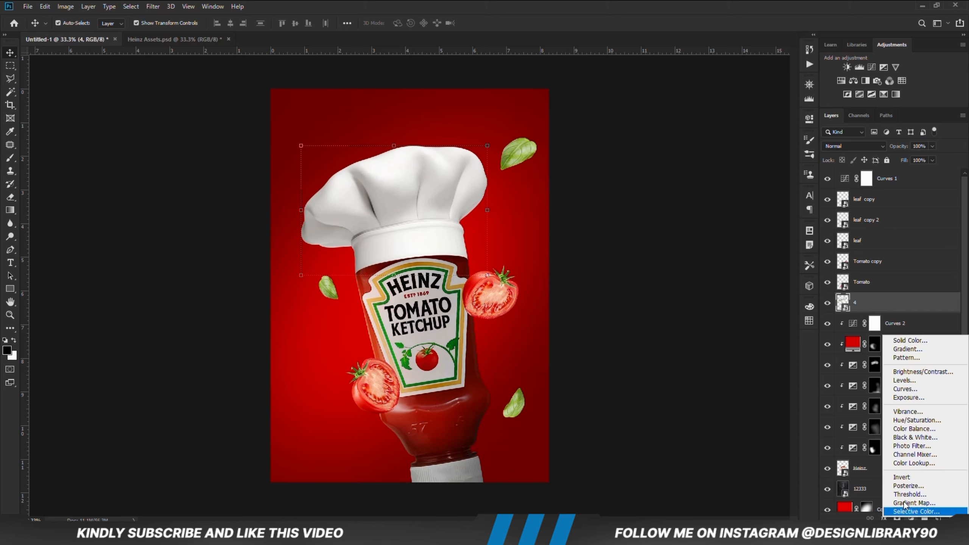
{"action": "left_click", "coordinate": [901, 385]}
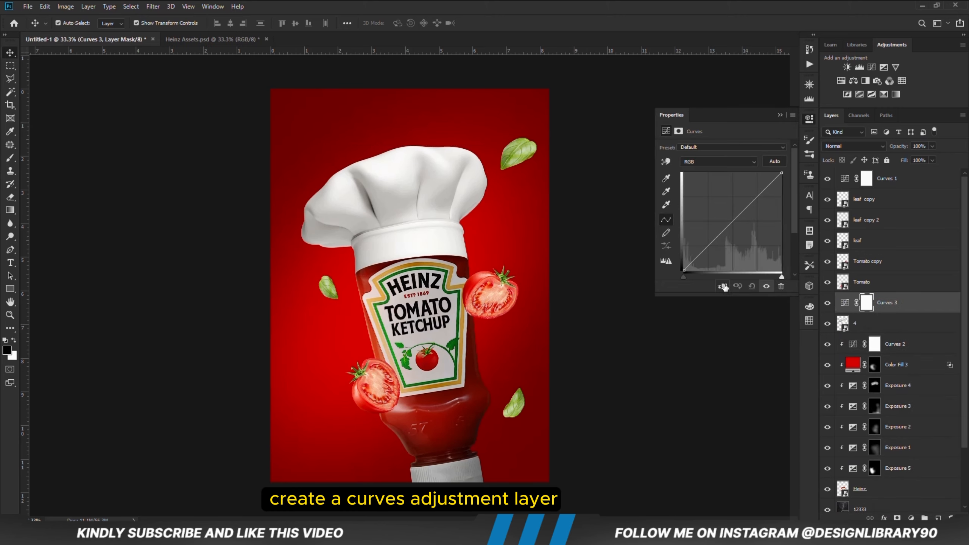
{"action": "left_click", "coordinate": [723, 287]}
{"action": "left_click_drag", "start_coordinate": [709, 259], "coordinate": [708, 253]}
{"action": "left_click", "coordinate": [760, 202]}
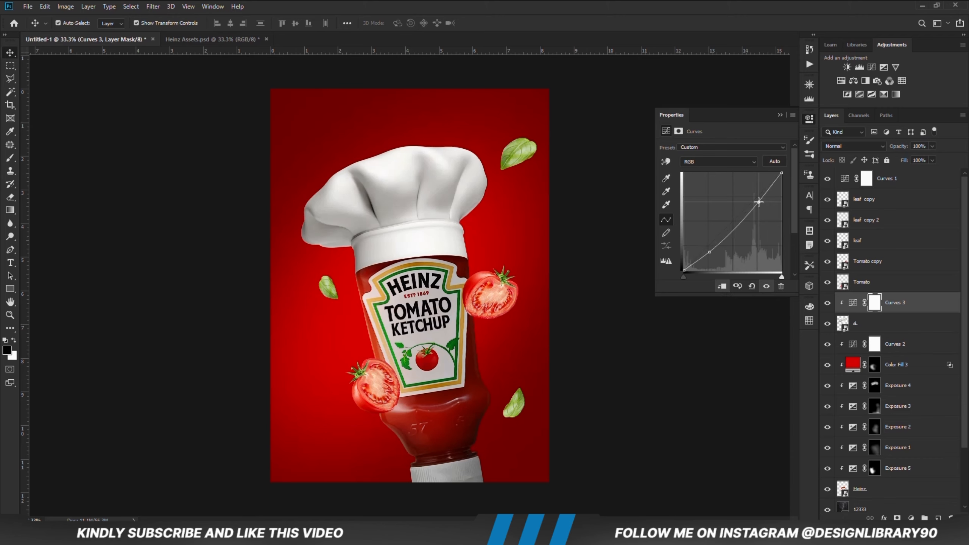
{"action": "left_click", "coordinate": [767, 287]}
{"action": "left_click", "coordinate": [767, 288]}
Add an Exposure adjustment clipped to the chef hat and set its exposure to -4.33
{"action": "left_click", "coordinate": [912, 518]}
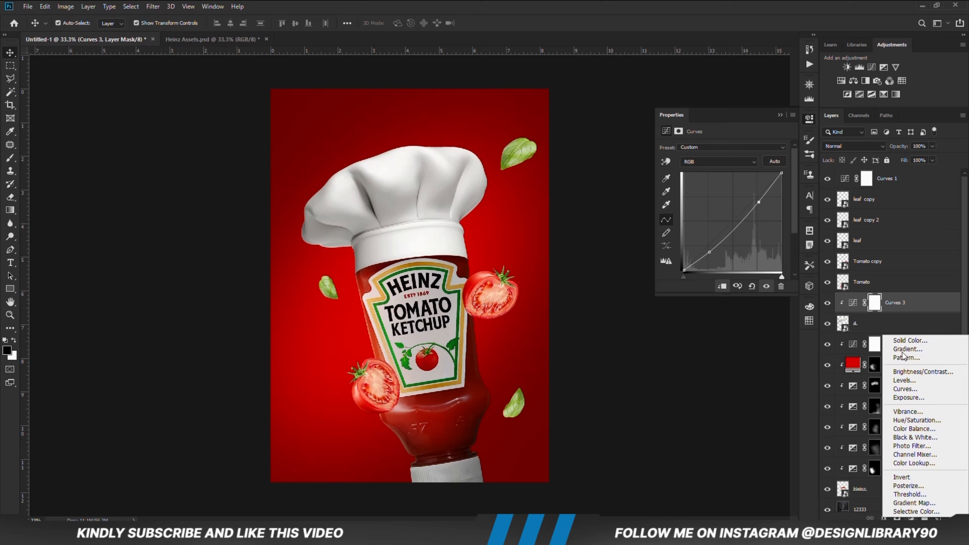
{"action": "left_click", "coordinate": [901, 400]}
{"action": "left_click", "coordinate": [722, 287]}
{"action": "left_click_drag", "start_coordinate": [723, 172], "coordinate": [686, 173]}
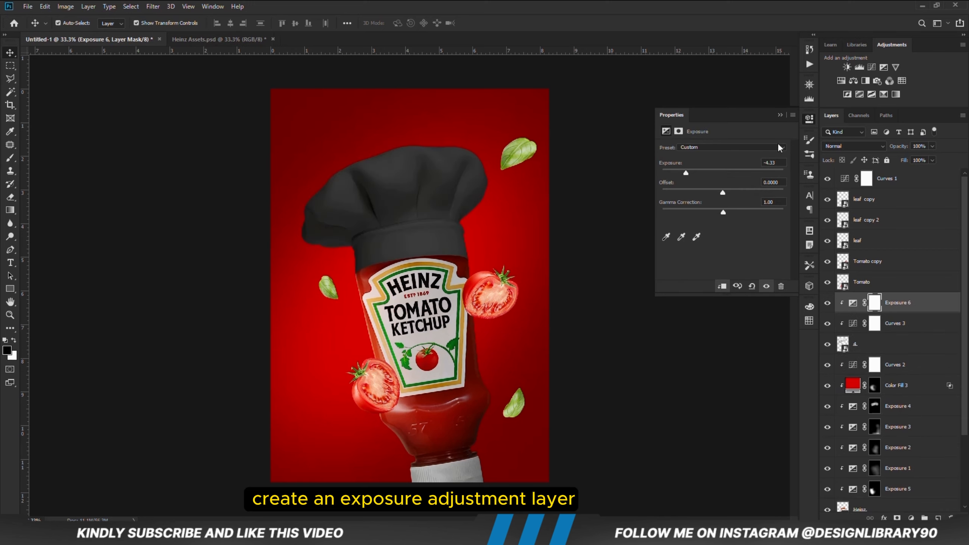
Invert the Exposure 6 mask and paint white at 11% opacity along the chef hat's right side to add shadow
{"action": "left_click", "coordinate": [780, 115]}
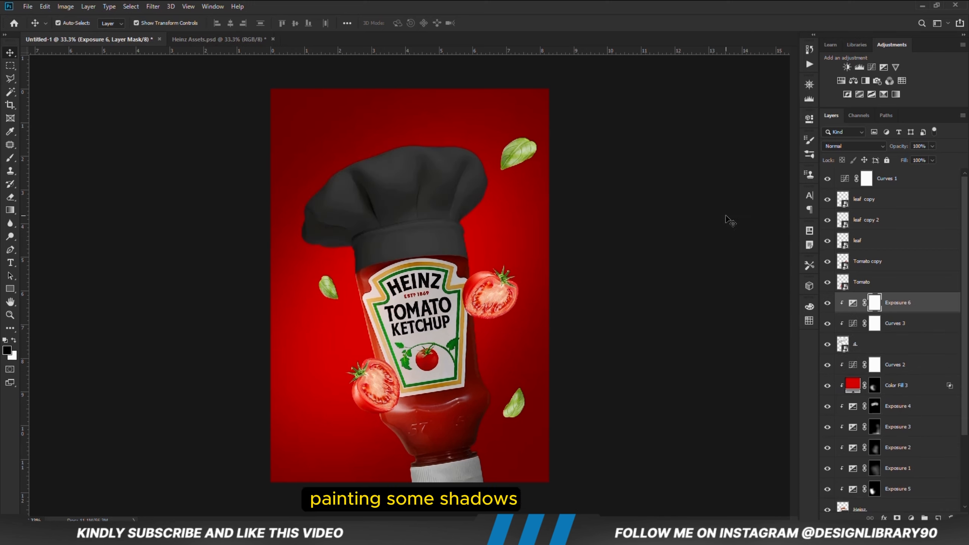
{"action": "key", "text": "ctrl+i"}
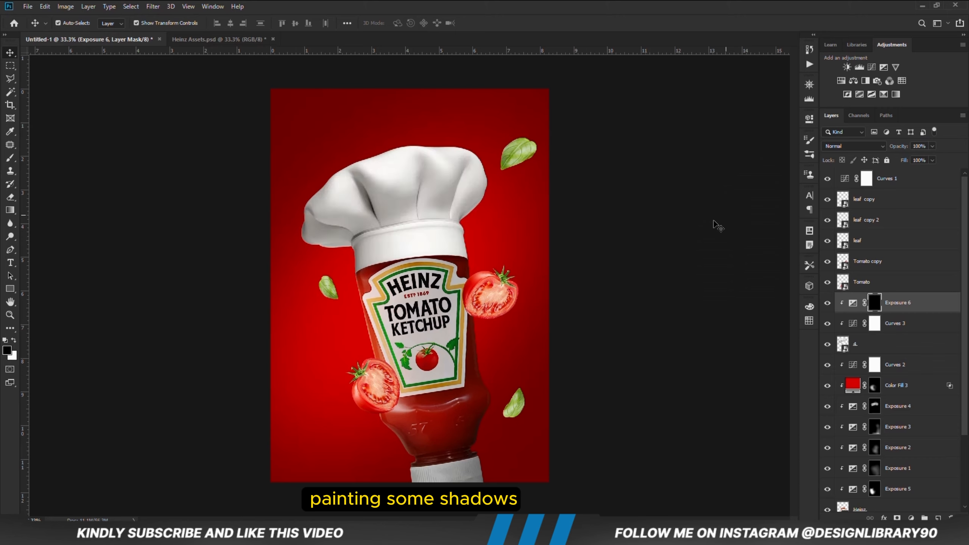
{"action": "left_click", "coordinate": [16, 165]}
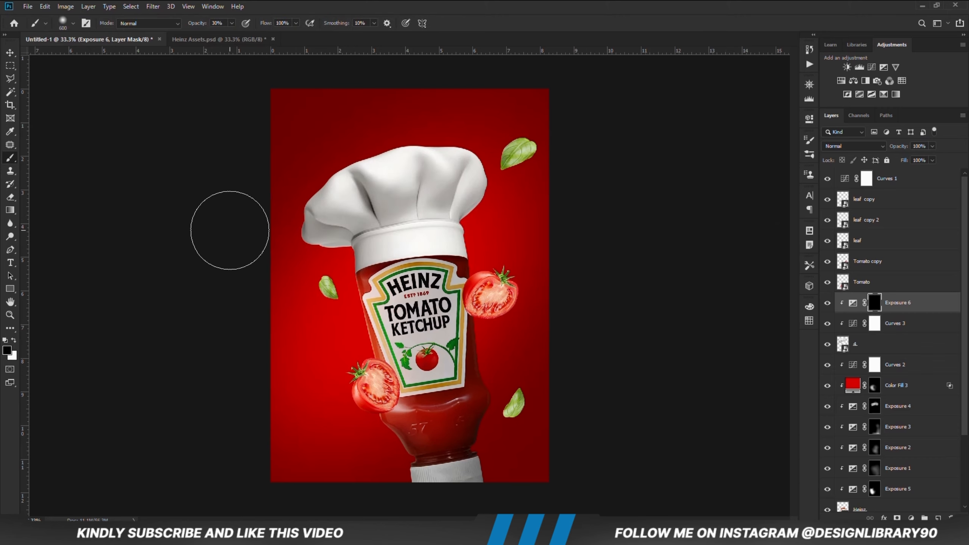
{"action": "key", "text": "x"}
{"action": "left_click", "coordinate": [232, 24]}
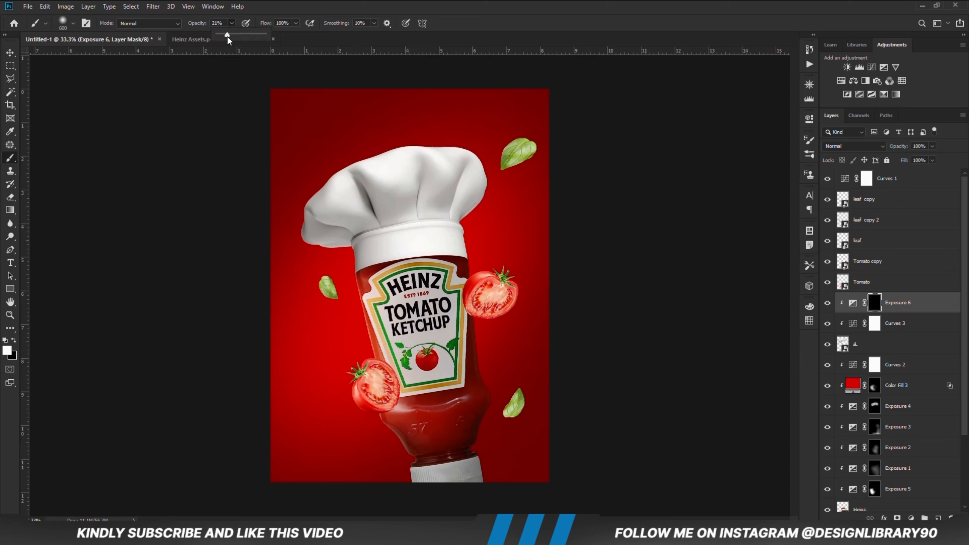
{"action": "mouse_move", "coordinate": [474, 236]}
{"action": "left_mouse_down"}
{"action": "mouse_move", "coordinate": [491, 225]}
{"action": "mouse_move", "coordinate": [512, 132]}
{"action": "mouse_move", "coordinate": [515, 258]}
{"action": "left_mouse_up"}
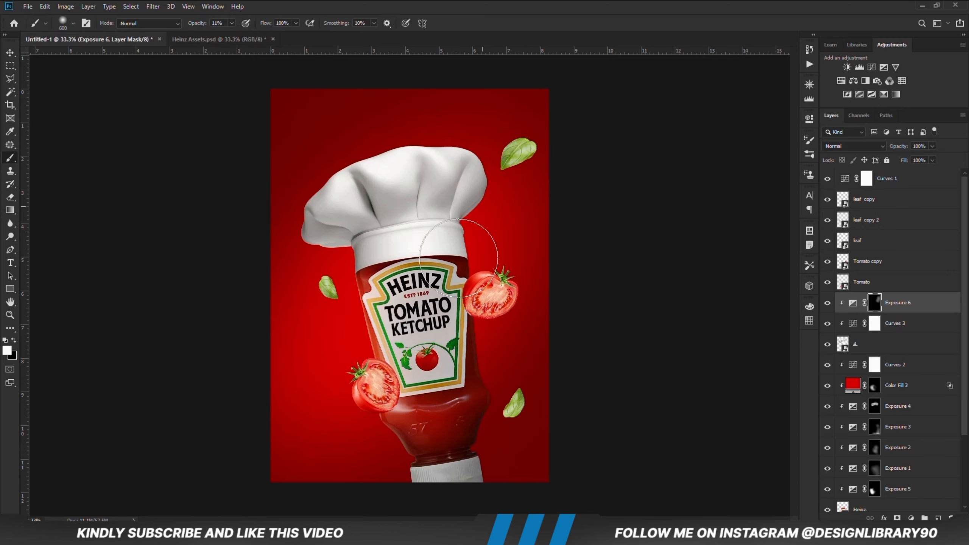
{"action": "mouse_move", "coordinate": [457, 259]}
{"action": "left_mouse_down"}
{"action": "mouse_move", "coordinate": [423, 276]}
{"action": "mouse_move", "coordinate": [419, 256]}
{"action": "mouse_move", "coordinate": [483, 275]}
{"action": "left_mouse_up"}
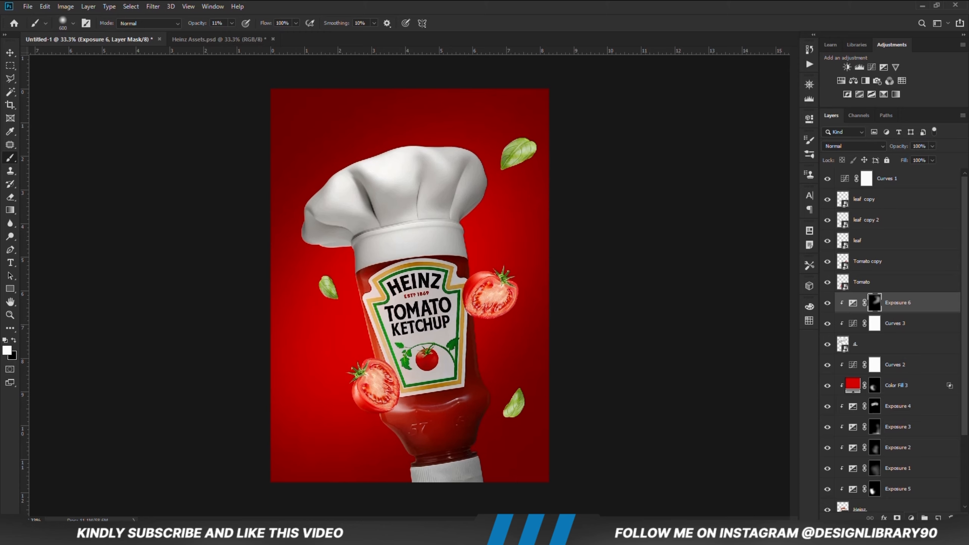
Add a second Exposure adjustment clipped to the chef hat and lower its exposure to darken the hat strongly
{"action": "left_click", "coordinate": [911, 519]}
{"action": "left_click", "coordinate": [874, 396]}
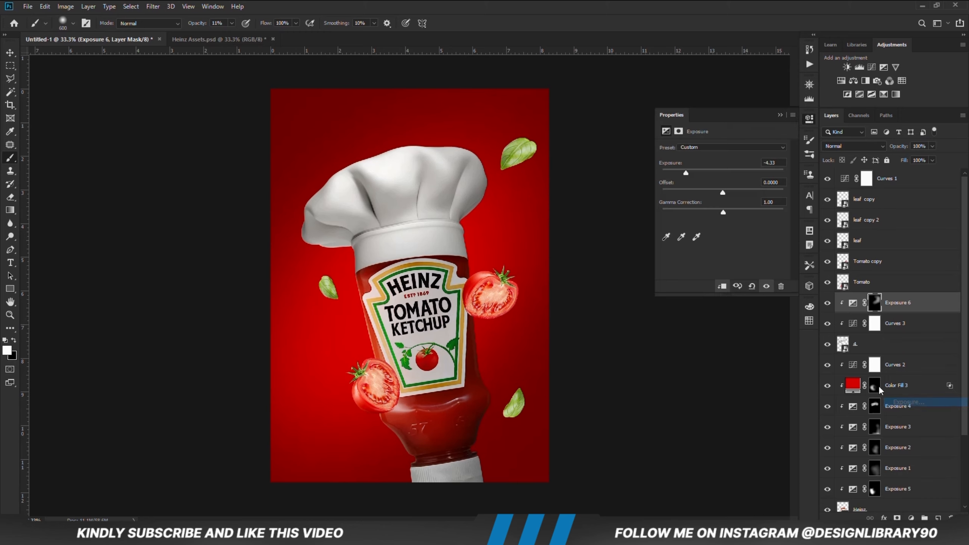
{"action": "left_click", "coordinate": [723, 286]}
{"action": "left_click_drag", "start_coordinate": [723, 174], "coordinate": [692, 173]}
{"action": "left_click", "coordinate": [780, 115]}
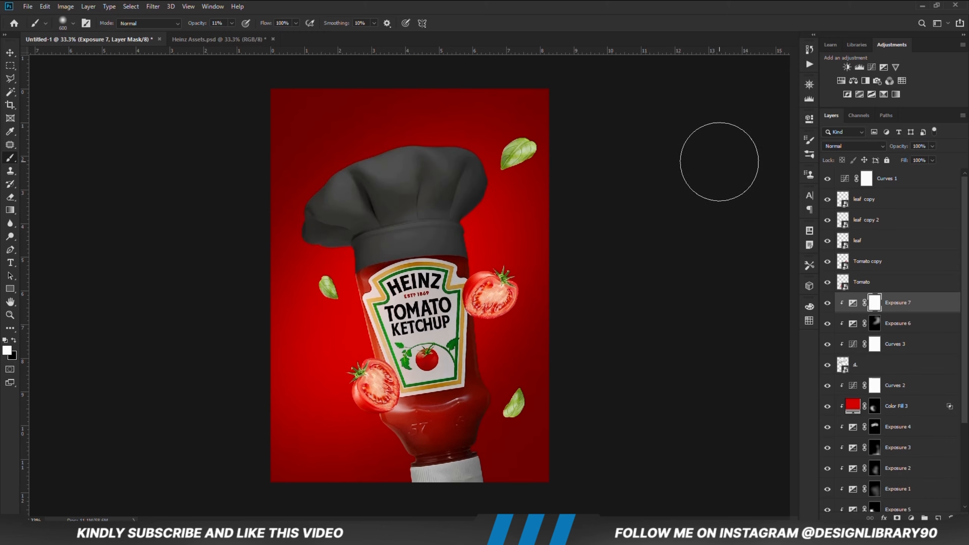
Invert the Exposure 7 mask and paint white at 6% opacity over the middle and folds of the hat
{"action": "key", "text": "ctrl+i"}
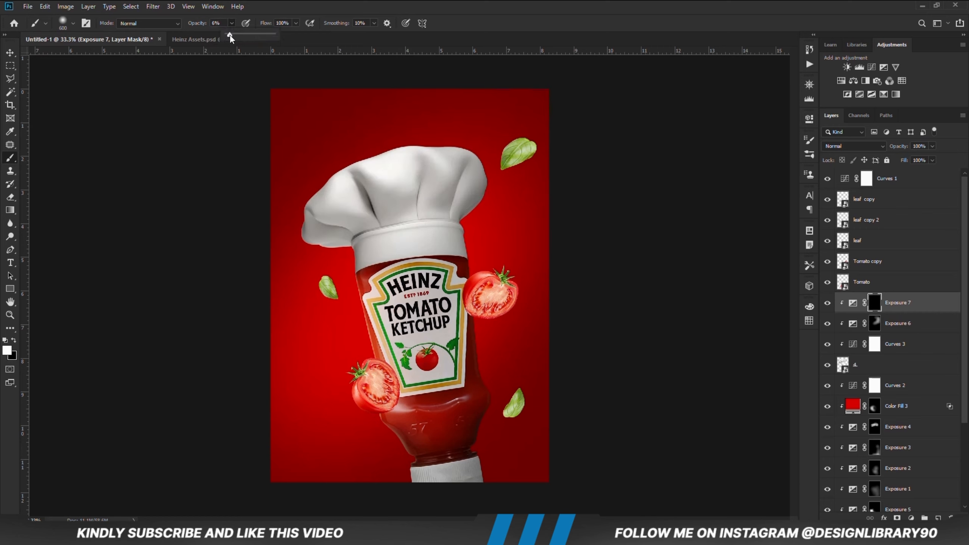
{"action": "left_click_drag", "start_coordinate": [231, 38], "coordinate": [231, 39]}
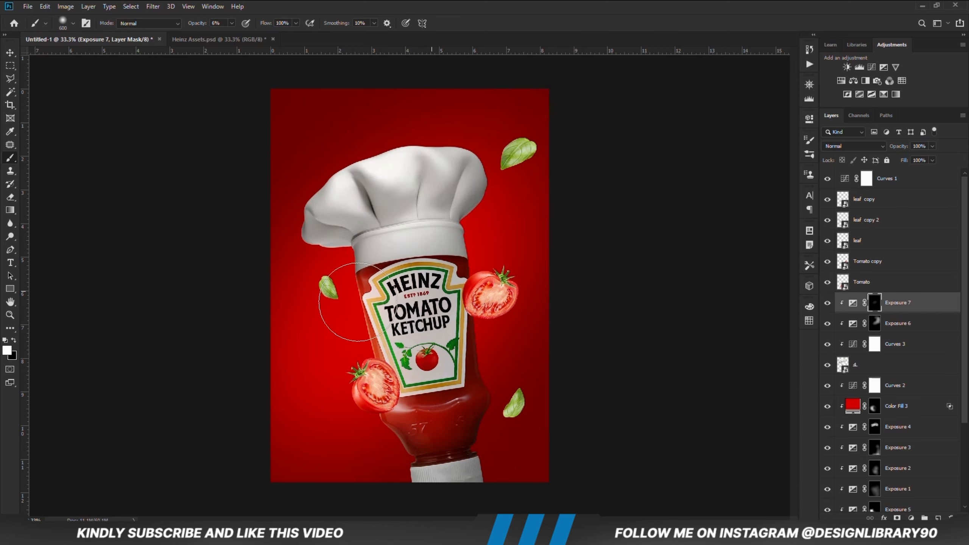
{"action": "mouse_move", "coordinate": [413, 165]}
{"action": "left_mouse_down"}
{"action": "mouse_move", "coordinate": [367, 184]}
{"action": "mouse_move", "coordinate": [397, 210]}
{"action": "mouse_move", "coordinate": [432, 217]}
{"action": "left_mouse_up"}
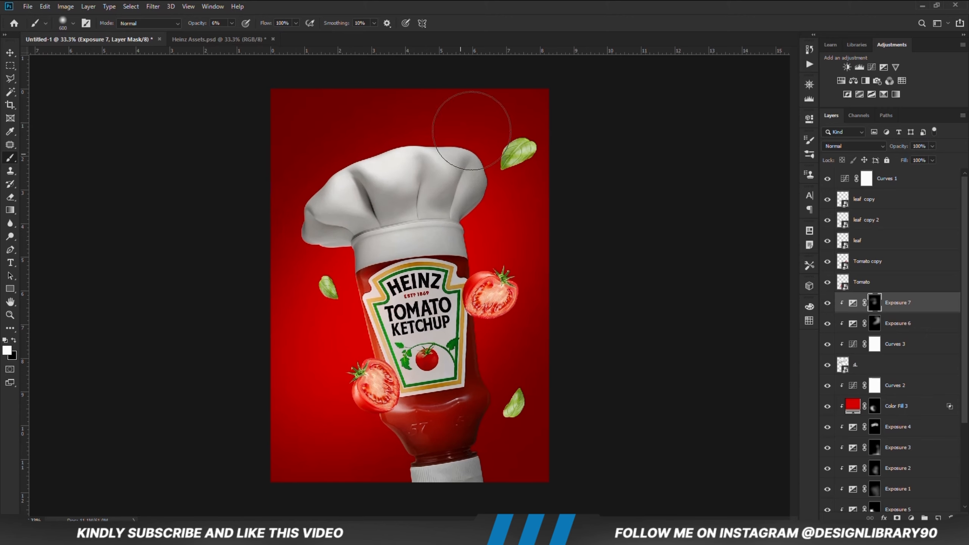
Add a third darkening Exposure adjustment clipped to the chef hat and set its exposure to -3.94
{"action": "left_click", "coordinate": [910, 518]}
{"action": "left_click", "coordinate": [903, 396]}
{"action": "left_click", "coordinate": [721, 285]}
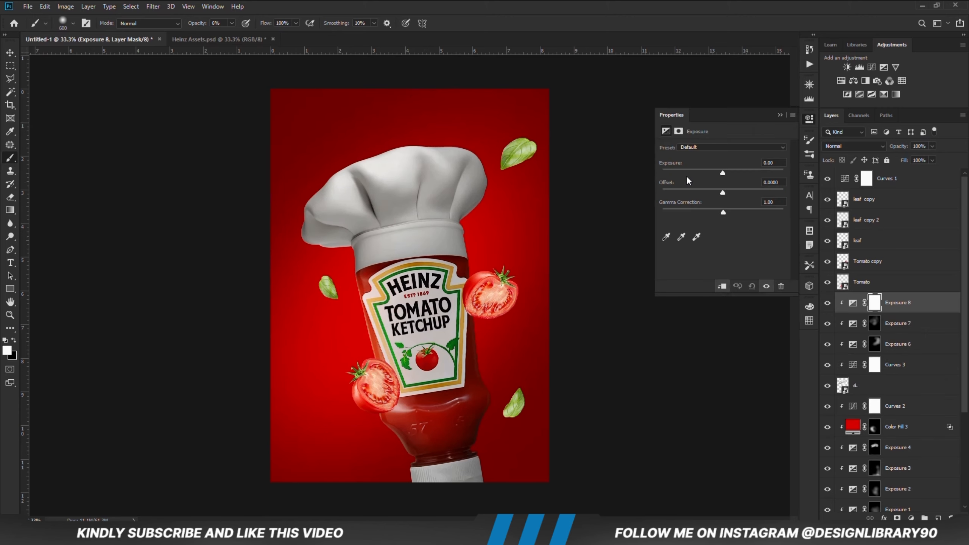
{"action": "left_click", "coordinate": [686, 175]}
{"action": "left_click", "coordinate": [784, 115]}
Invert the Exposure 8 mask, paint soft white shadow strokes across the hat at 6% opacity, and reduce the brush size to 400
{"action": "key", "text": "ctrl+i"}
{"action": "mouse_move", "coordinate": [473, 123]}
{"action": "left_mouse_down"}
{"action": "mouse_move", "coordinate": [504, 199]}
{"action": "mouse_move", "coordinate": [393, 248]}
{"action": "left_mouse_up"}
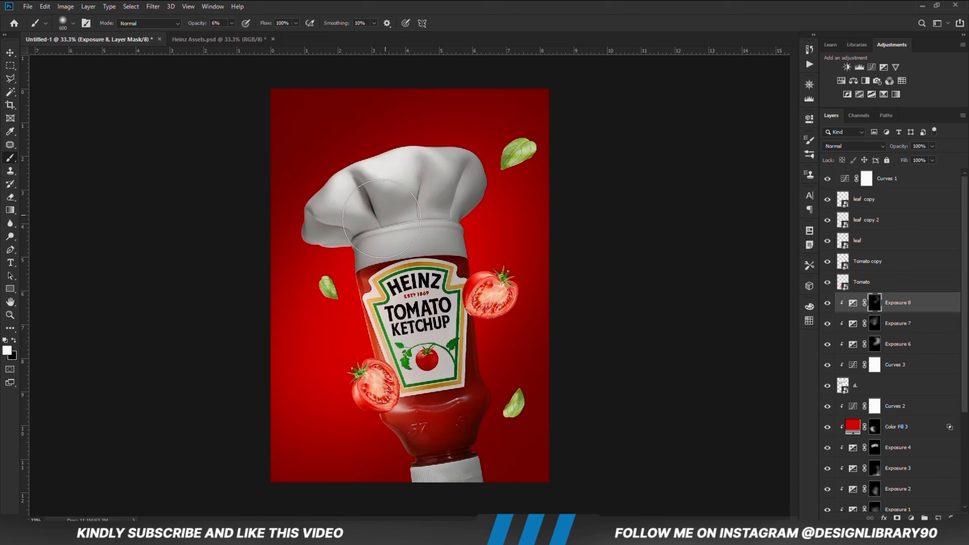
{"action": "mouse_move", "coordinate": [440, 135]}
{"action": "left_mouse_down"}
{"action": "mouse_move", "coordinate": [475, 214]}
{"action": "mouse_move", "coordinate": [493, 223]}
{"action": "left_mouse_up"}
{"action": "key", "text": "bracketleft"}
{"action": "key", "text": "bracketleft"}
Add a brightening Exposure adjustment clipped to the chef hat with its exposure at +2.22
{"action": "left_click", "coordinate": [910, 517]}
{"action": "left_click", "coordinate": [902, 396]}
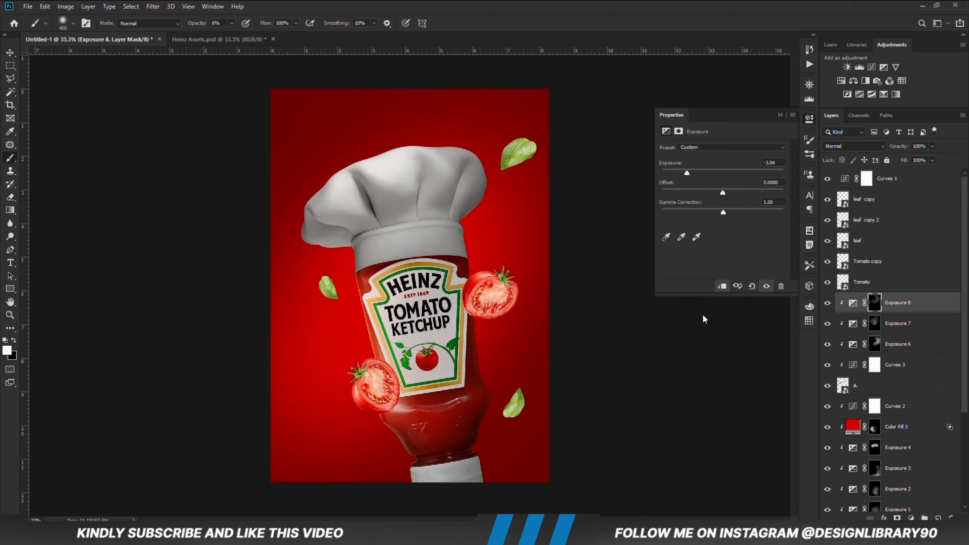
{"action": "left_click", "coordinate": [743, 172]}
Split the Exposure 9 layer's Blend If underlying-layer black slider towards the highlights and compare the effect on and off
{"action": "left_click", "coordinate": [896, 304]}
{"action": "right_click", "coordinate": [896, 304]}
{"action": "left_click", "coordinate": [782, 111]}
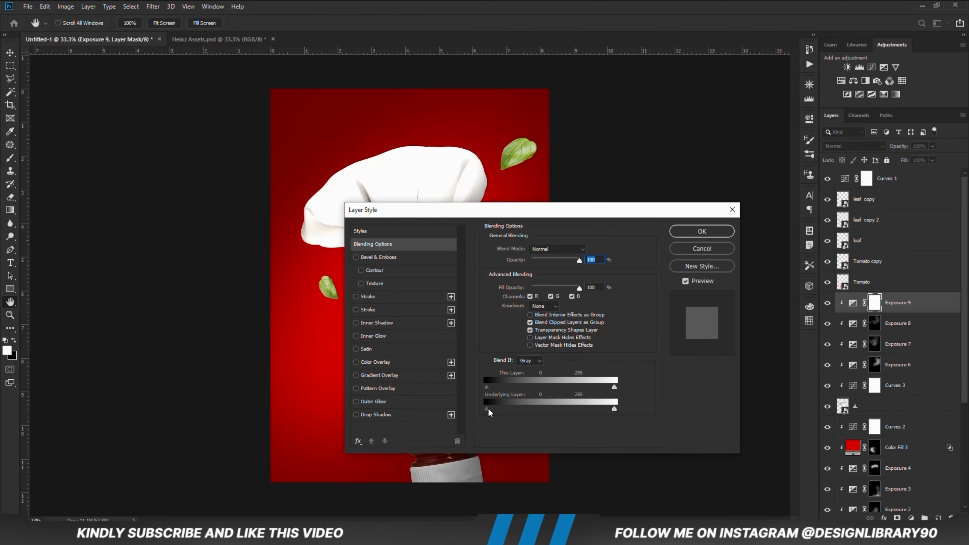
{"action": "left_click_drag", "start_coordinate": [497, 412], "coordinate": [568, 411]}
{"action": "left_click", "coordinate": [688, 231]}
{"action": "left_click", "coordinate": [828, 303]}
{"action": "left_click", "coordinate": [828, 303]}
Invert the Exposure 9 mask and paint white at 37% opacity along the hat's upper-left edge as a highlight
{"action": "key", "text": "ctrl+i"}
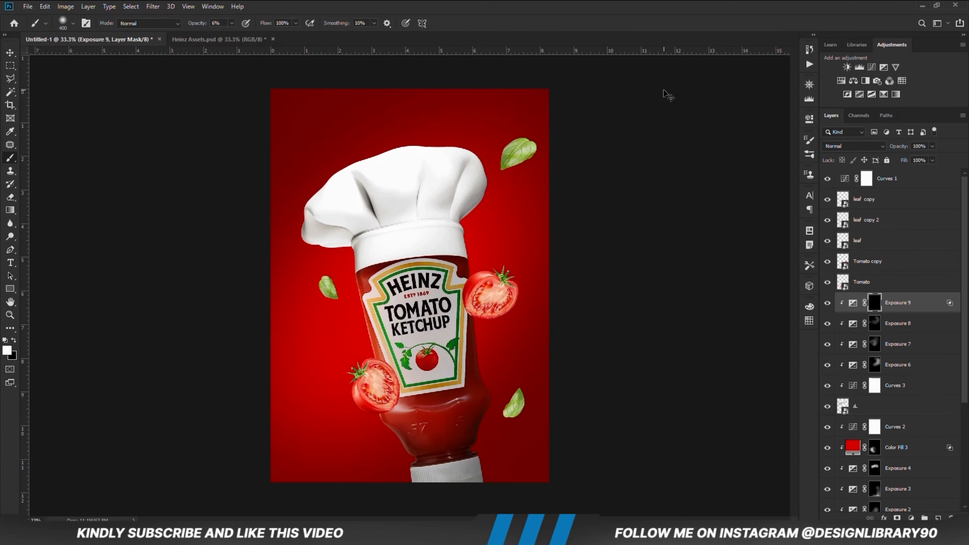
{"action": "key", "text": "3"}
{"action": "key", "text": "7"}
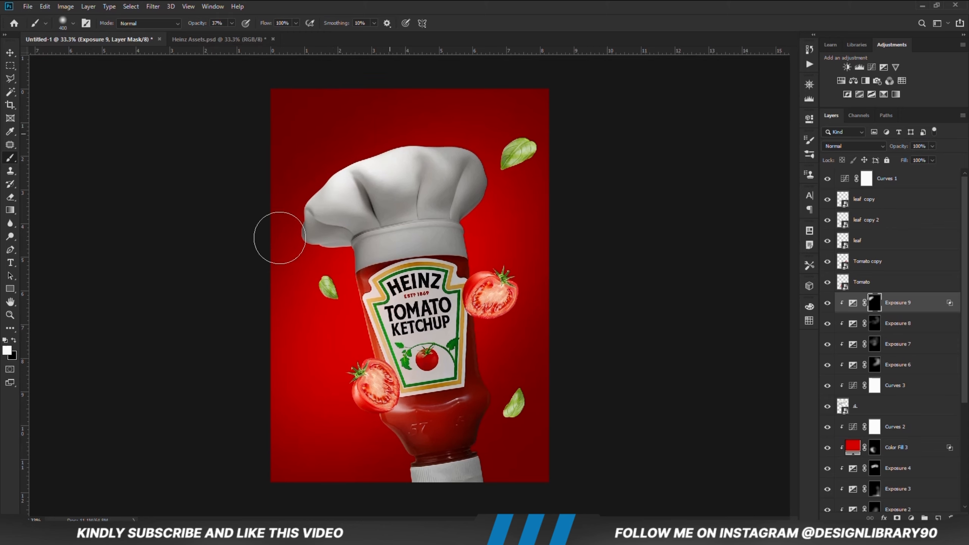
{"action": "mouse_move", "coordinate": [280, 238]}
{"action": "left_mouse_down"}
{"action": "mouse_move", "coordinate": [287, 212]}
{"action": "mouse_move", "coordinate": [410, 131]}
{"action": "left_mouse_up"}
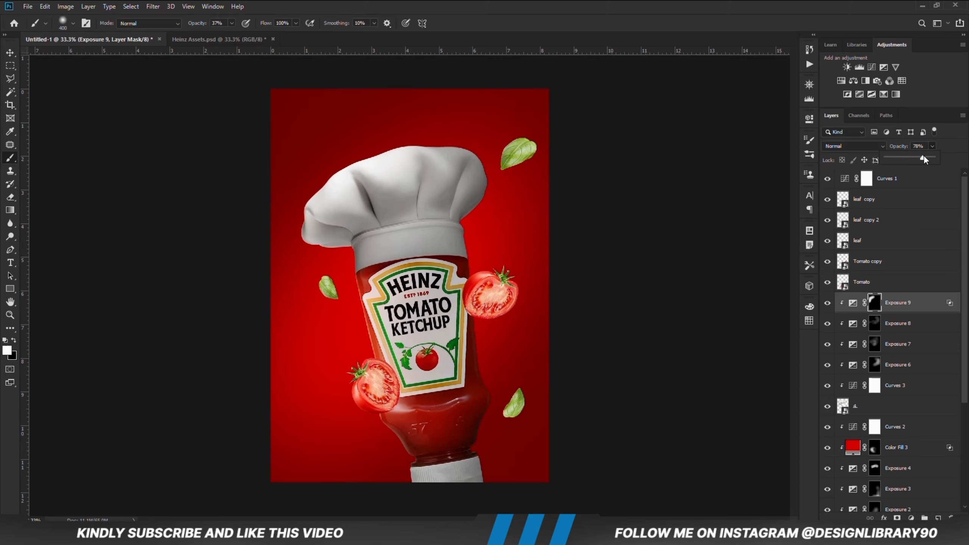
Lower the Exposure 9 layer opacity to 80% and soften its highlight on the hat with black at 18% brush opacity
{"action": "left_click_drag", "start_coordinate": [924, 159], "coordinate": [926, 158]}
{"action": "key", "text": "1"}
{"action": "key", "text": "8"}
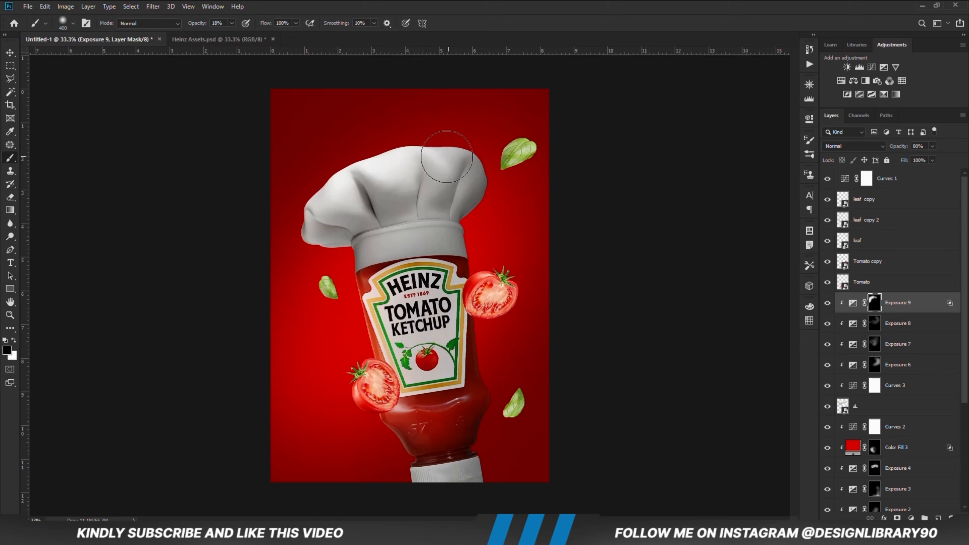
{"action": "key", "text": "x"}
{"action": "left_click_drag", "start_coordinate": [361, 210], "coordinate": [363, 221]}
{"action": "key", "text": "x"}
{"action": "key", "text": "v"}
{"action": "left_click", "coordinate": [229, 270]}
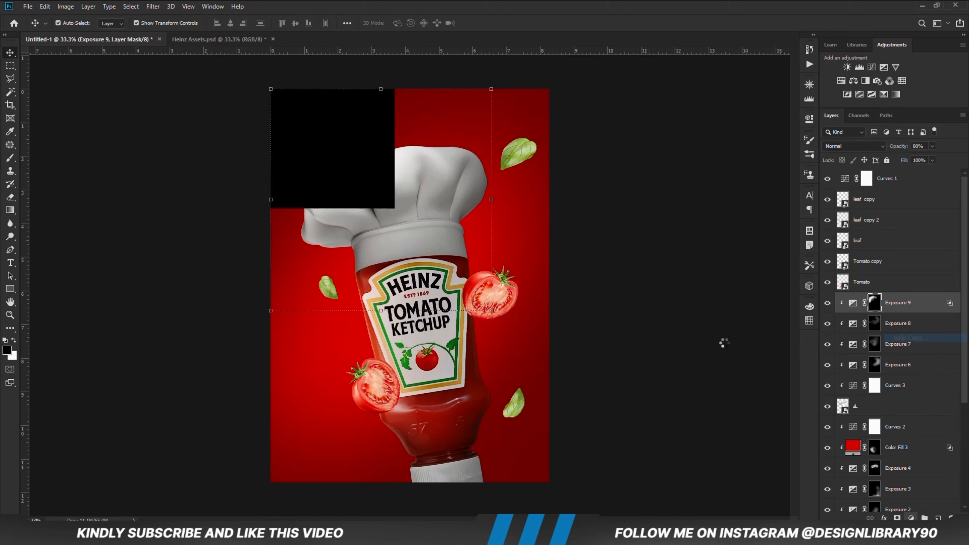
Add a solid color fill layer in #bc0404 above the chef hat's adjustments
{"action": "right_click", "coordinate": [403, 230]}
{"action": "left_click", "coordinate": [427, 262]}
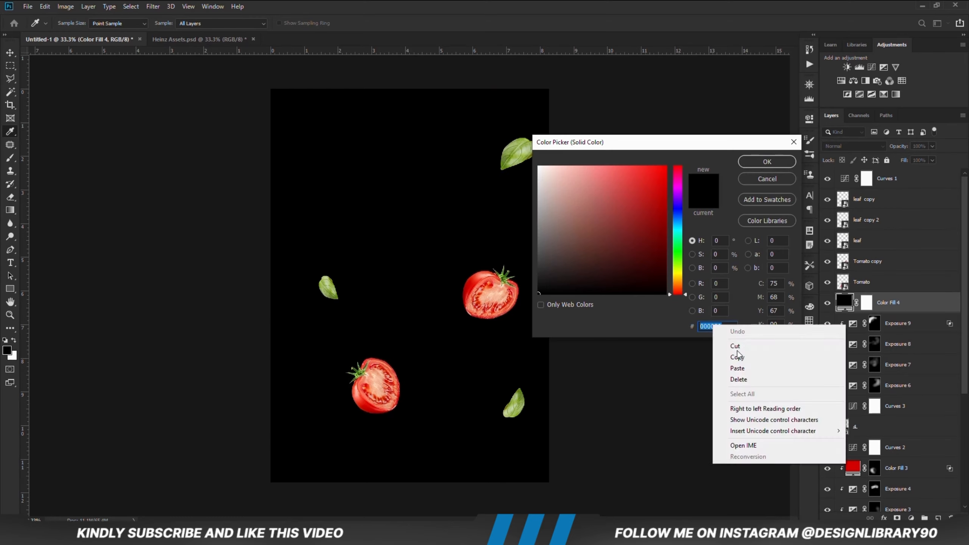
{"action": "left_click", "coordinate": [725, 368]}
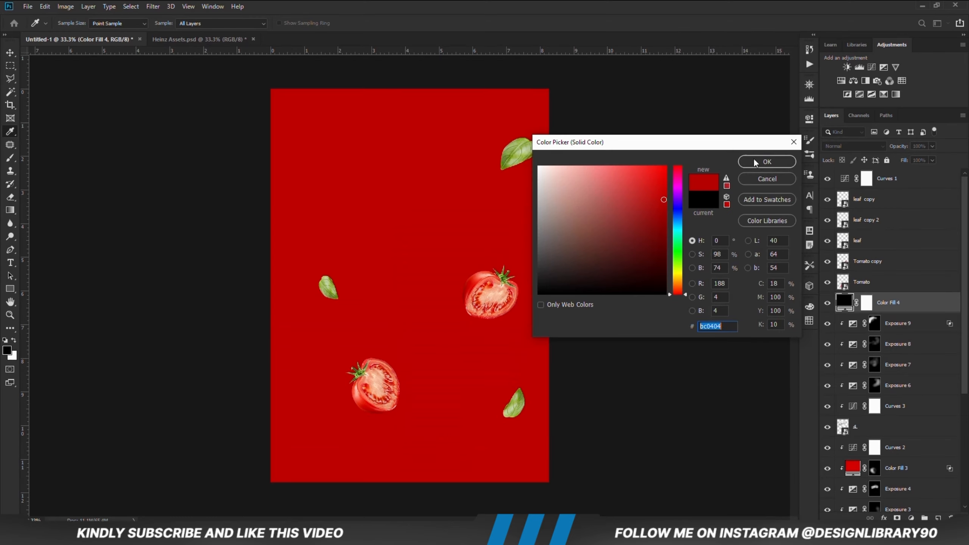
{"action": "left_click", "coordinate": [762, 160]}
Clip the red color fill to the chef hat and set its blend mode to Overlay
{"action": "key", "text": "v"}
{"action": "left_click", "coordinate": [854, 146]}
{"action": "left_click", "coordinate": [849, 270]}
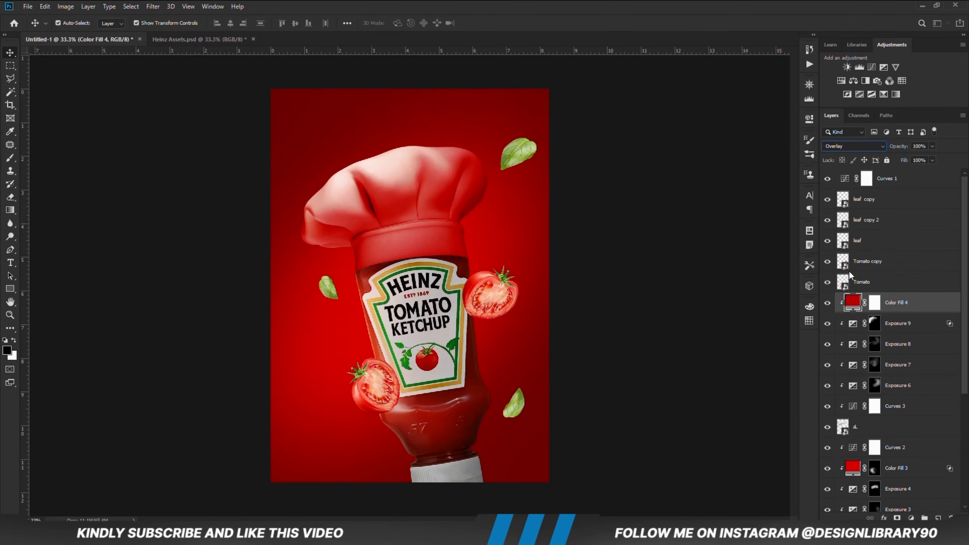
Split the red fill's Blend If underlying-layer black slider to 73 / 170 and compare the tint on and off
{"action": "left_click_drag", "start_coordinate": [503, 413], "coordinate": [558, 412]}
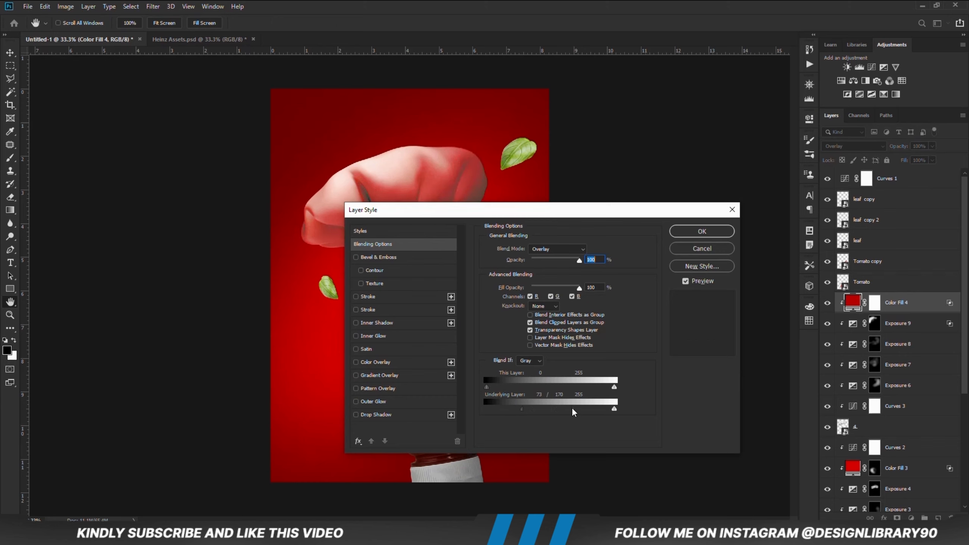
{"action": "left_click", "coordinate": [689, 236]}
{"action": "left_click", "coordinate": [827, 304]}
{"action": "left_click", "coordinate": [828, 303]}
Invert the Color Fill 4 mask and paint white along the hat's left side at 18% opacity, finishing with a smaller brush at 4%
{"action": "left_click", "coordinate": [872, 303]}
{"action": "key", "text": "ctrl+i"}
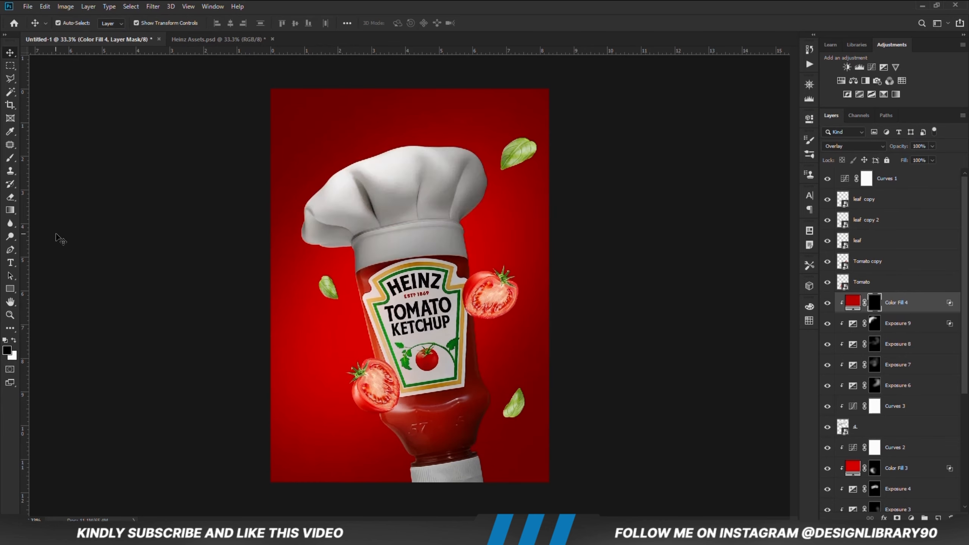
{"action": "key", "text": "b"}
{"action": "key", "text": "x"}
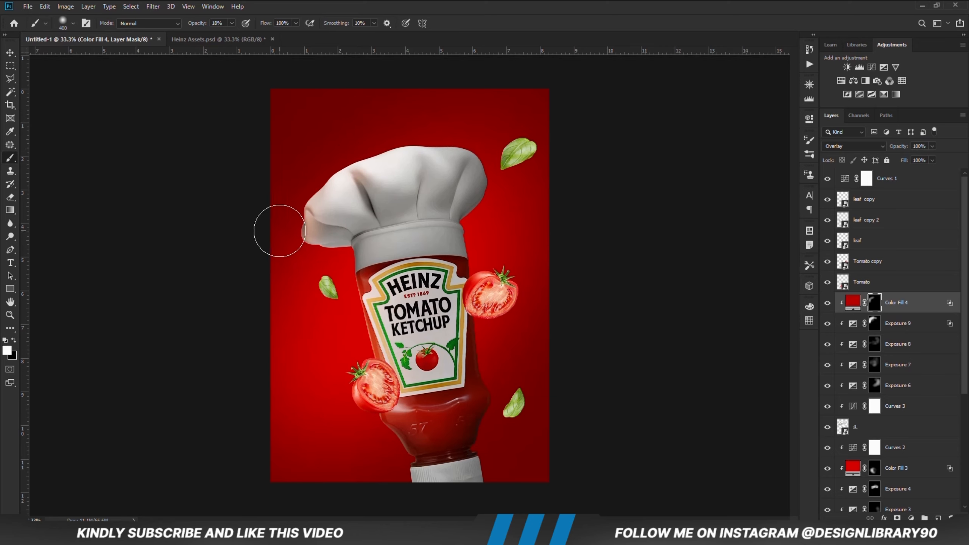
{"action": "left_click", "coordinate": [232, 23]}
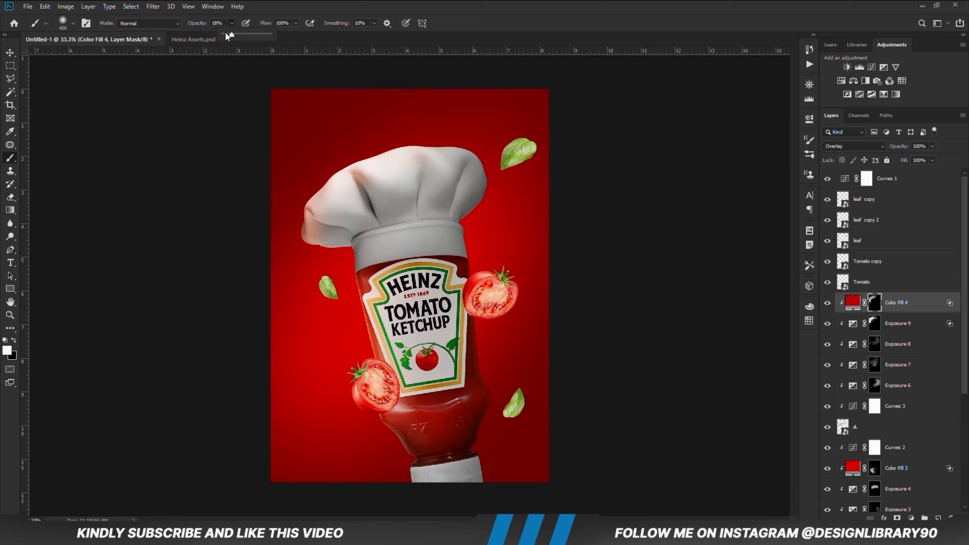
{"action": "left_click_drag", "start_coordinate": [227, 33], "coordinate": [220, 34]}
{"action": "key", "text": "bracketleft"}
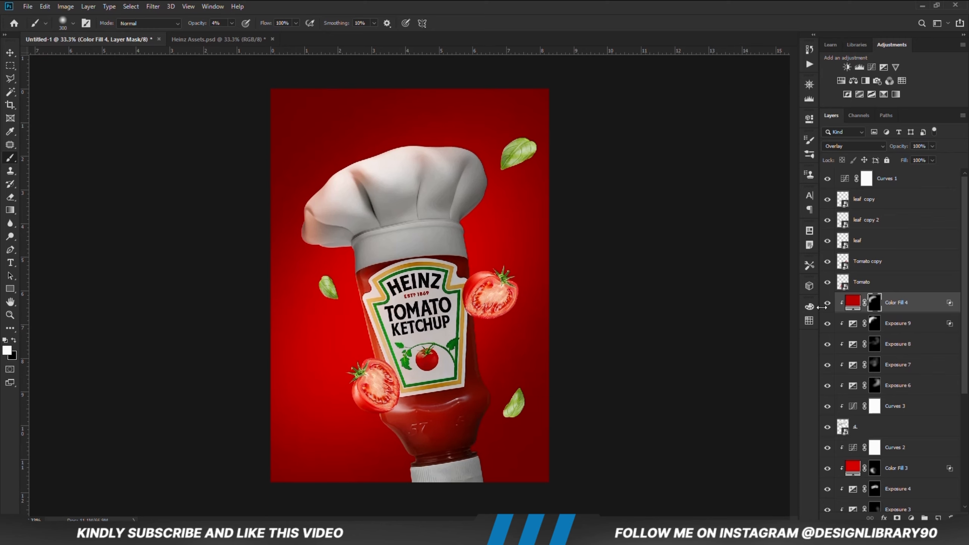
{"action": "key", "text": "x"}
{"action": "key", "text": "v"}
{"action": "left_click", "coordinate": [111, 269]}
Add an Exposure adjustment clipped to the lower-left tomato half and set its exposure to -2.94
{"action": "left_click", "coordinate": [374, 384]}
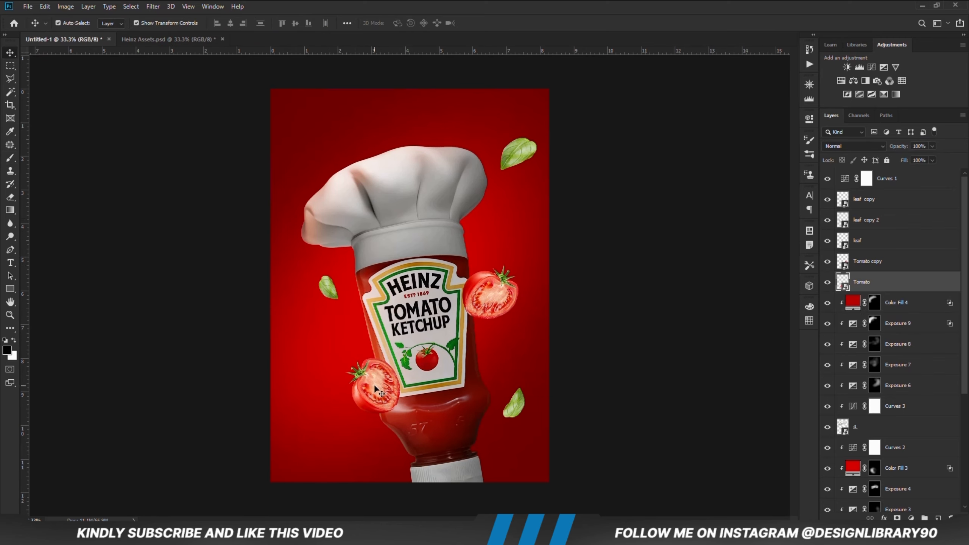
{"action": "left_click", "coordinate": [911, 518]}
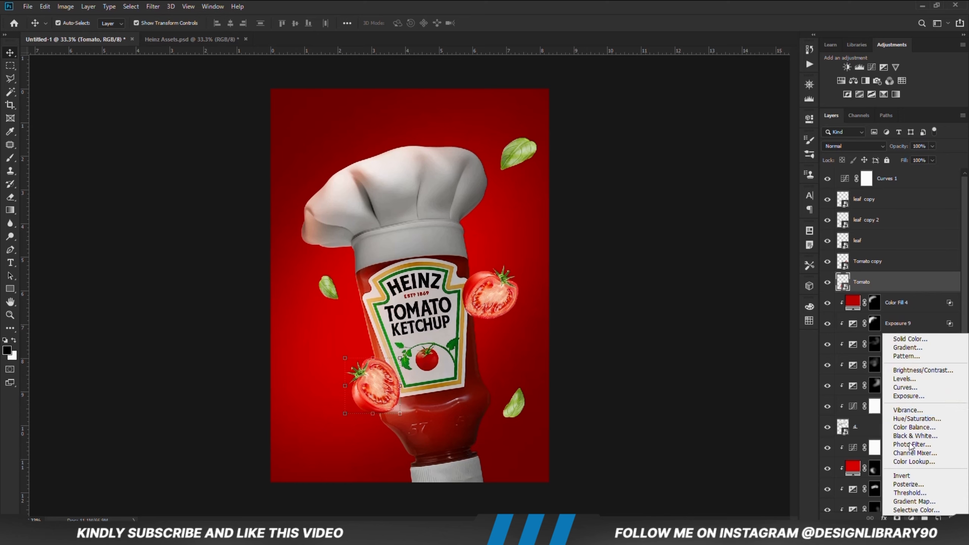
{"action": "left_click", "coordinate": [909, 396]}
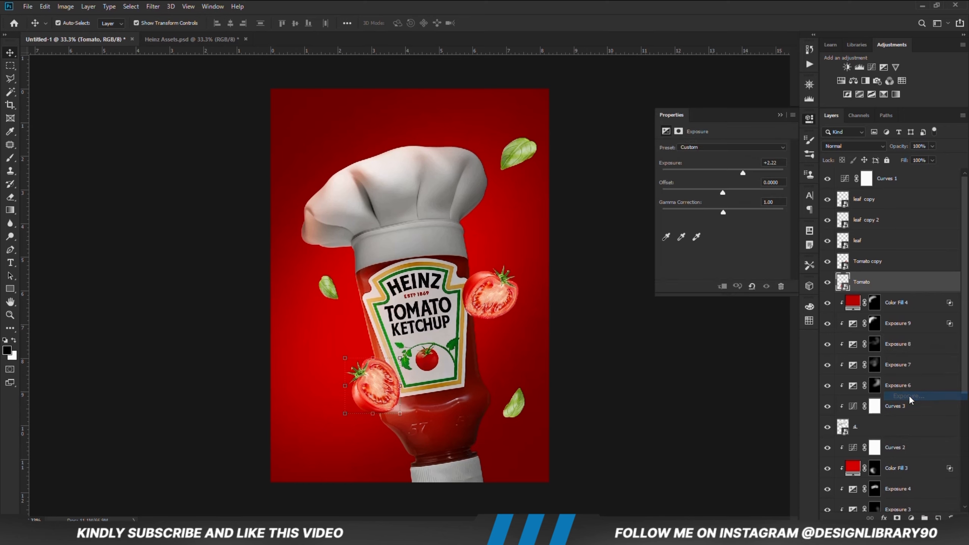
{"action": "left_click", "coordinate": [723, 286]}
{"action": "left_click_drag", "start_coordinate": [723, 173], "coordinate": [695, 174]}
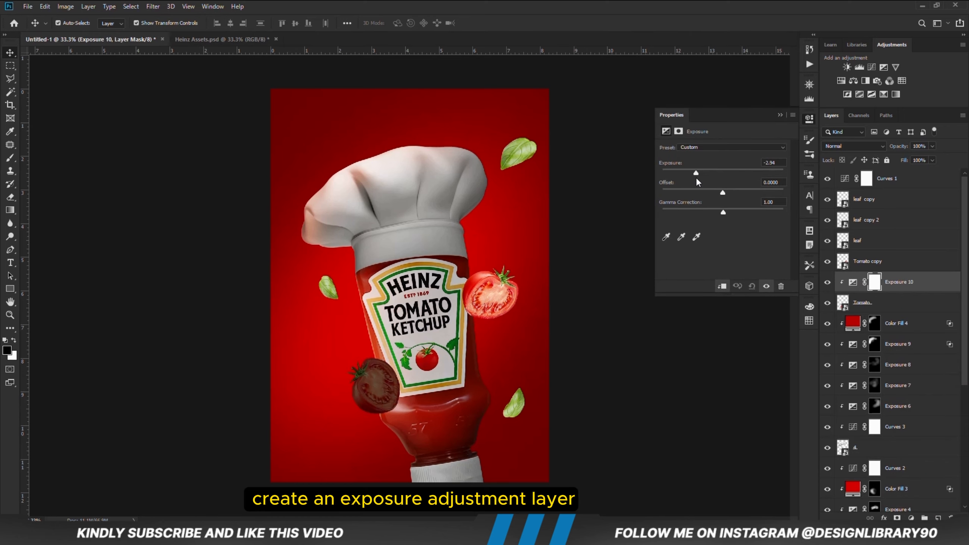
{"action": "left_click", "coordinate": [779, 116]}
Invert the Exposure 10 mask and paint white at 19% opacity over the tomato to add shadow
{"action": "key", "text": "ctrl+i"}
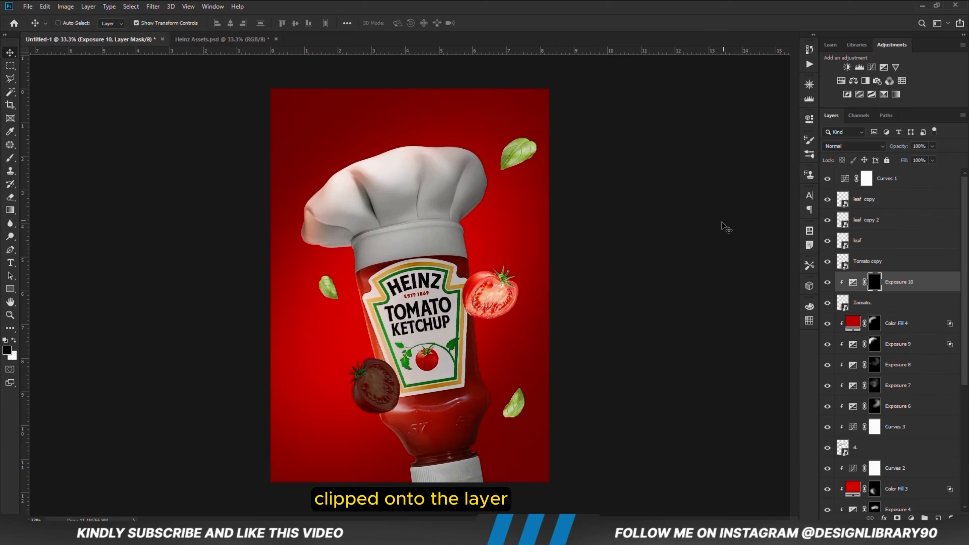
{"action": "key", "text": "b"}
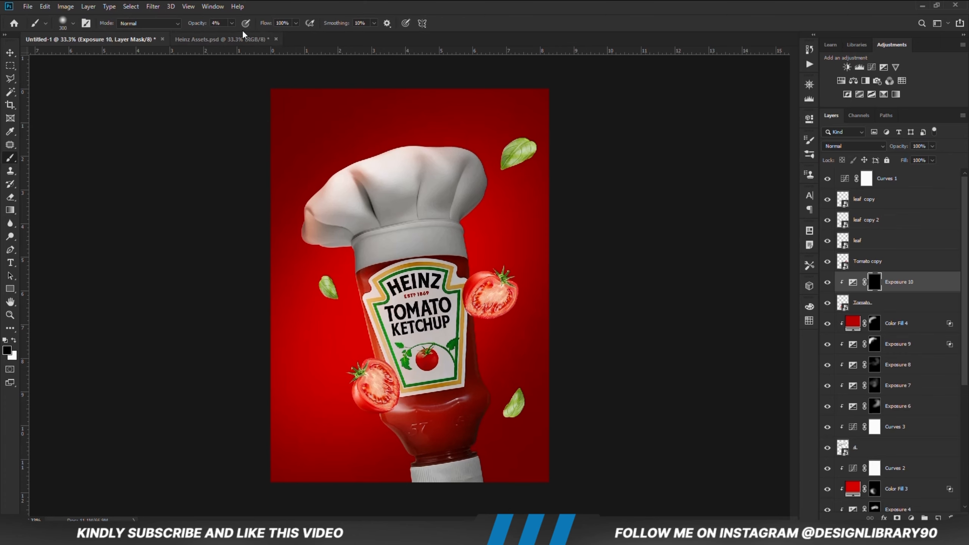
{"action": "left_click", "coordinate": [232, 24]}
{"action": "left_click", "coordinate": [262, 15]}
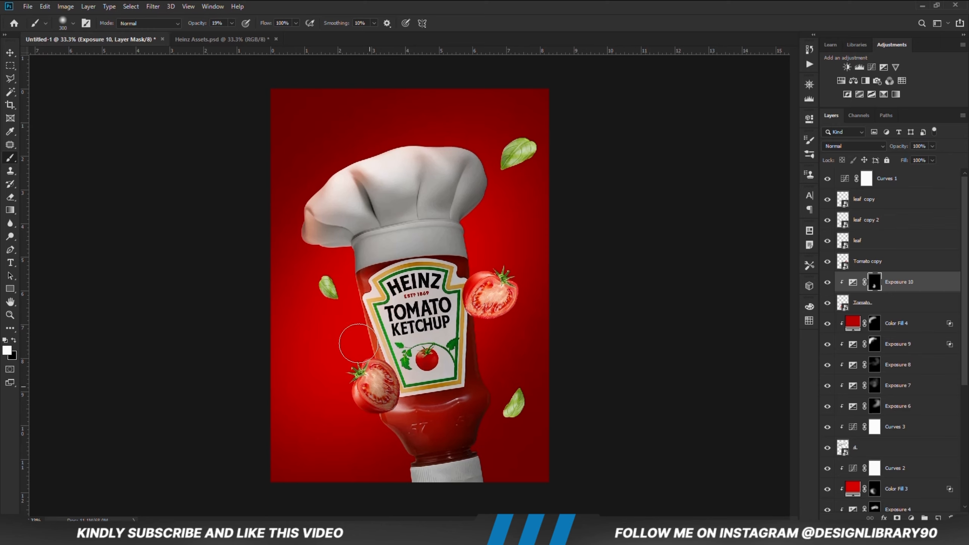
Set the brush opacity to 6% and paint more soft shadow on the Exposure 10 mask across the lower-left tomato's bottom edge
{"action": "left_click_drag", "start_coordinate": [232, 23], "coordinate": [230, 39]}
{"action": "left_click", "coordinate": [287, 15]}
{"action": "mouse_move", "coordinate": [357, 412]}
{"action": "left_mouse_down"}
{"action": "mouse_move", "coordinate": [375, 430]}
{"action": "mouse_move", "coordinate": [393, 429]}
{"action": "mouse_move", "coordinate": [408, 400]}
{"action": "left_mouse_up"}
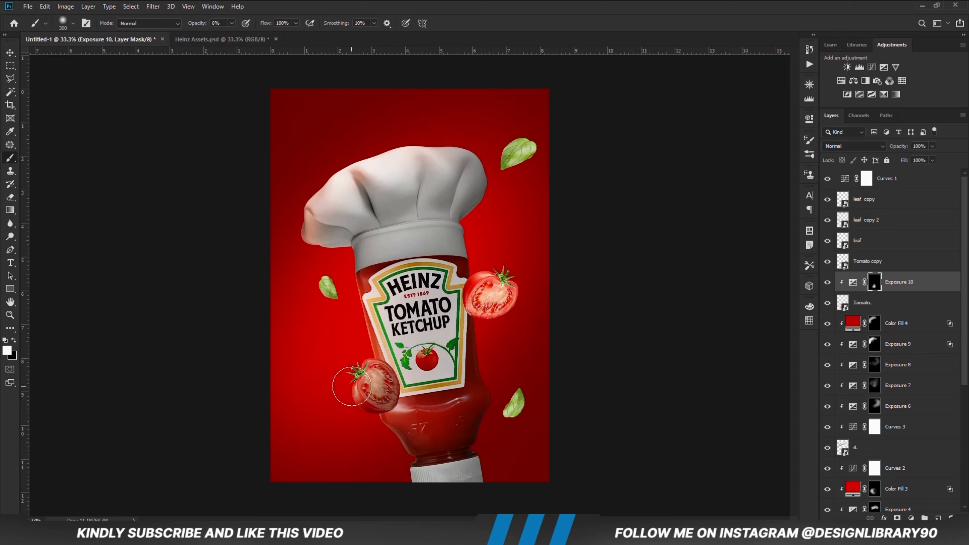
Lower the Exposure 10 layer's opacity to 79% and compare the tomato shadow on and off
{"action": "left_click_drag", "start_coordinate": [927, 155], "coordinate": [921, 157]}
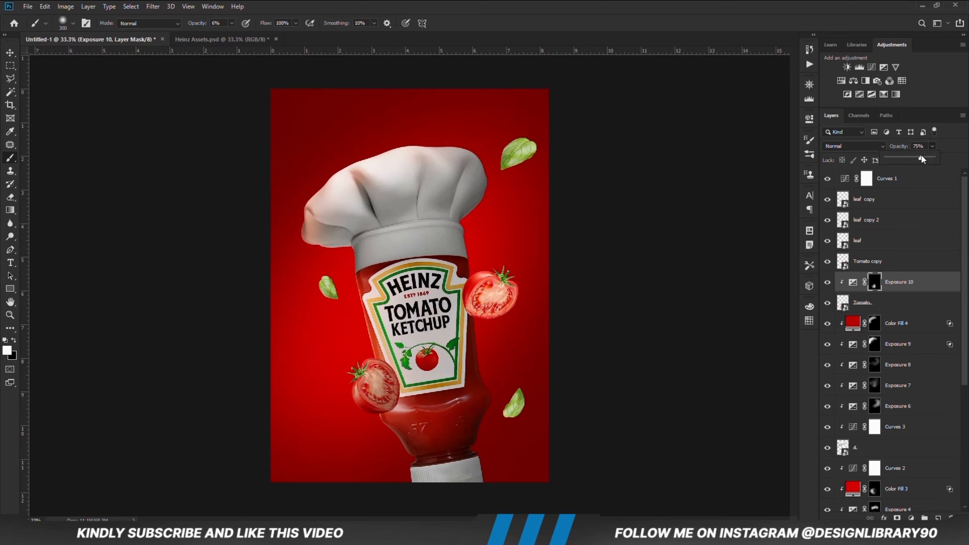
{"action": "left_click", "coordinate": [826, 283]}
{"action": "left_click", "coordinate": [827, 282]}
{"action": "left_click", "coordinate": [826, 283]}
Add a second Exposure adjustment clipped to the lower-left tomato half and raise its exposure to brighten it
{"action": "left_click", "coordinate": [910, 518]}
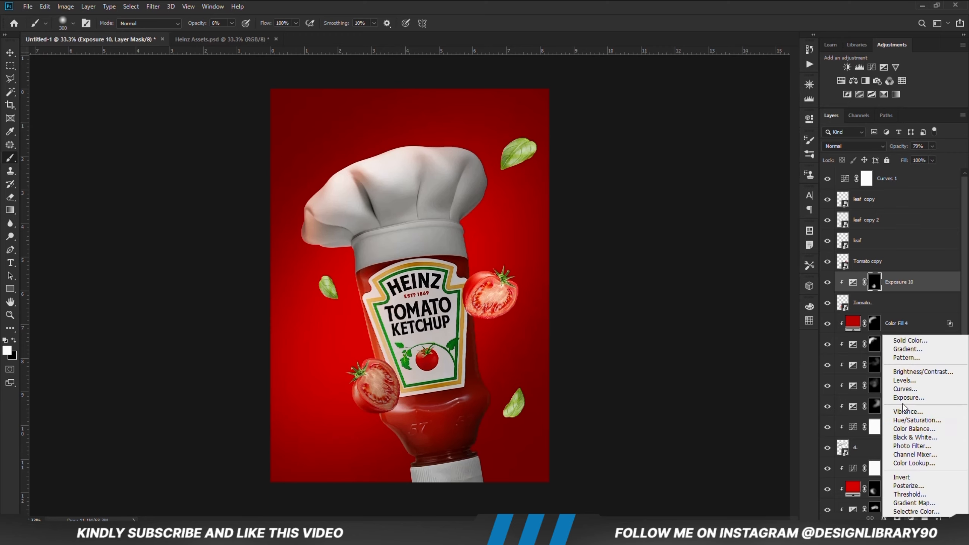
{"action": "left_click", "coordinate": [903, 401]}
{"action": "left_click", "coordinate": [723, 287]}
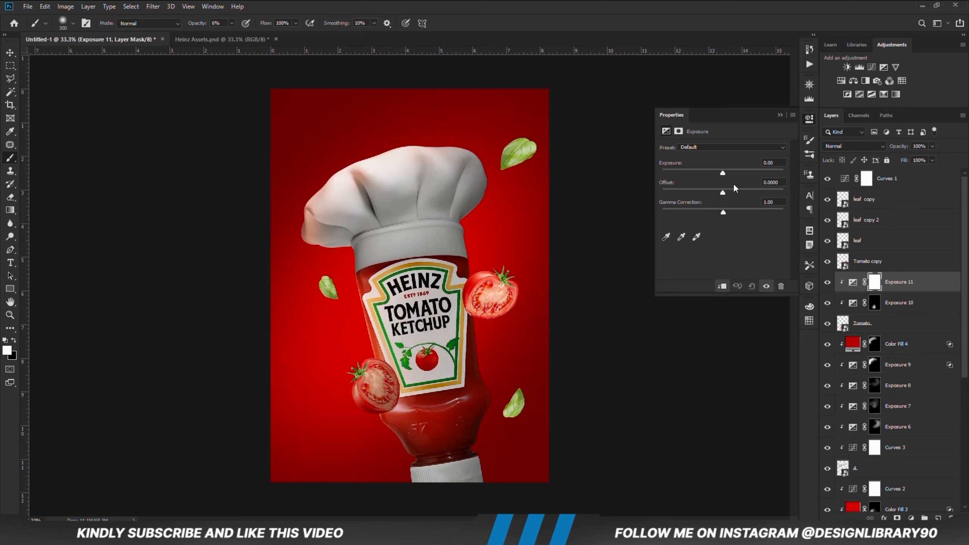
{"action": "left_click_drag", "start_coordinate": [723, 173], "coordinate": [741, 174]}
{"action": "left_click", "coordinate": [780, 115]}
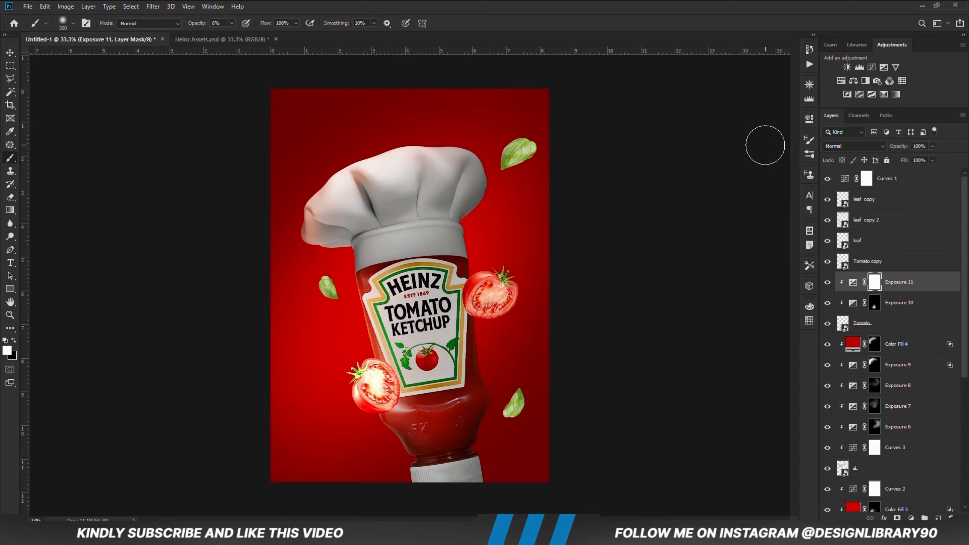
Invert the Exposure 11 mask, paint a highlight on the tomato at 17% brush opacity, and compare it on and off
{"action": "key", "text": "ctrl+i"}
{"action": "key", "text": "1"}
{"action": "key", "text": "7"}
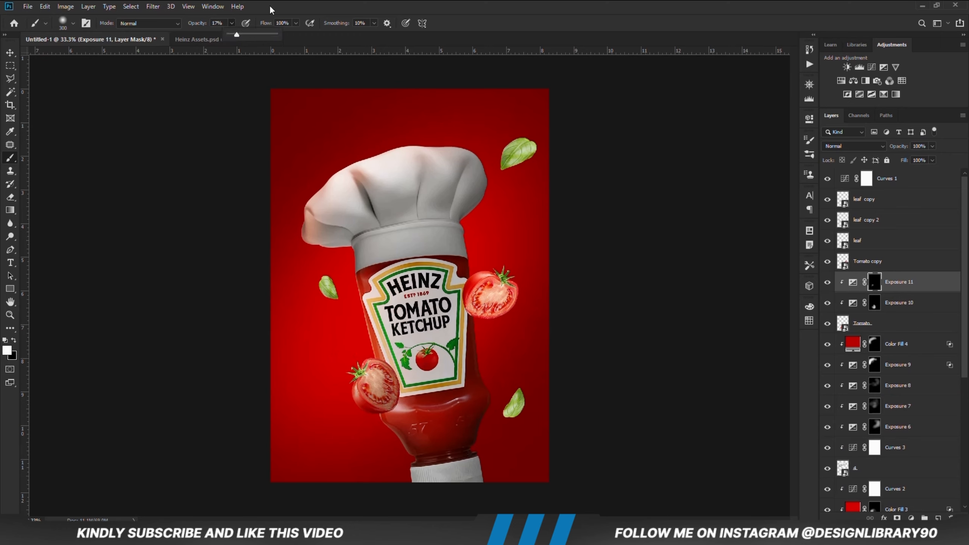
{"action": "left_click", "coordinate": [828, 282]}
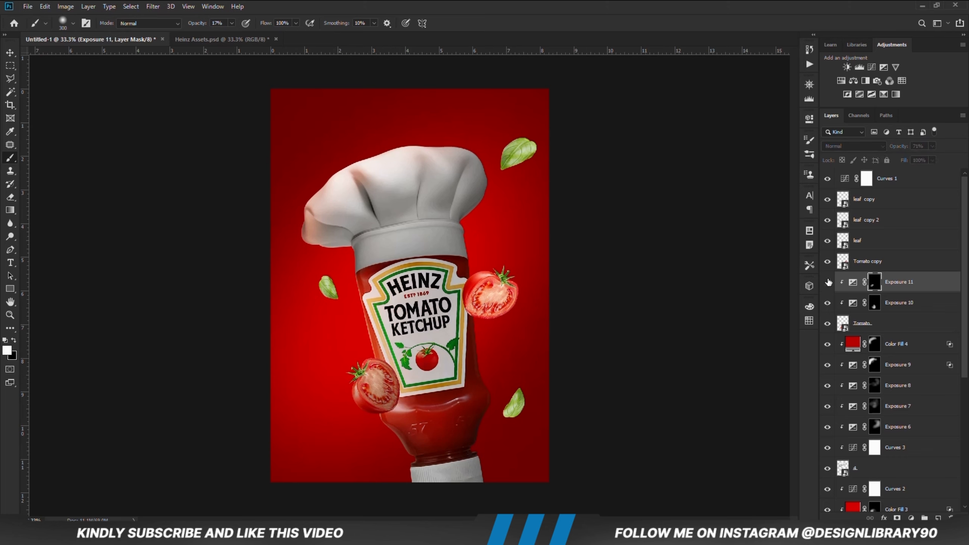
{"action": "left_click", "coordinate": [828, 282]}
Add an Exposure adjustment clipped to the right-hand tomato half and set its exposure to -3.83
{"action": "key", "text": "v"}
{"action": "left_click", "coordinate": [218, 186]}
{"action": "left_click", "coordinate": [512, 304]}
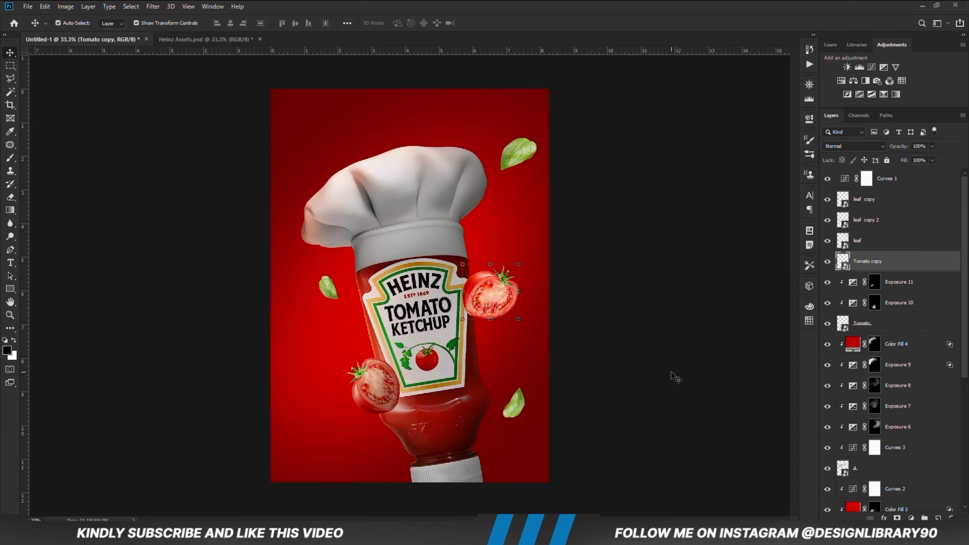
{"action": "left_click", "coordinate": [911, 517]}
{"action": "left_click", "coordinate": [901, 395]}
{"action": "key", "text": "ctrl+alt+g"}
{"action": "left_click_drag", "start_coordinate": [729, 175], "coordinate": [696, 174]}
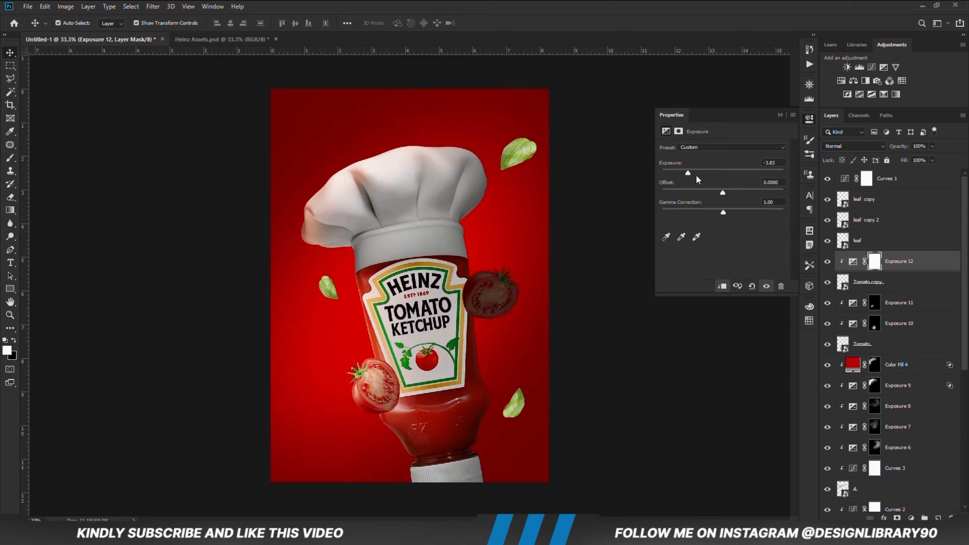
{"action": "left_click", "coordinate": [780, 115]}
Invert the Exposure 12 mask and paint shadow over the right tomato's lower part at 17% opacity, refining it at 6%
{"action": "key", "text": "ctrl+i"}
{"action": "key", "text": "b"}
{"action": "mouse_move", "coordinate": [496, 334]}
{"action": "left_mouse_down"}
{"action": "mouse_move", "coordinate": [465, 319]}
{"action": "mouse_move", "coordinate": [492, 309]}
{"action": "left_mouse_up"}
{"action": "key", "text": "x"}
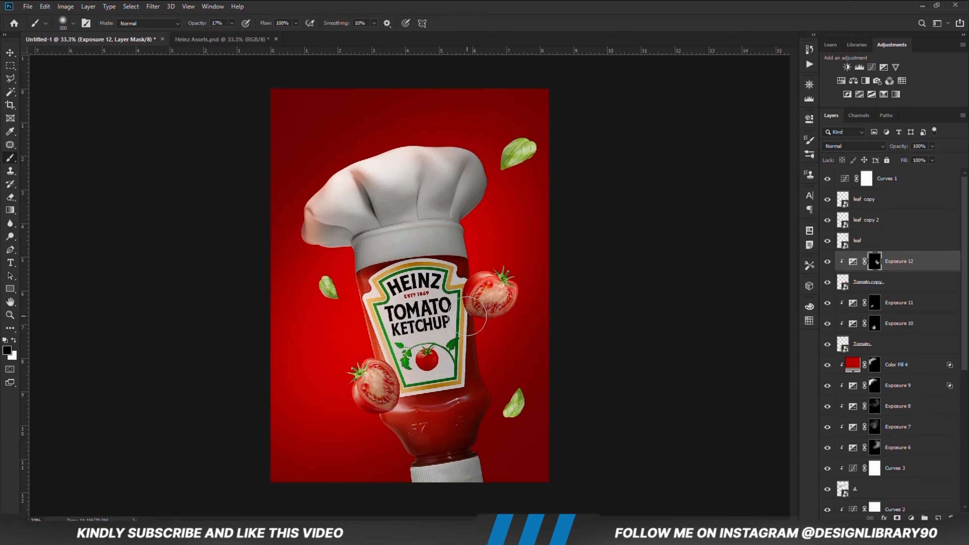
{"action": "key", "text": "x"}
{"action": "key", "text": "0"}
{"action": "key", "text": "6"}
{"action": "key", "text": "x"}
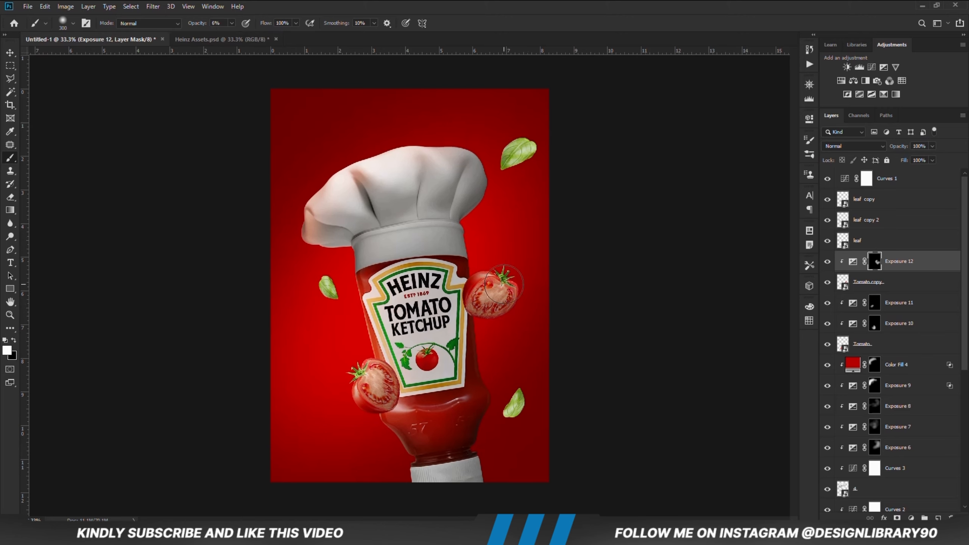
Add an Exposure adjustment clipped to the Heinz bottle layer and lower its exposure to darken the bottle
{"action": "key", "text": "v"}
{"action": "left_click", "coordinate": [484, 407]}
{"action": "scroll", "coordinate": [926, 420], "scroll_direction": "down", "scroll_amount": 6}
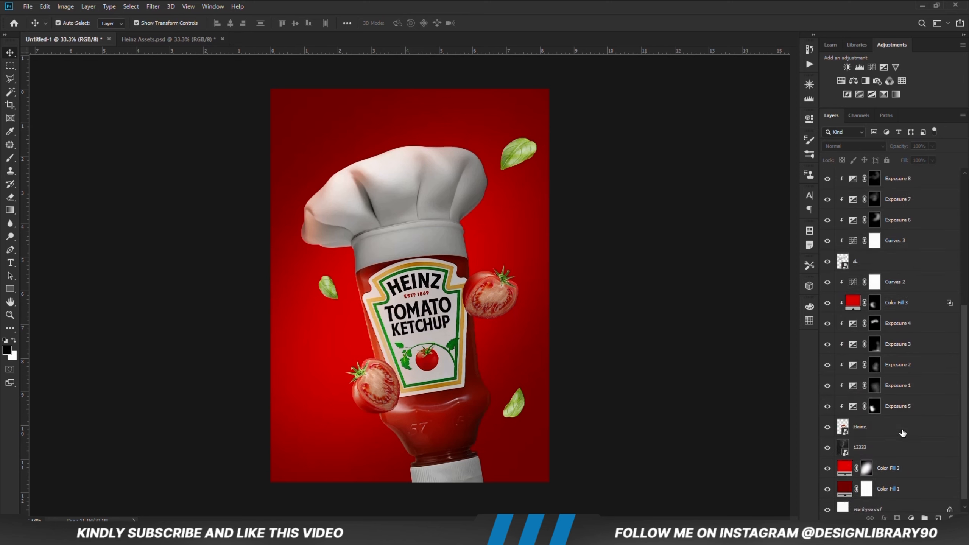
{"action": "left_click", "coordinate": [869, 431]}
{"action": "left_click", "coordinate": [911, 518]}
{"action": "left_click", "coordinate": [900, 401]}
{"action": "left_click", "coordinate": [722, 286]}
{"action": "left_click_drag", "start_coordinate": [722, 174], "coordinate": [690, 174]}
{"action": "left_click", "coordinate": [782, 115]}
Invert the Exposure 13 mask, paint the lower-left tomato's shadow on the bottle at up to 76% opacity, and trim it with black at 26%
{"action": "key", "text": "ctrl+i"}
{"action": "key", "text": "b"}
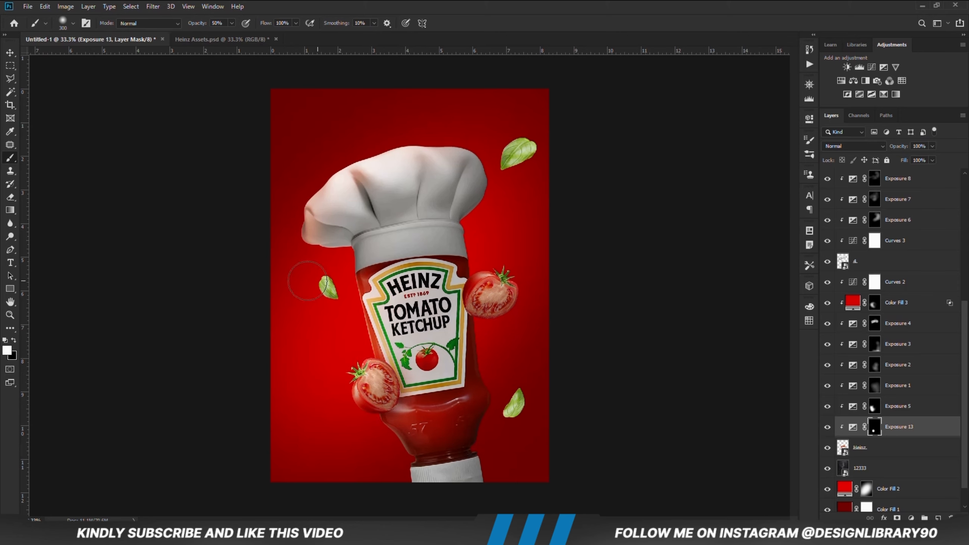
{"action": "key", "text": "7"}
{"action": "key", "text": "6"}
{"action": "left_click_drag", "start_coordinate": [375, 379], "coordinate": [383, 387]}
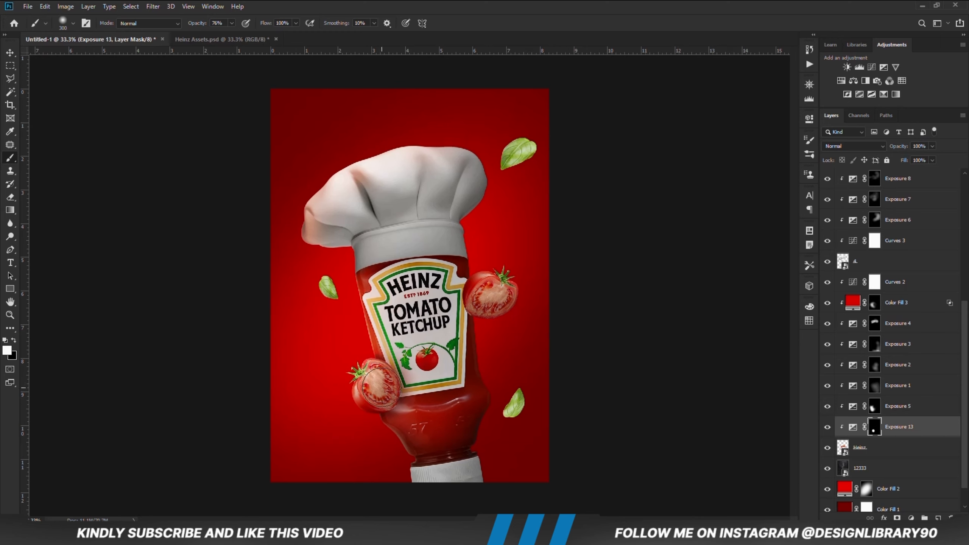
{"action": "key", "text": "x"}
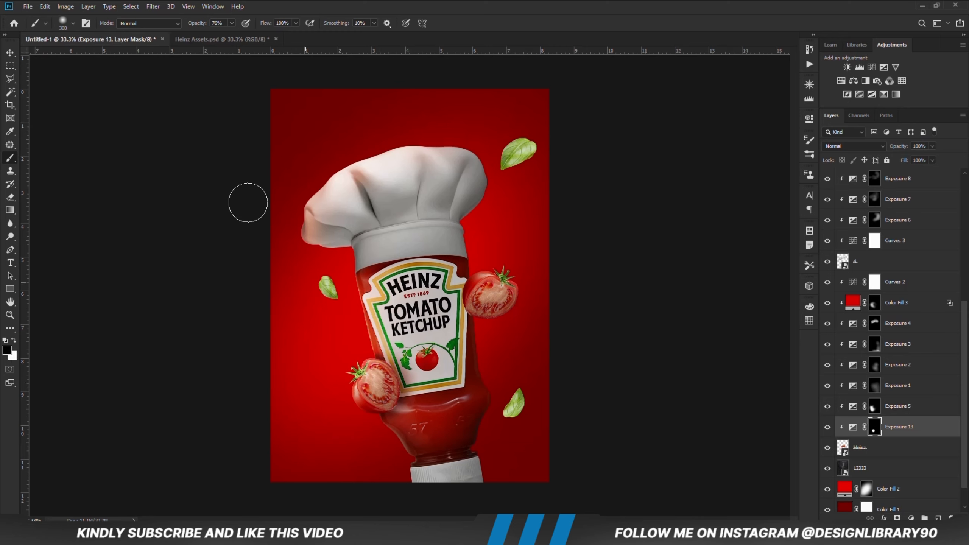
{"action": "left_click_drag", "start_coordinate": [406, 427], "coordinate": [384, 343]}
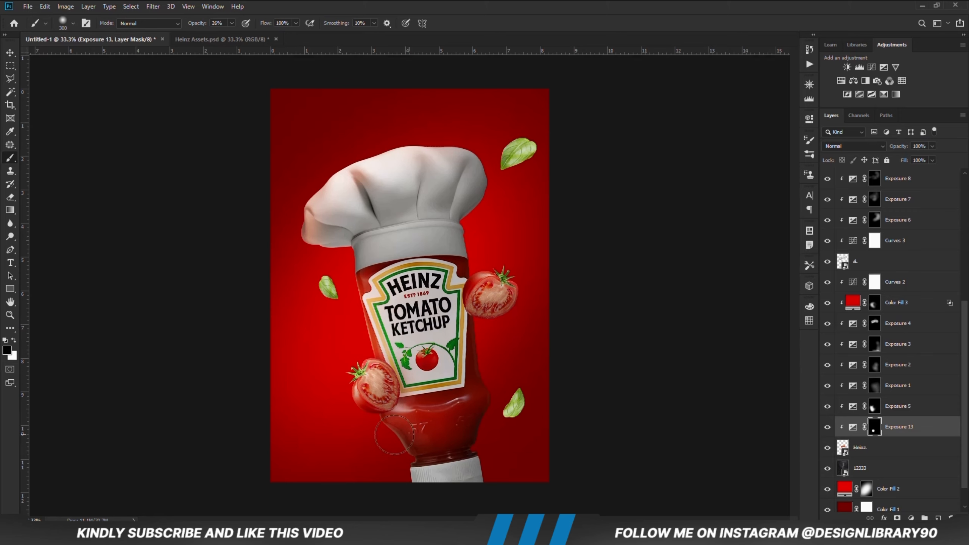
{"action": "key", "text": "x"}
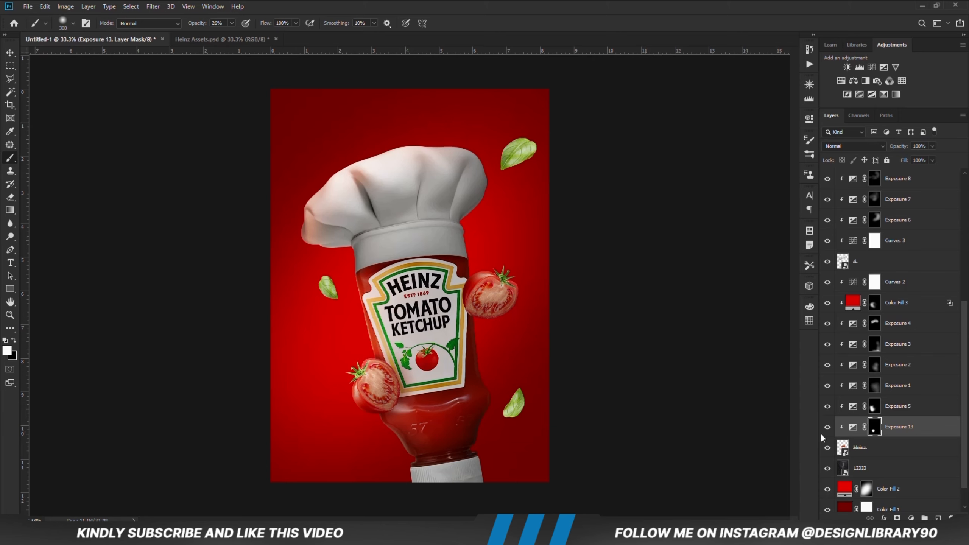
{"action": "key", "text": "x"}
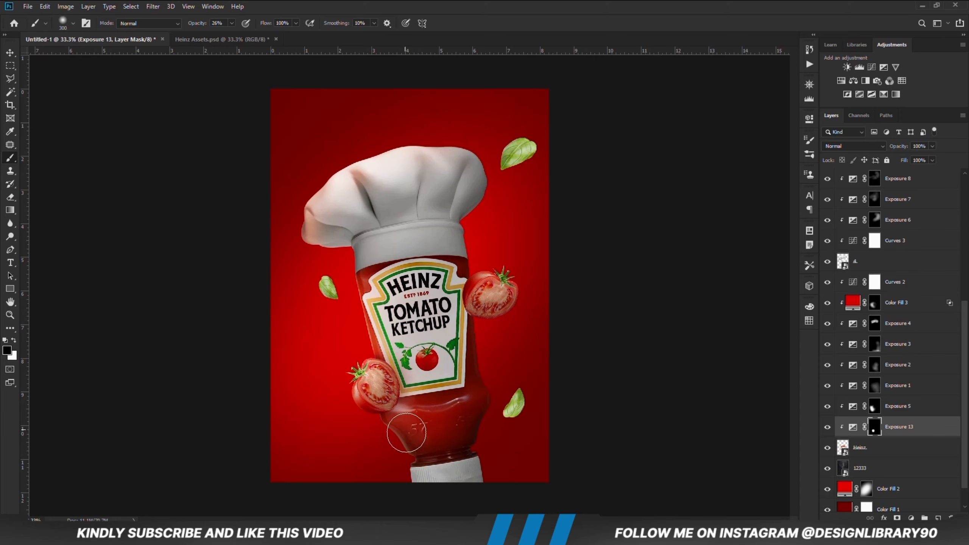
Move Exposure 13 above Color Fill 3 and paint the right tomato's shadow onto the bottle in its mask at 26% opacity
{"action": "left_click_drag", "start_coordinate": [891, 431], "coordinate": [891, 296]}
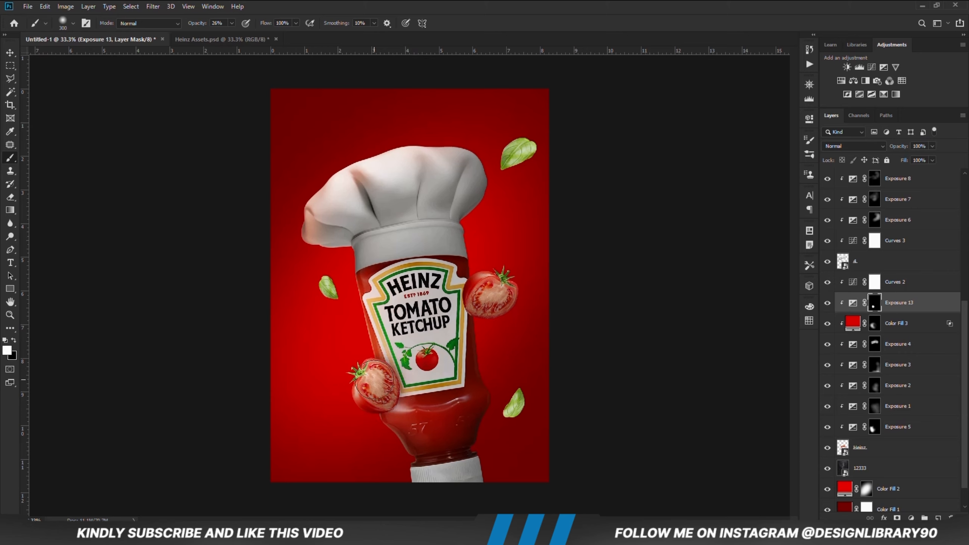
{"action": "key", "text": "x"}
{"action": "key", "text": "v"}
{"action": "key", "text": "b"}
{"action": "key", "text": "x"}
{"action": "left_click_drag", "start_coordinate": [480, 291], "coordinate": [491, 309]}
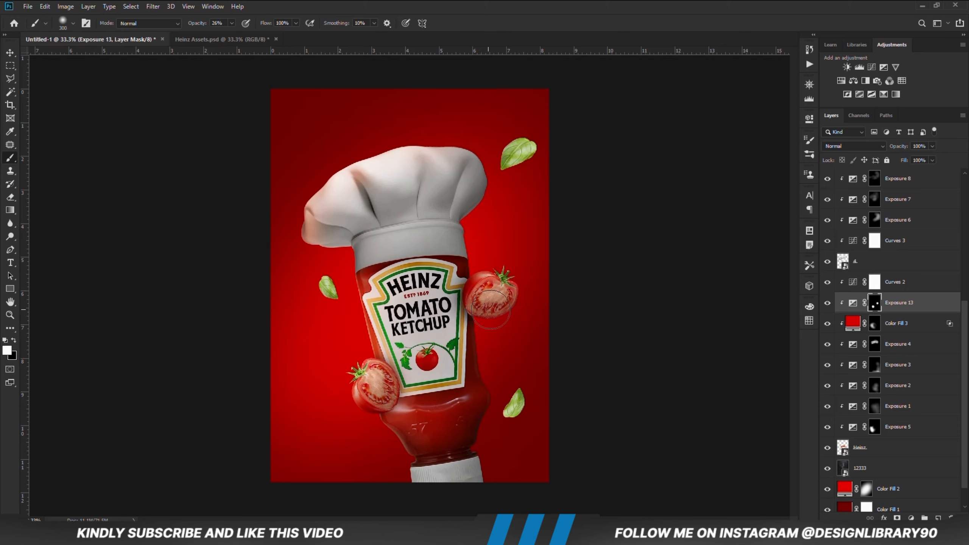
{"action": "key", "text": "x"}
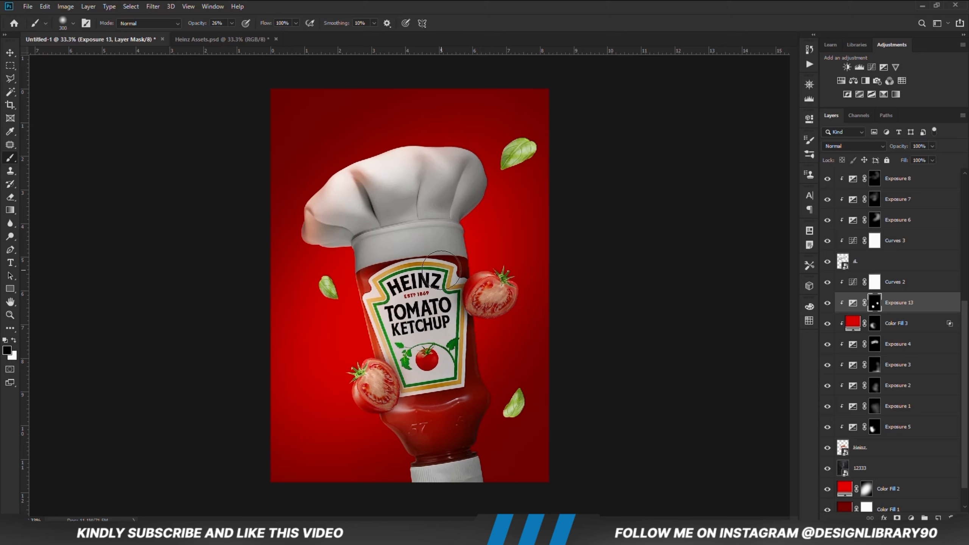
Add an Exposure adjustment clipped to the upper-right basil leaf and lower its exposure
{"action": "key", "text": "v"}
{"action": "left_click", "coordinate": [519, 153]}
{"action": "left_click", "coordinate": [911, 518]}
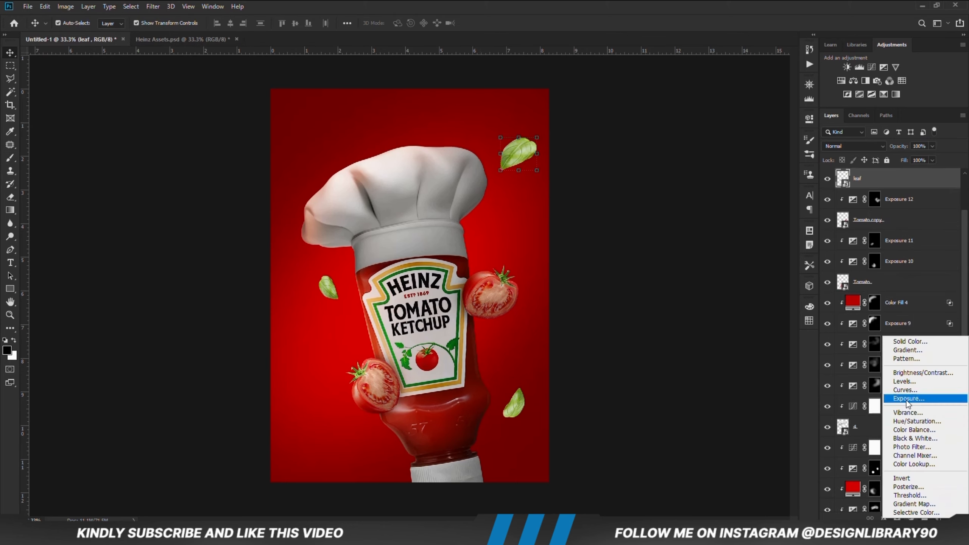
{"action": "left_click", "coordinate": [908, 398]}
{"action": "left_click_drag", "start_coordinate": [712, 176], "coordinate": [697, 175]}
Invert the Exposure 14 mask and paint shadow along the upper-right leaf's lower right edge at 29% brush opacity
{"action": "key", "text": "ctrl+i"}
{"action": "key", "text": "b"}
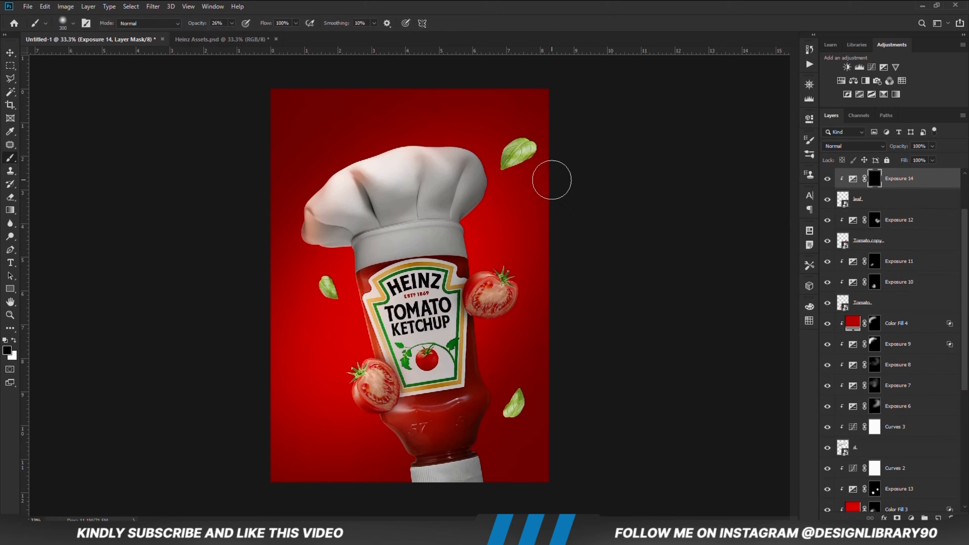
{"action": "left_click", "coordinate": [232, 24]}
{"action": "left_click_drag", "start_coordinate": [229, 37], "coordinate": [231, 37]}
{"action": "left_click", "coordinate": [372, 4]}
{"action": "mouse_move", "coordinate": [501, 204]}
{"action": "left_mouse_down"}
{"action": "mouse_move", "coordinate": [541, 141]}
{"action": "mouse_move", "coordinate": [549, 186]}
{"action": "left_mouse_up"}
{"action": "left_click", "coordinate": [511, 134]}
Add another clipped Exposure to the upper-right leaf, paint its effect onto the leaf's left side through an inverted mask, and reduce the layer opacity
{"action": "left_click", "coordinate": [911, 518]}
{"action": "left_click", "coordinate": [909, 398]}
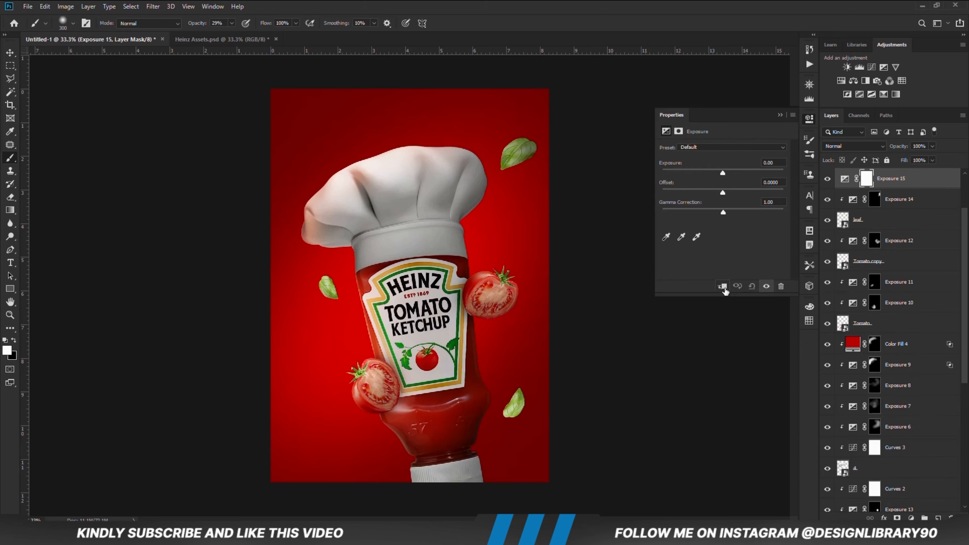
{"action": "left_click_drag", "start_coordinate": [684, 148], "coordinate": [697, 148]}
{"action": "key", "text": "ctrl+i"}
{"action": "left_click_drag", "start_coordinate": [490, 172], "coordinate": [491, 148]}
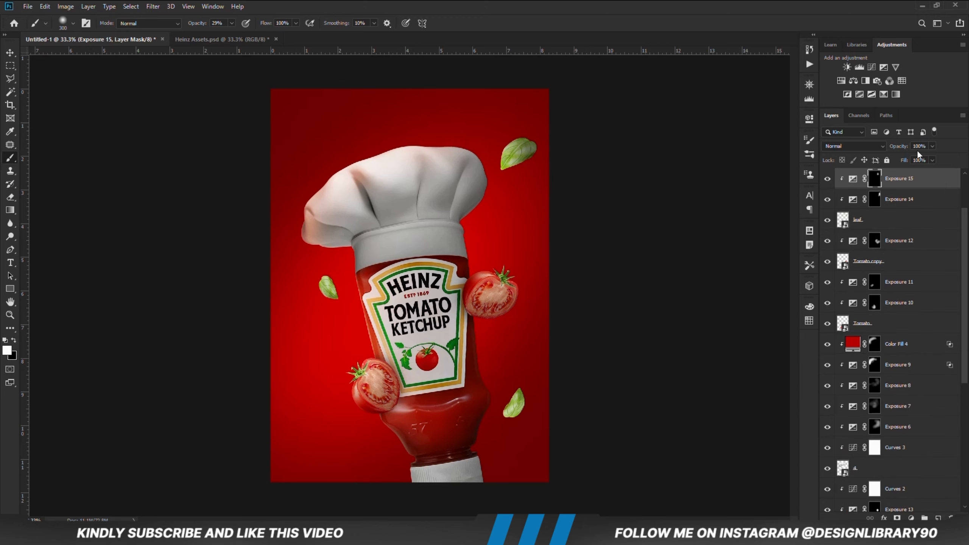
{"action": "left_click", "coordinate": [932, 146]}
{"action": "left_click_drag", "start_coordinate": [933, 157], "coordinate": [920, 158]}
Add an Exposure adjustment clipped to the small basil leaf left of the bottle and lower its exposure
{"action": "left_click", "coordinate": [10, 53]}
{"action": "left_click", "coordinate": [115, 227]}
{"action": "left_click", "coordinate": [329, 287]}
{"action": "left_click", "coordinate": [911, 518]}
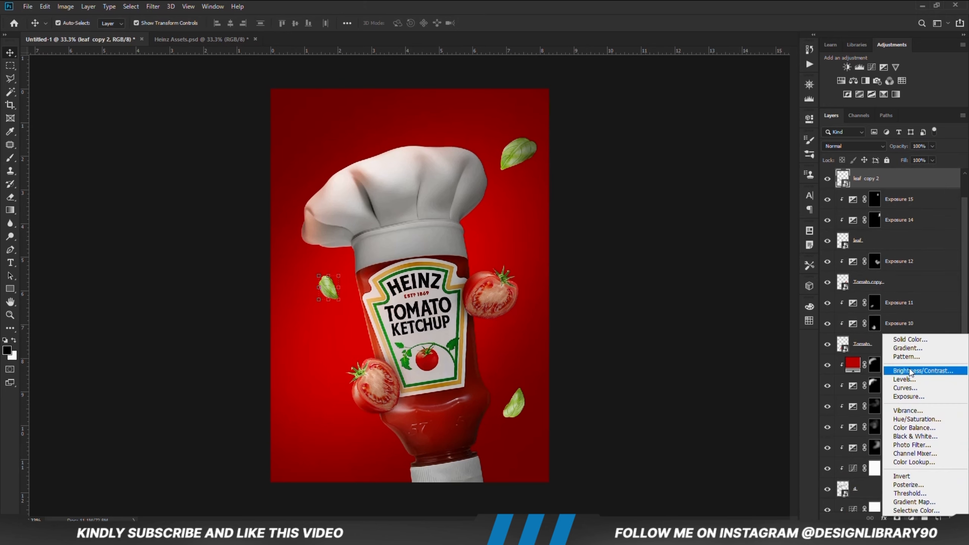
{"action": "left_click", "coordinate": [909, 398]}
{"action": "left_click", "coordinate": [723, 287]}
{"action": "left_click_drag", "start_coordinate": [723, 173], "coordinate": [704, 174]}
{"action": "left_click", "coordinate": [780, 115]}
Invert the Exposure 16 mask and paint shadow on the left leaf's upper right side at 29% brush opacity
{"action": "key", "text": "ctrl+i"}
{"action": "key", "text": "b"}
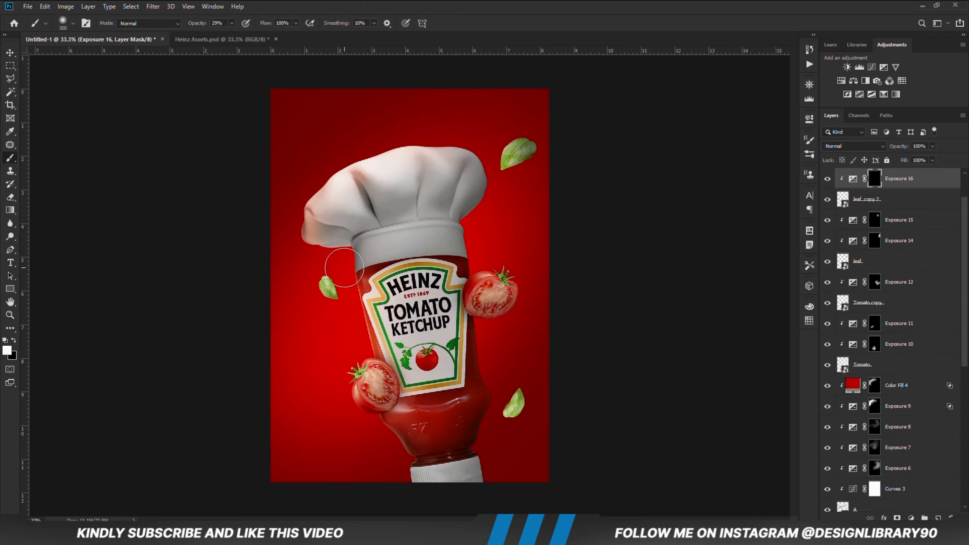
{"action": "left_click", "coordinate": [344, 266]}
Add a brightening Exposure adjustment clipped to the left leaf, invert its mask, and paint a highlight on the leaf's lower left side
{"action": "left_click", "coordinate": [911, 518]}
{"action": "left_click", "coordinate": [908, 399]}
{"action": "left_click", "coordinate": [722, 286]}
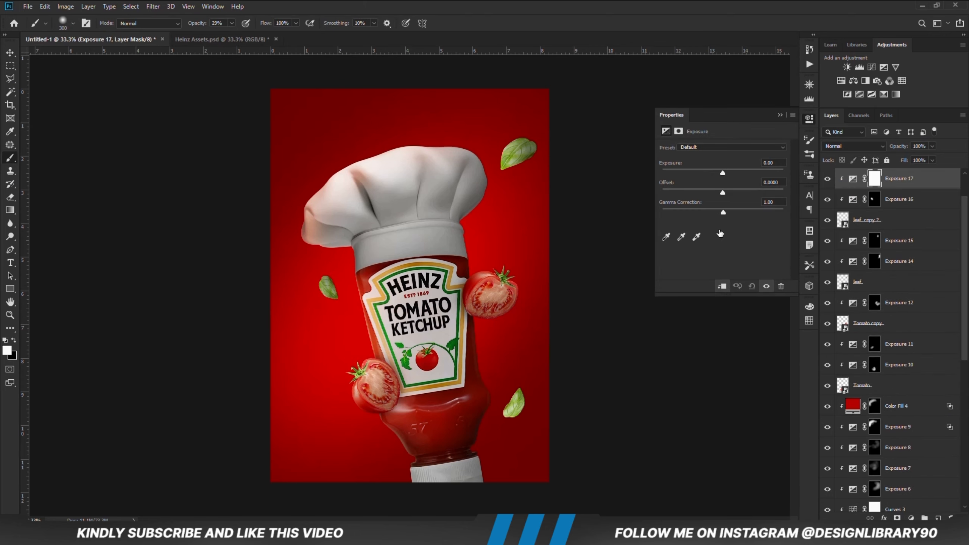
{"action": "left_click_drag", "start_coordinate": [722, 174], "coordinate": [748, 174]}
{"action": "left_click", "coordinate": [780, 115]}
{"action": "key", "text": "ctrl+i"}
{"action": "left_click", "coordinate": [313, 303]}
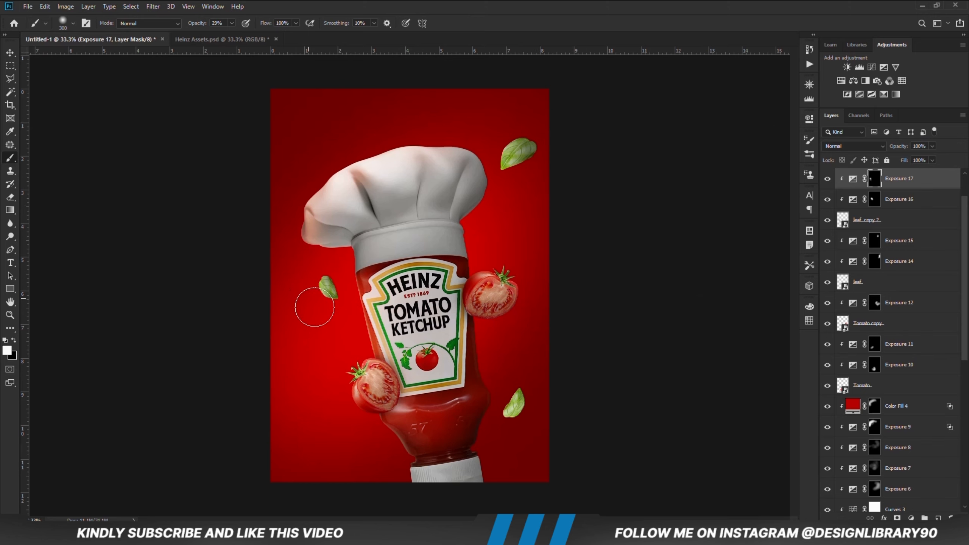
Add an Exposure adjustment clipped to the lower-right basil leaf and lower its exposure
{"action": "key", "text": "v"}
{"action": "left_click", "coordinate": [515, 403]}
{"action": "left_click", "coordinate": [911, 518]}
{"action": "left_click", "coordinate": [909, 399]}
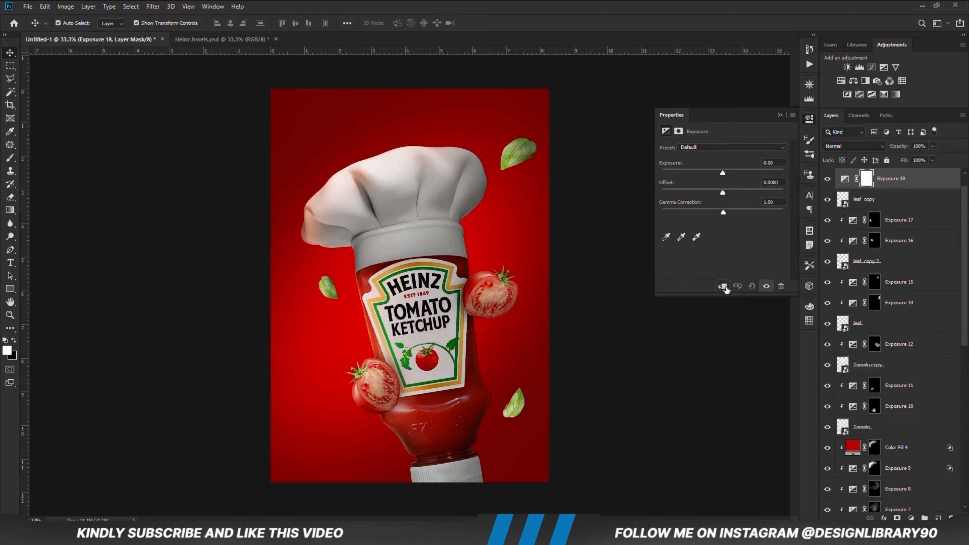
{"action": "left_click", "coordinate": [722, 286]}
{"action": "left_click_drag", "start_coordinate": [723, 173], "coordinate": [692, 174]}
{"action": "left_click", "coordinate": [780, 115]}
Invert the Exposure 18 mask and paint shadow along the lower-right leaf's lower right side at 29% brush opacity
{"action": "key", "text": "ctrl+i"}
{"action": "key", "text": "b"}
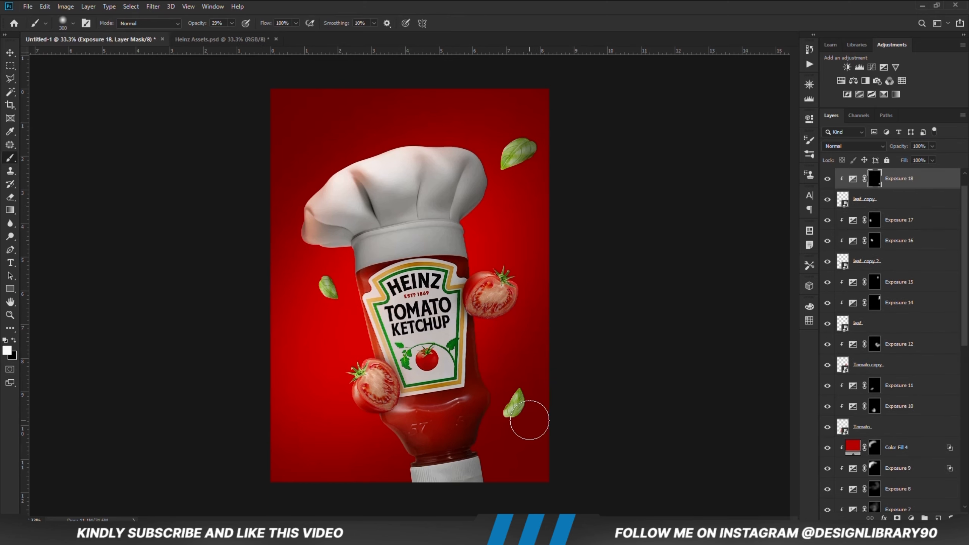
{"action": "left_click_drag", "start_coordinate": [514, 398], "coordinate": [536, 422]}
{"action": "key", "text": "v"}
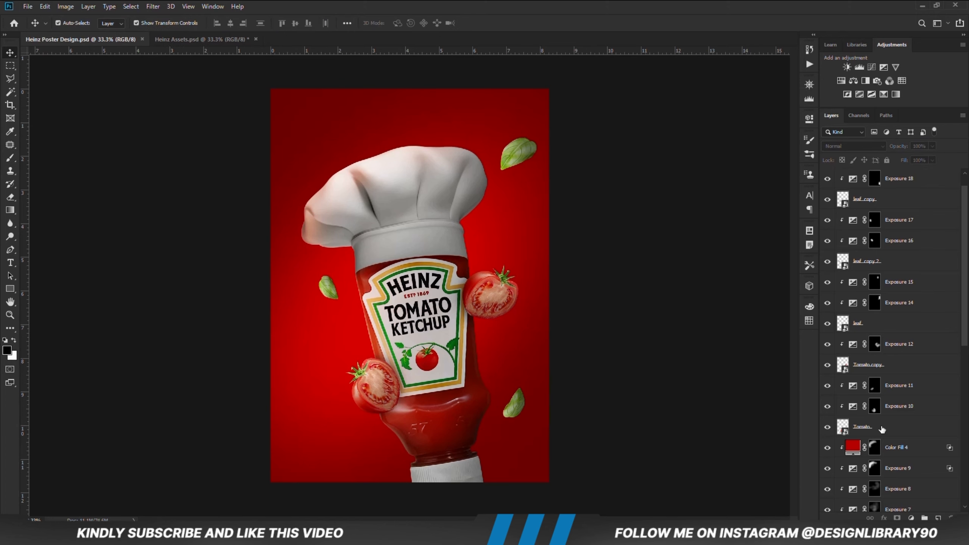
Add a darkening Exposure adjustment above Curves 1 for the whole poster and invert its mask
{"action": "left_click", "coordinate": [911, 518]}
{"action": "left_click", "coordinate": [909, 399]}
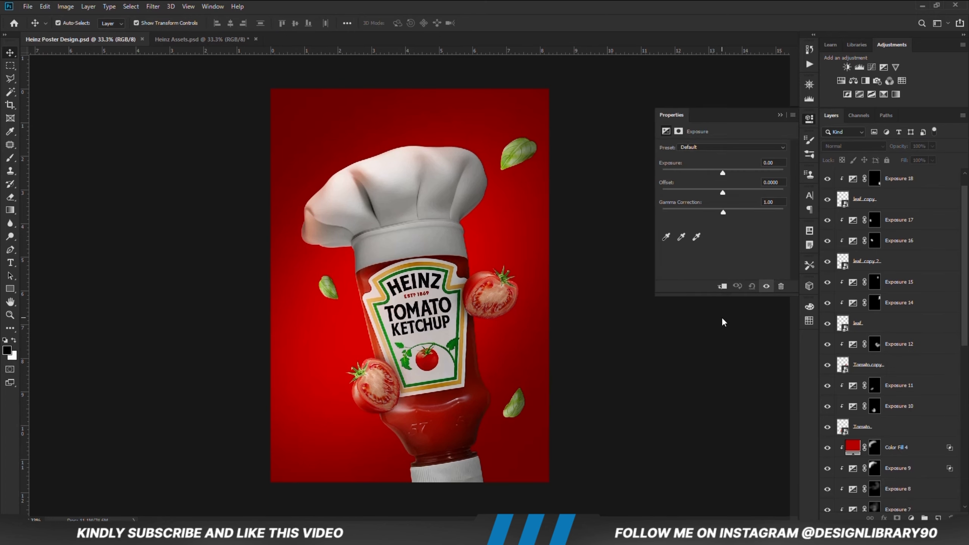
{"action": "left_click", "coordinate": [780, 115]}
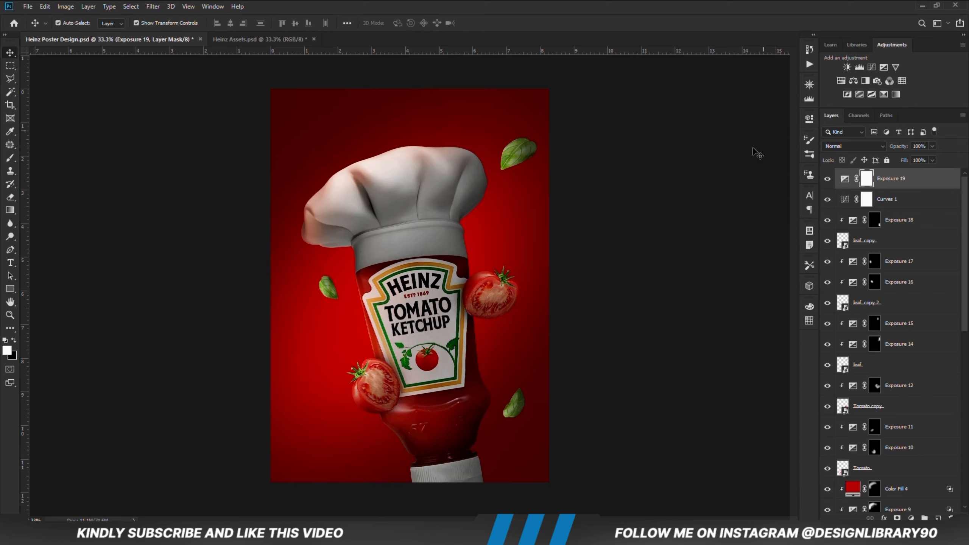
{"action": "key", "text": "ctrl+i"}
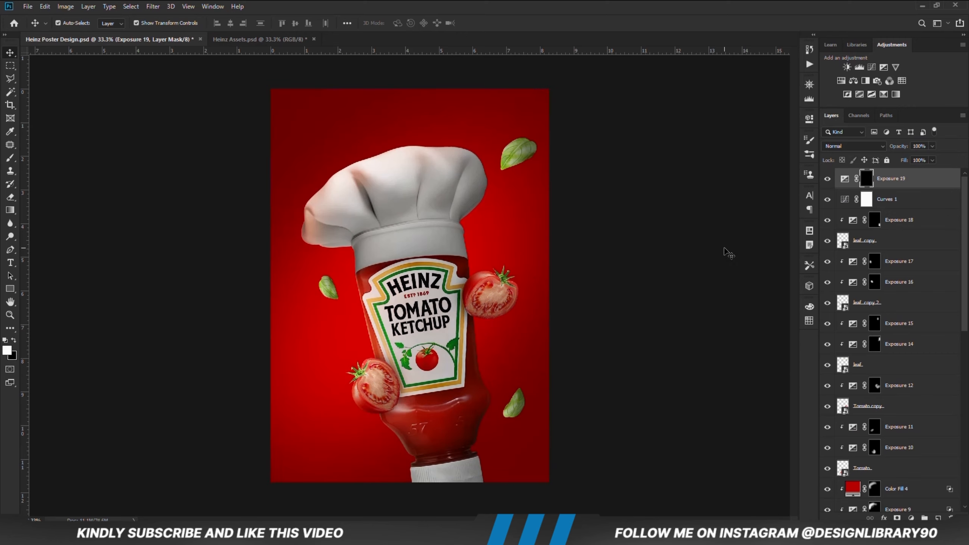
Enlarge the brush to 1300 px and try a shadow stroke at the poster's upper right on the Exposure 19 mask at 77% opacity
{"action": "right_click", "coordinate": [11, 157]}
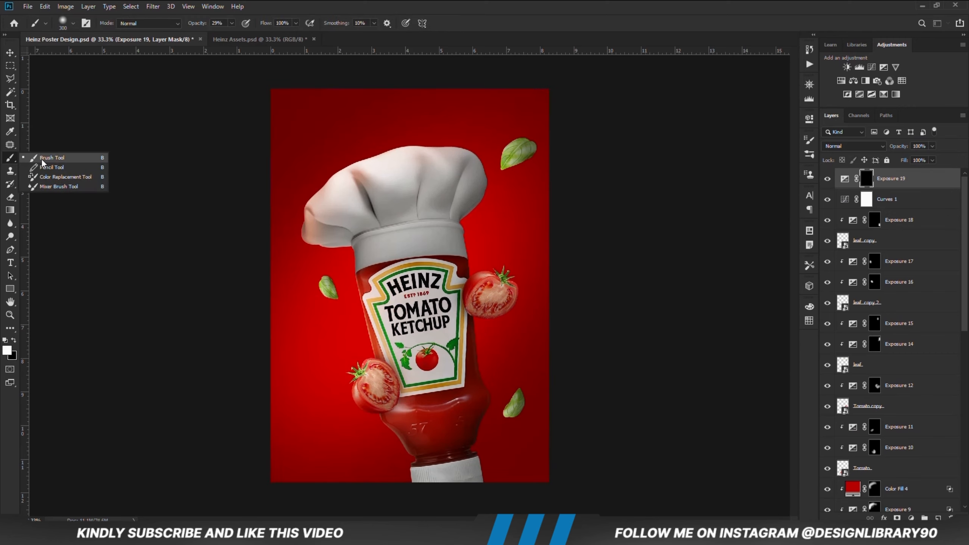
{"action": "left_click", "coordinate": [50, 157]}
{"action": "left_click_drag", "start_coordinate": [230, 24], "coordinate": [247, 40]}
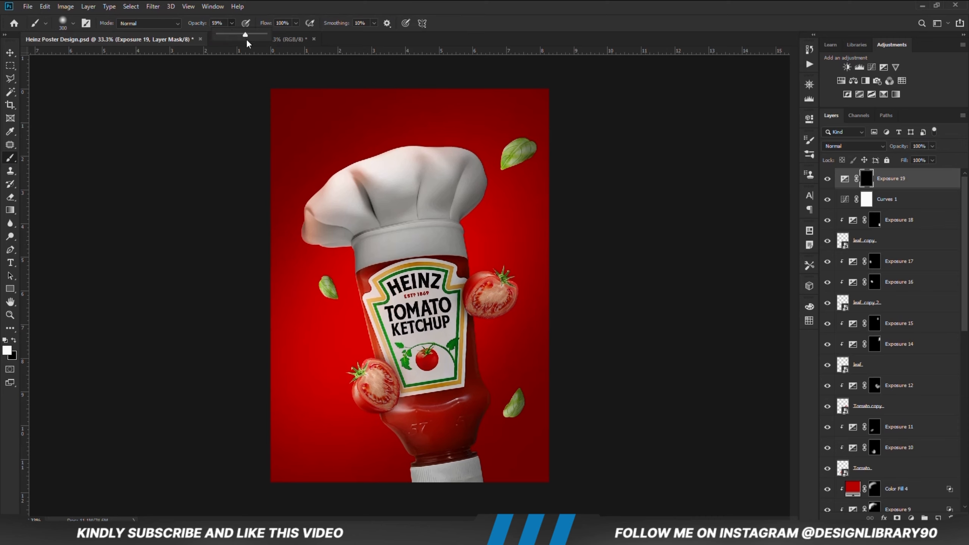
{"action": "left_click", "coordinate": [298, 11]}
{"action": "key", "text": "bracketright"}
{"action": "key", "text": "bracketright"}
{"action": "key", "text": "bracketright"}
{"action": "key", "text": "bracketright"}
{"action": "key", "text": "bracketright"}
{"action": "key", "text": "bracketright"}
{"action": "key", "text": "bracketright"}
{"action": "key", "text": "bracketright"}
{"action": "key", "text": "bracketright"}
{"action": "key", "text": "bracketright"}
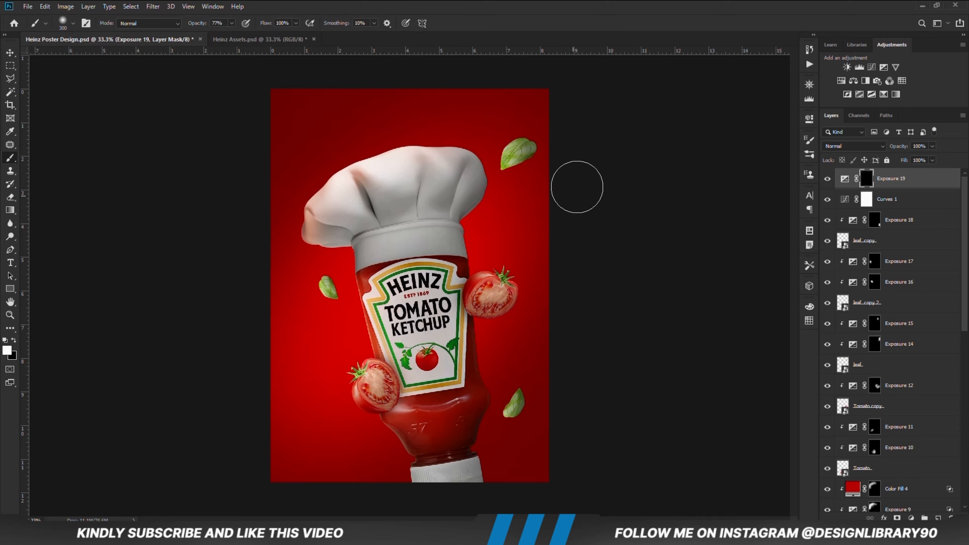
{"action": "left_click", "coordinate": [559, 213]}
{"action": "scroll", "coordinate": [558, 213], "scroll_direction": "down", "scroll_amount": 2, "text": "alt"}
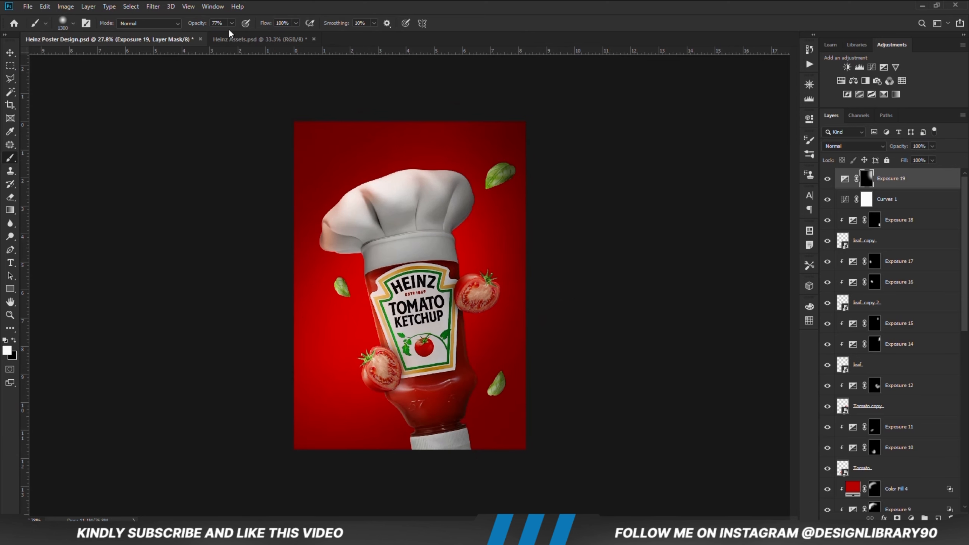
Paint shadow along the poster's lower and right edges on the Exposure 19 mask at 35% brush opacity and set the layer opacity to 77%
{"action": "left_click_drag", "start_coordinate": [215, 35], "coordinate": [212, 35]}
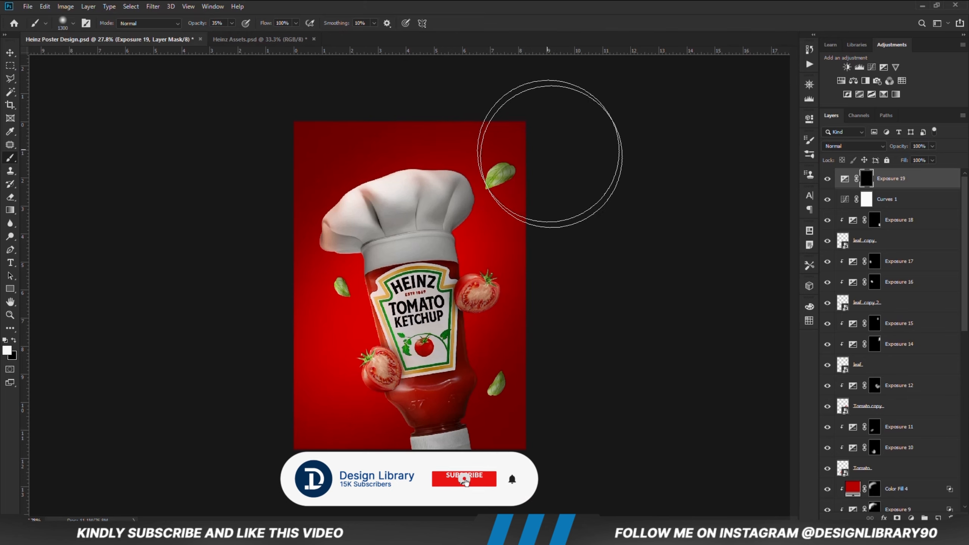
{"action": "mouse_move", "coordinate": [356, 466]}
{"action": "left_mouse_down"}
{"action": "mouse_move", "coordinate": [433, 450]}
{"action": "mouse_move", "coordinate": [353, 454]}
{"action": "mouse_move", "coordinate": [486, 442]}
{"action": "mouse_move", "coordinate": [558, 244]}
{"action": "left_mouse_up"}
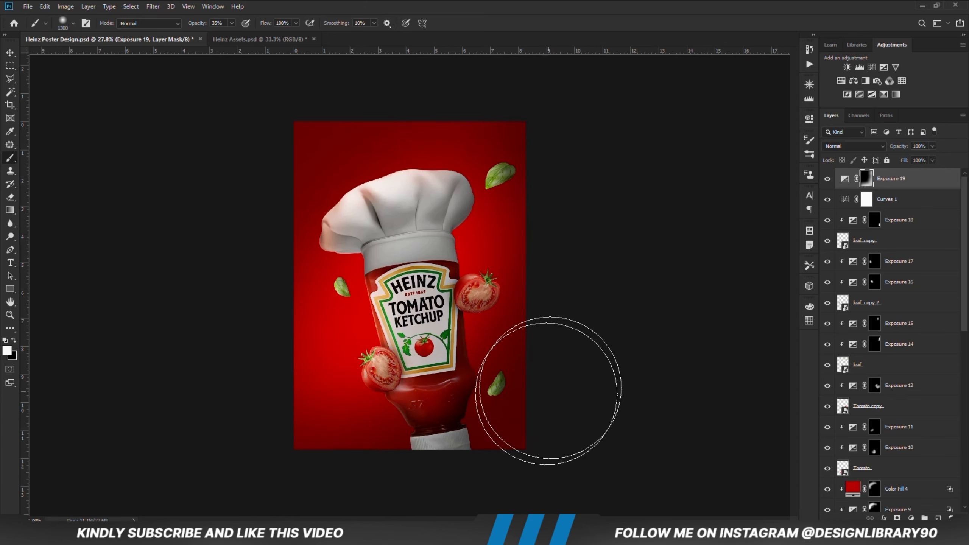
{"action": "left_click", "coordinate": [10, 52]}
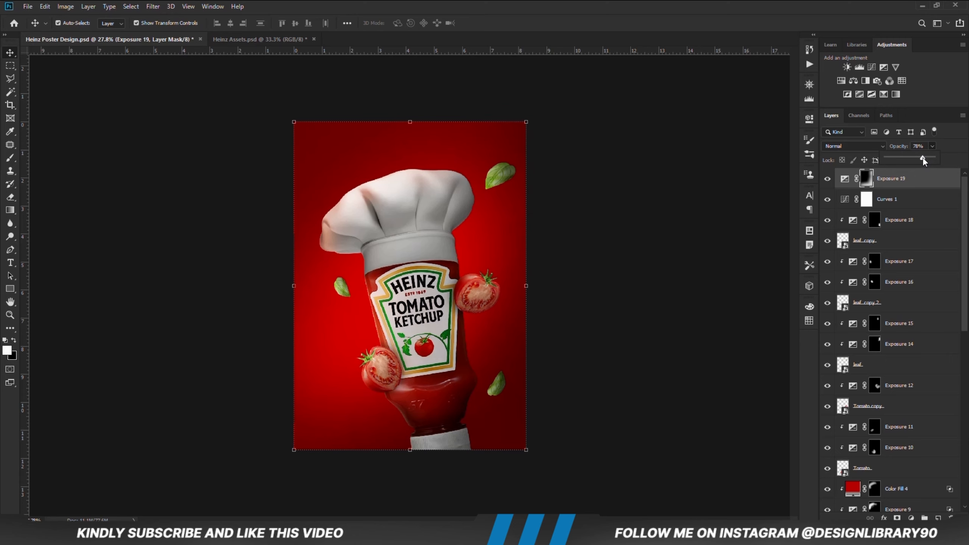
{"action": "left_click", "coordinate": [621, 369]}
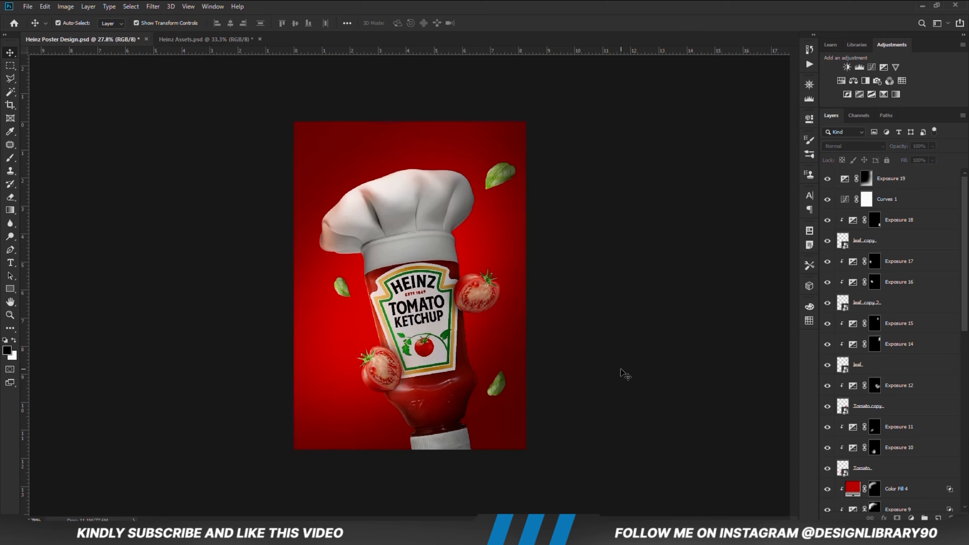
Add an Exposure adjustment above Exposure 19 for the whole poster, raise its exposure, and invert its mask
{"action": "left_click", "coordinate": [911, 518]}
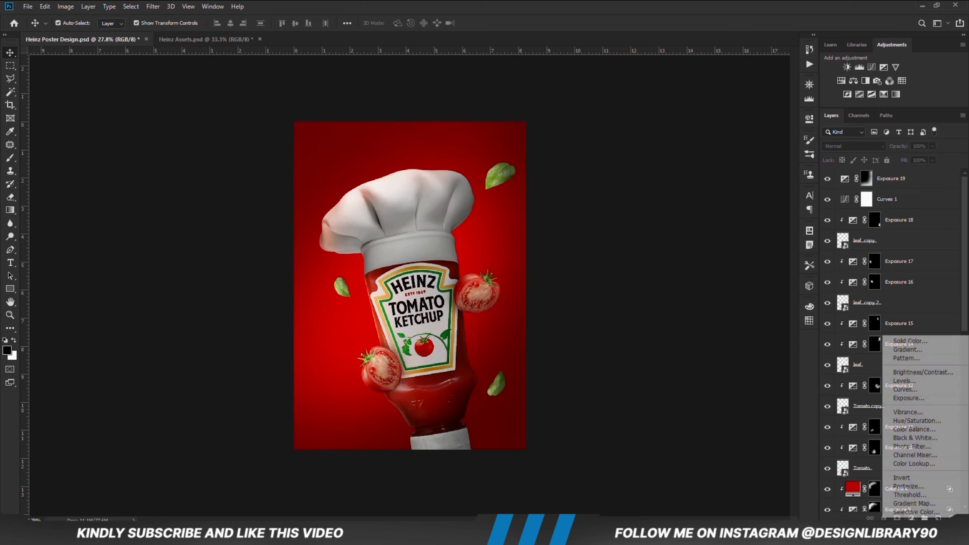
{"action": "left_click", "coordinate": [904, 398]}
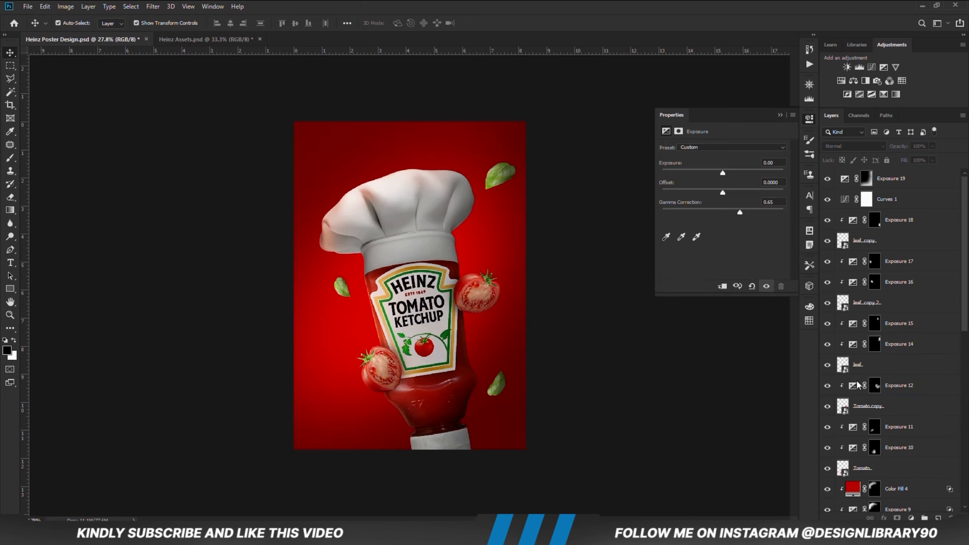
{"action": "left_click", "coordinate": [753, 169]}
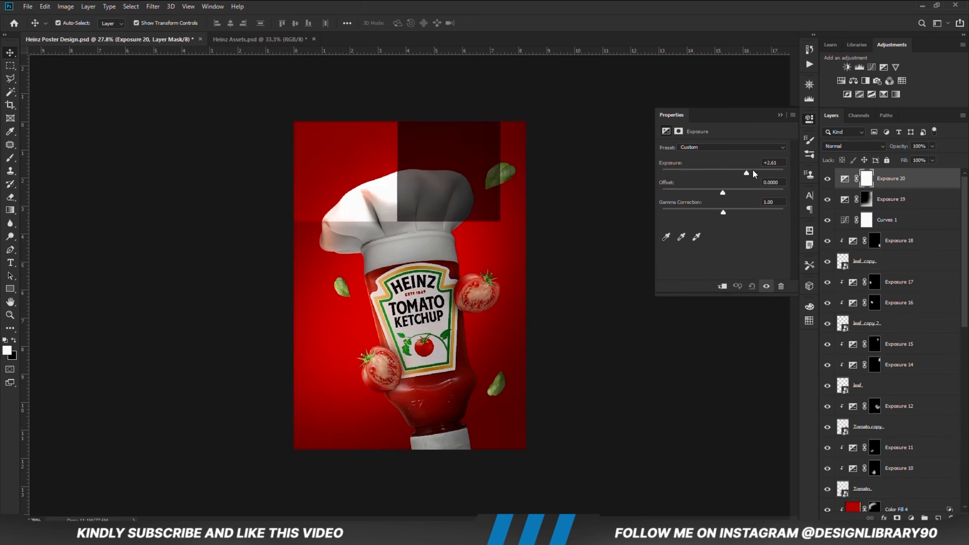
{"action": "left_click", "coordinate": [779, 115]}
{"action": "key", "text": "ctrl+i"}
Paint light over the poster's upper left side on the Exposure 20 mask at 75% brush opacity and set the layer opacity to 53%
{"action": "key", "text": "b"}
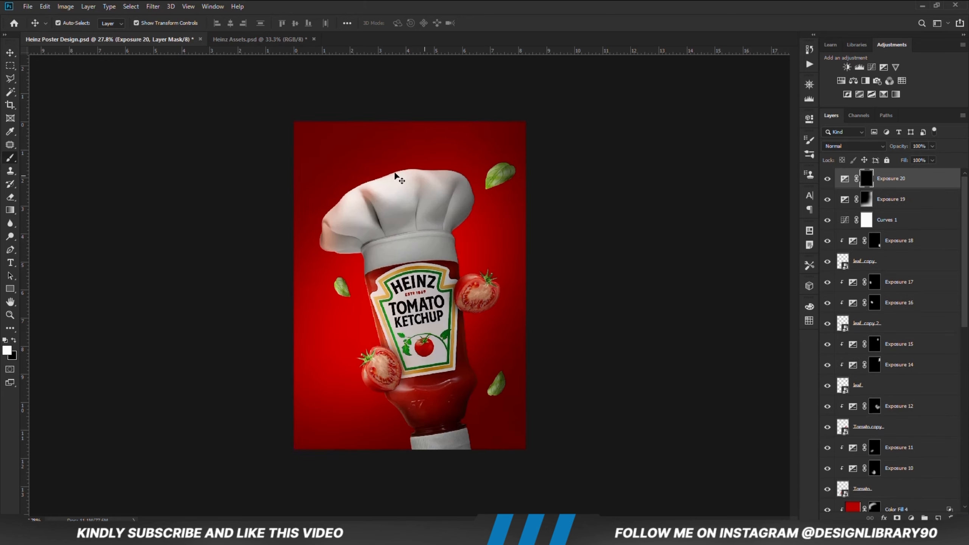
{"action": "left_click", "coordinate": [232, 23]}
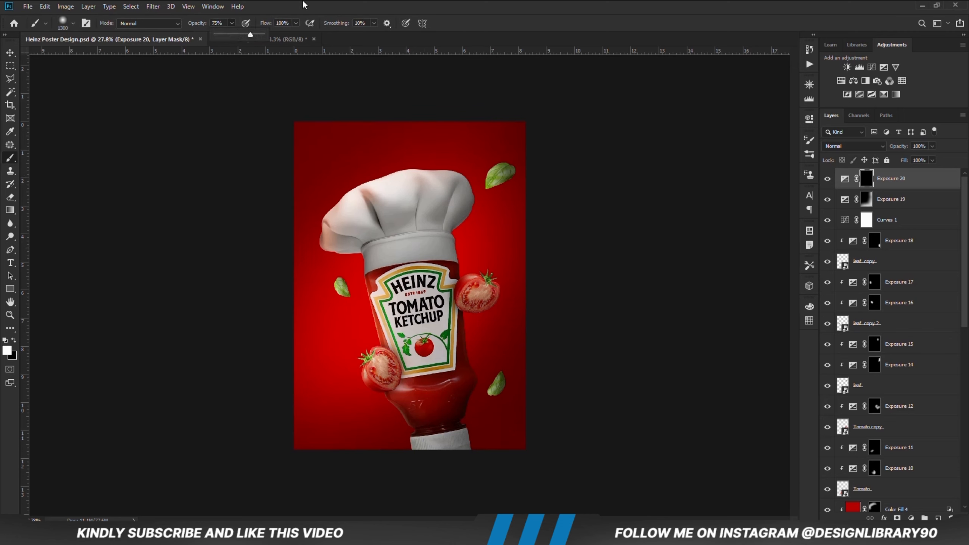
{"action": "mouse_move", "coordinate": [288, 184]}
{"action": "left_mouse_down"}
{"action": "mouse_move", "coordinate": [342, 176]}
{"action": "mouse_move", "coordinate": [281, 292]}
{"action": "mouse_move", "coordinate": [244, 310]}
{"action": "left_mouse_up"}
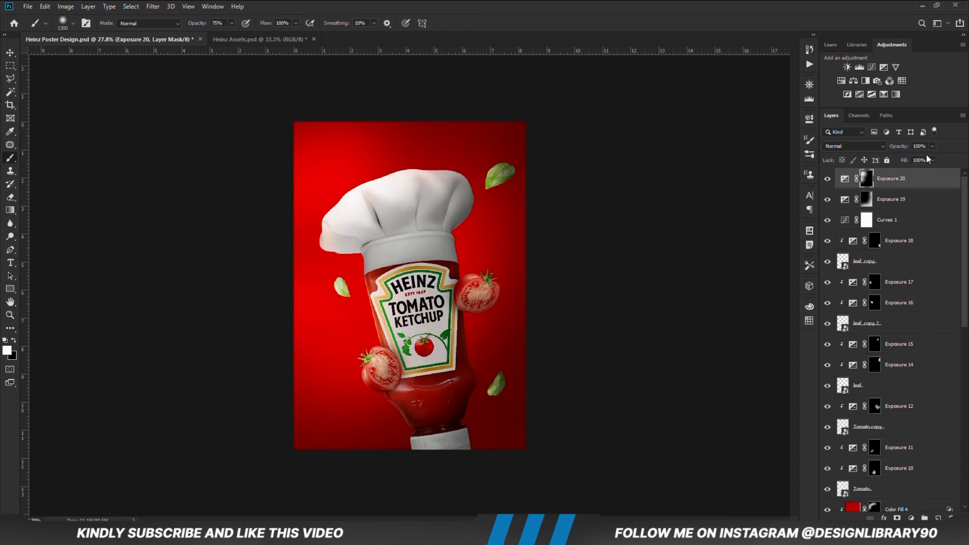
{"action": "left_click", "coordinate": [914, 158]}
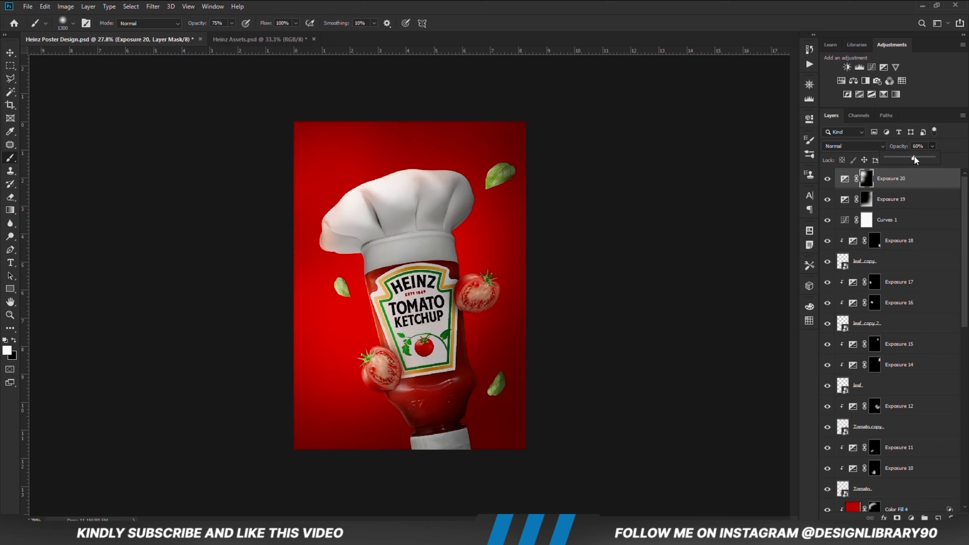
{"action": "left_click", "coordinate": [10, 53]}
{"action": "left_click", "coordinate": [172, 227]}
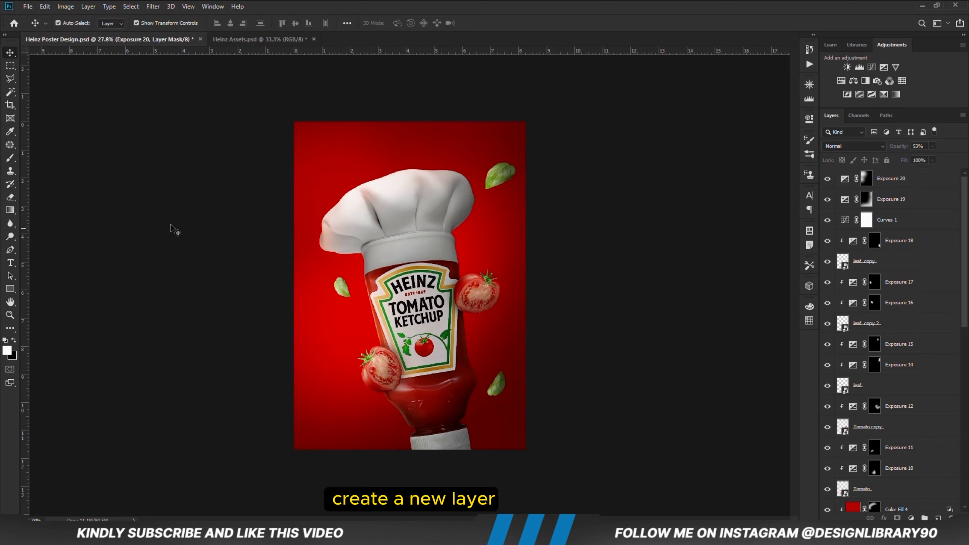
Create a new top layer and paint one soft white glow at the poster's upper left edge with a 2400 px brush at 100% opacity
{"action": "left_click", "coordinate": [938, 518]}
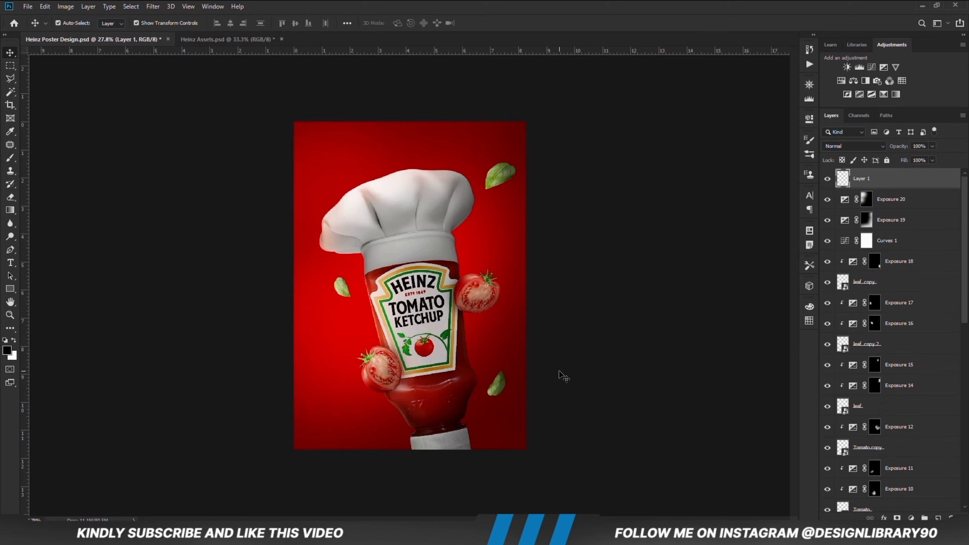
{"action": "key", "text": "b"}
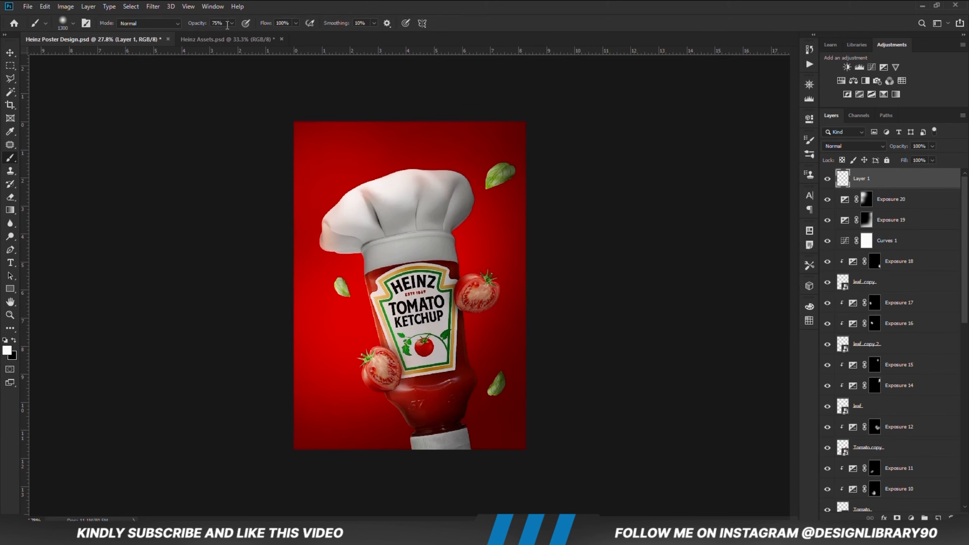
{"action": "left_click", "coordinate": [232, 24]}
{"action": "left_click", "coordinate": [243, 36]}
{"action": "left_click", "coordinate": [292, 3]}
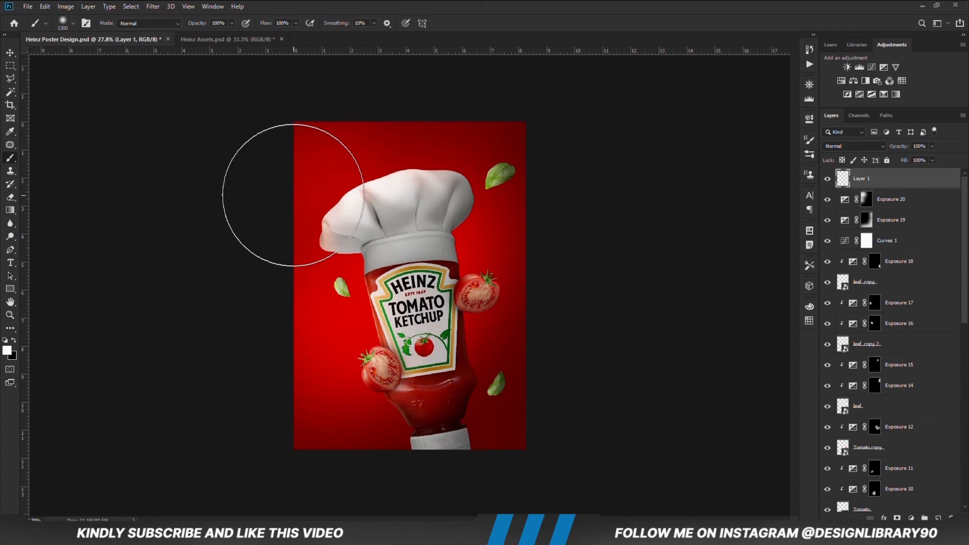
{"action": "key", "text": "bracketright"}
{"action": "key", "text": "bracketright"}
{"action": "key", "text": "bracketright"}
{"action": "key", "text": "bracketright"}
{"action": "key", "text": "bracketright"}
{"action": "key", "text": "bracketright"}
{"action": "key", "text": "bracketright"}
{"action": "key", "text": "bracketright"}
{"action": "key", "text": "bracketright"}
{"action": "key", "text": "bracketright"}
{"action": "key", "text": "bracketright"}
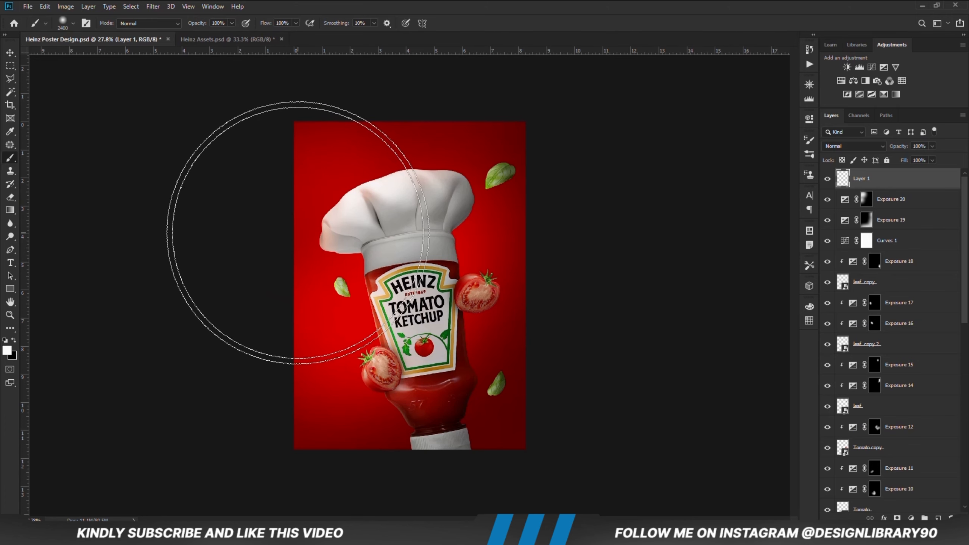
{"action": "left_click", "coordinate": [298, 233]}
Scale the white glow layer to 103.75% and shift it slightly to the left
{"action": "key", "text": "v"}
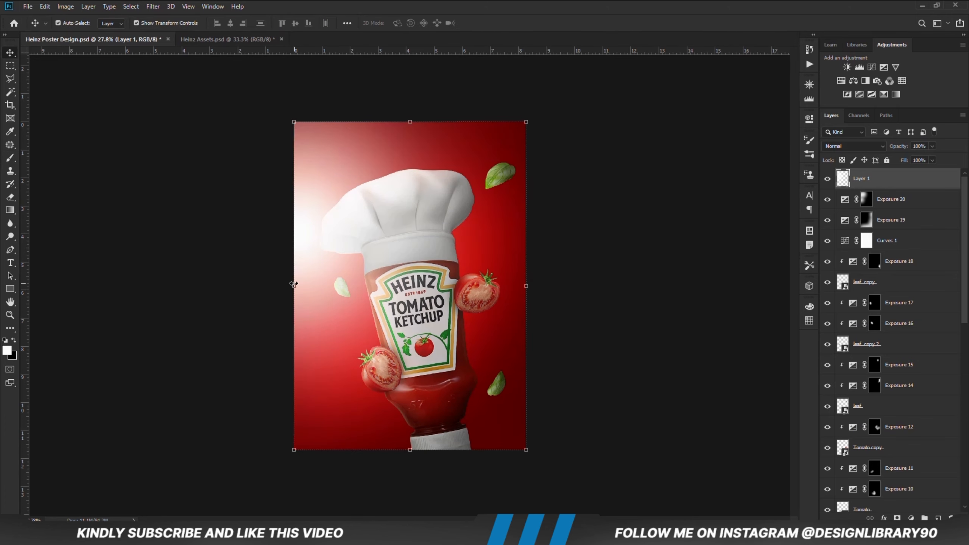
{"action": "left_click_drag", "start_coordinate": [293, 284], "coordinate": [323, 276]}
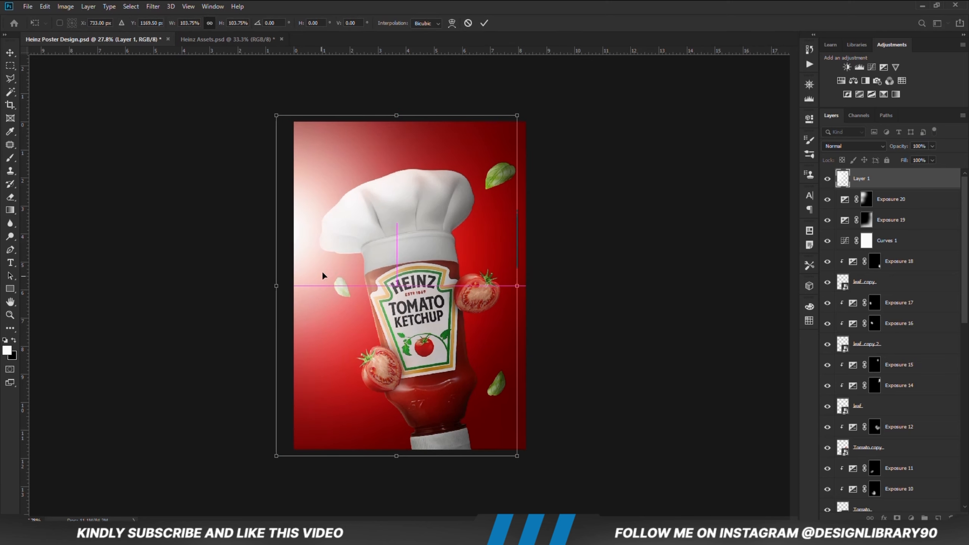
{"action": "left_click", "coordinate": [484, 24]}
Set the white glow layer's blend mode to Soft Light and lower its opacity to about 70%
{"action": "left_click", "coordinate": [867, 147]}
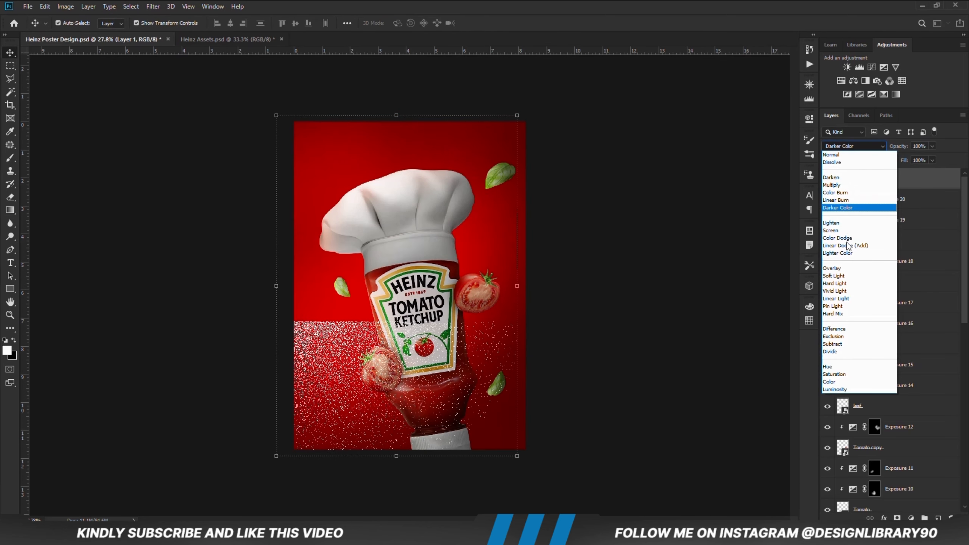
{"action": "left_click", "coordinate": [846, 275]}
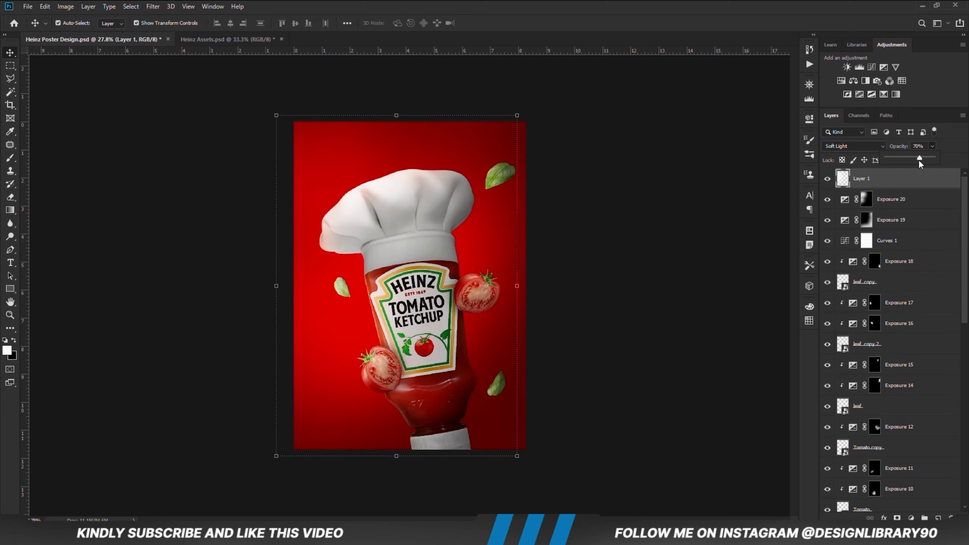
{"action": "left_click", "coordinate": [647, 335]}
{"action": "key", "text": "ctrl+minus"}
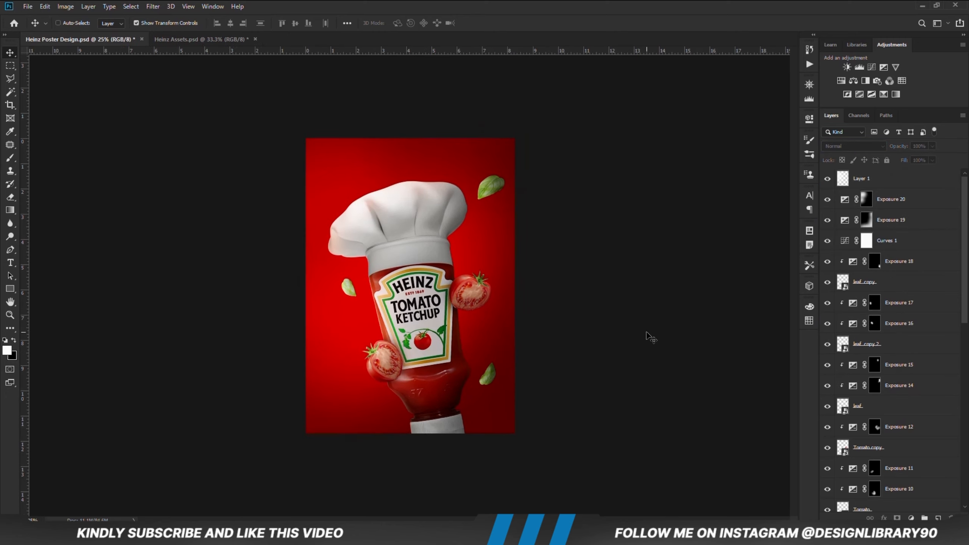
{"action": "key", "text": "ctrl+plus"}
Duplicate the Heinz bottle layer
{"action": "left_click", "coordinate": [867, 220]}
{"action": "scroll", "coordinate": [910, 366], "scroll_direction": "down", "scroll_amount": 8}
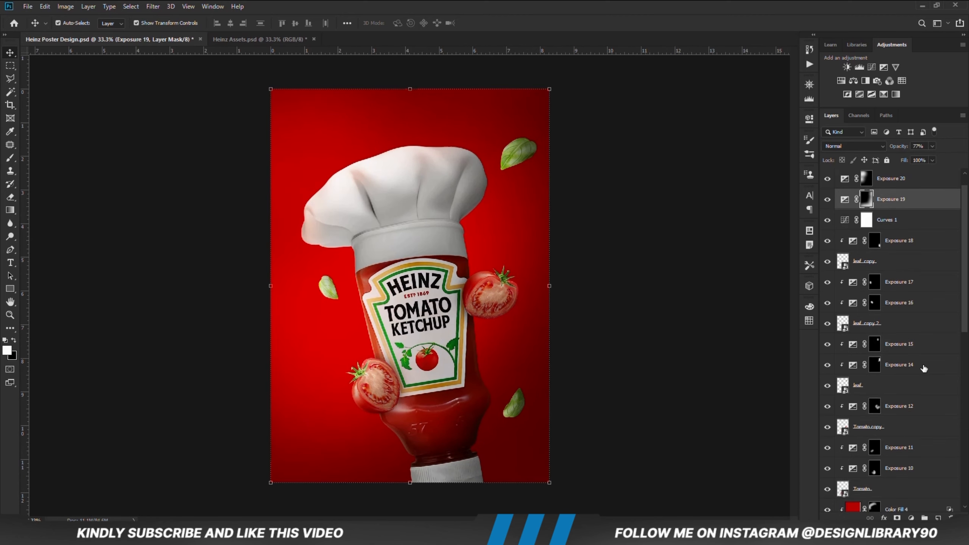
{"action": "scroll", "coordinate": [910, 388], "scroll_direction": "down", "scroll_amount": 3}
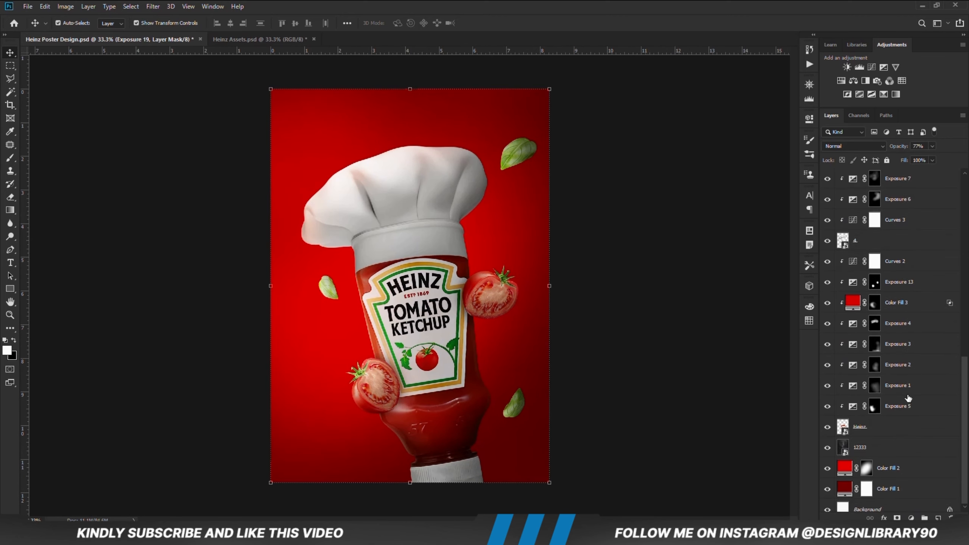
{"action": "left_click", "coordinate": [870, 426]}
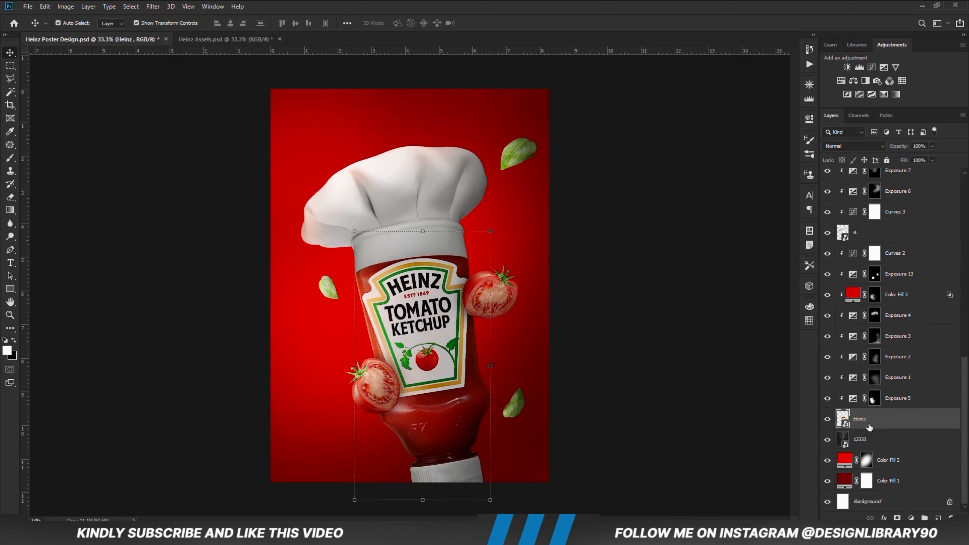
{"action": "left_click", "coordinate": [827, 419]}
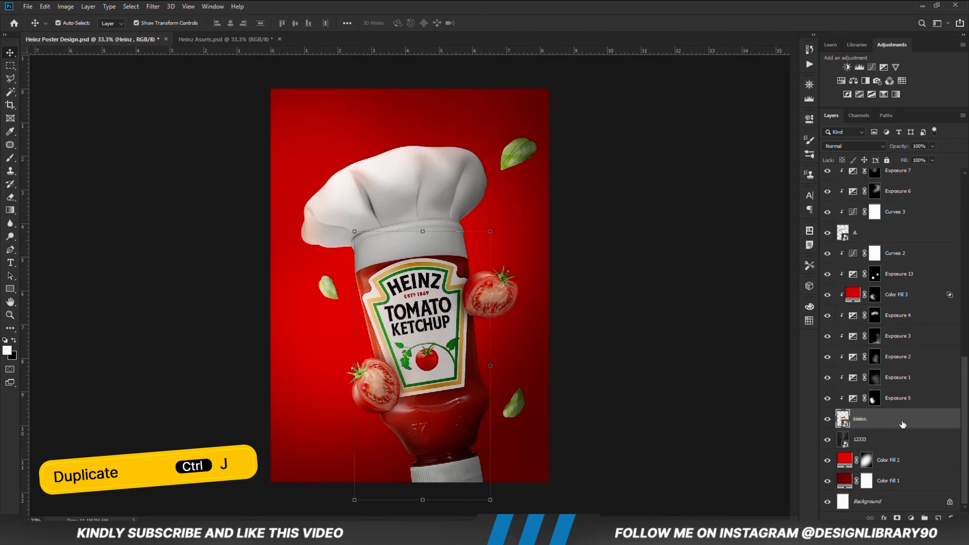
{"action": "key", "text": "ctrl+j"}
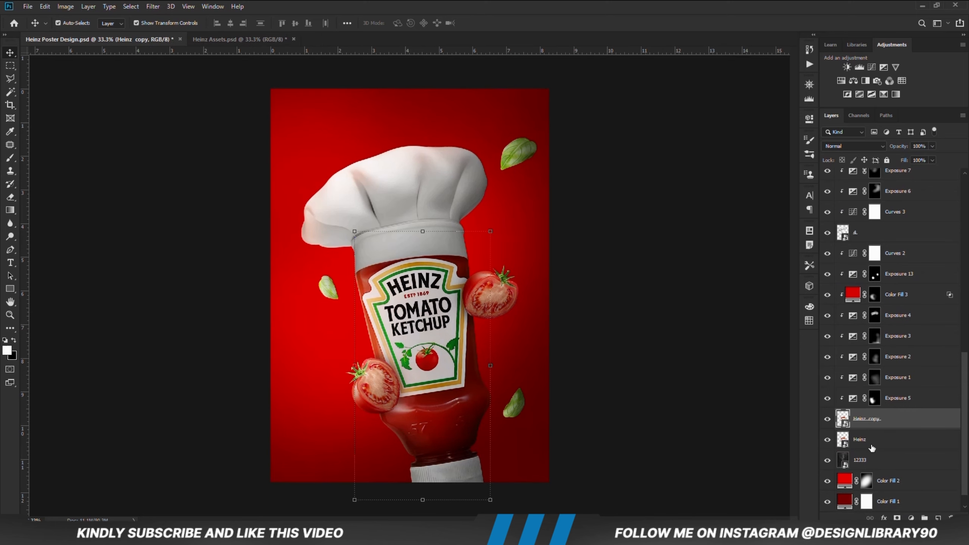
Add an Exposure adjustment clipped to the original Heinz layer beneath the copy and lower its exposure until the bottle turns black
{"action": "left_click", "coordinate": [872, 448]}
{"action": "left_click", "coordinate": [912, 518]}
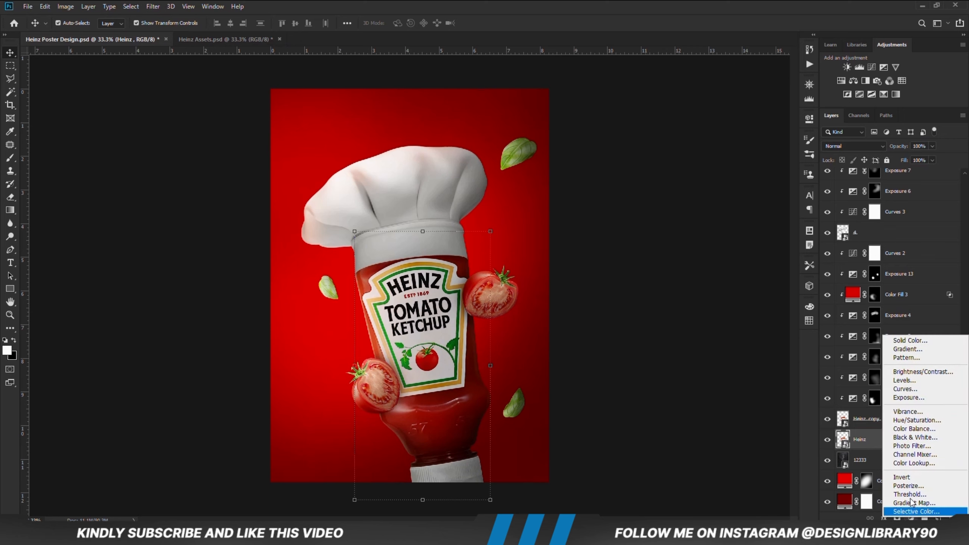
{"action": "left_click", "coordinate": [907, 398]}
{"action": "left_click", "coordinate": [723, 286]}
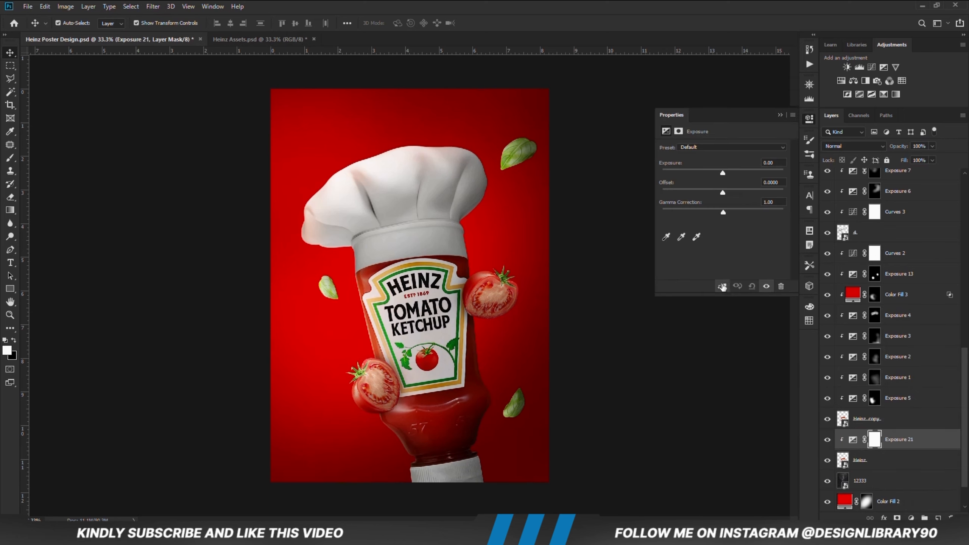
{"action": "left_click_drag", "start_coordinate": [704, 173], "coordinate": [656, 175]}
{"action": "left_click", "coordinate": [781, 115]}
Distort the black Heinz bottle layer so its upper part leans right and slightly down, forming a cast shadow beside the bottle
{"action": "left_click", "coordinate": [876, 468]}
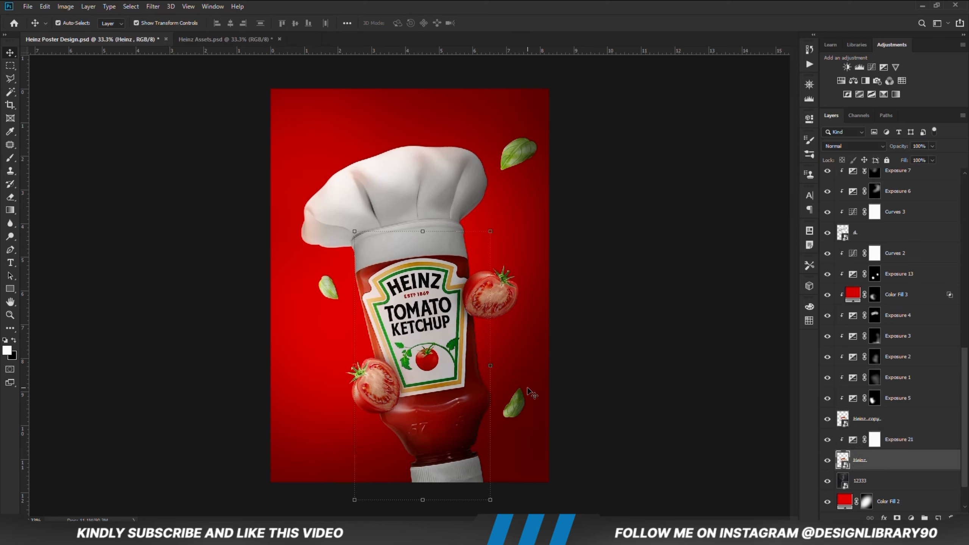
{"action": "key", "text": "ctrl+t"}
{"action": "right_click", "coordinate": [389, 273]}
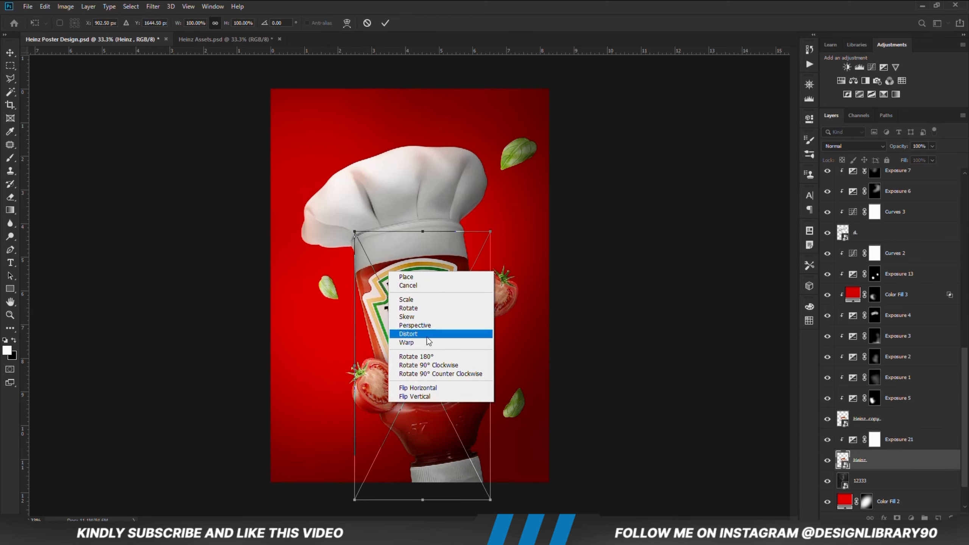
{"action": "left_click", "coordinate": [420, 336]}
{"action": "mouse_move", "coordinate": [423, 231]}
{"action": "left_mouse_down"}
{"action": "mouse_move", "coordinate": [445, 233]}
{"action": "mouse_move", "coordinate": [456, 250]}
{"action": "mouse_move", "coordinate": [456, 240]}
{"action": "left_mouse_up"}
{"action": "right_click", "coordinate": [474, 274]}
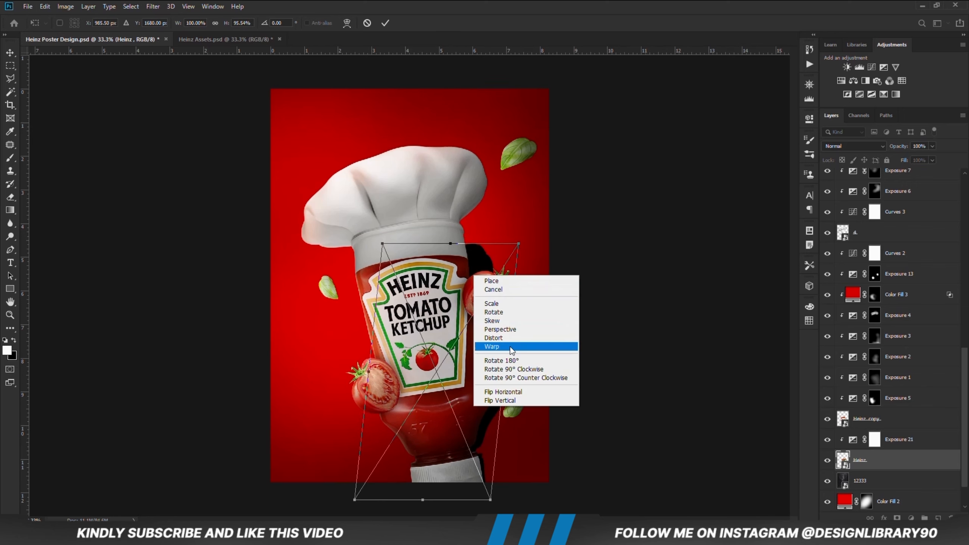
{"action": "left_click", "coordinate": [512, 342]}
{"action": "left_click_drag", "start_coordinate": [520, 248], "coordinate": [514, 245]}
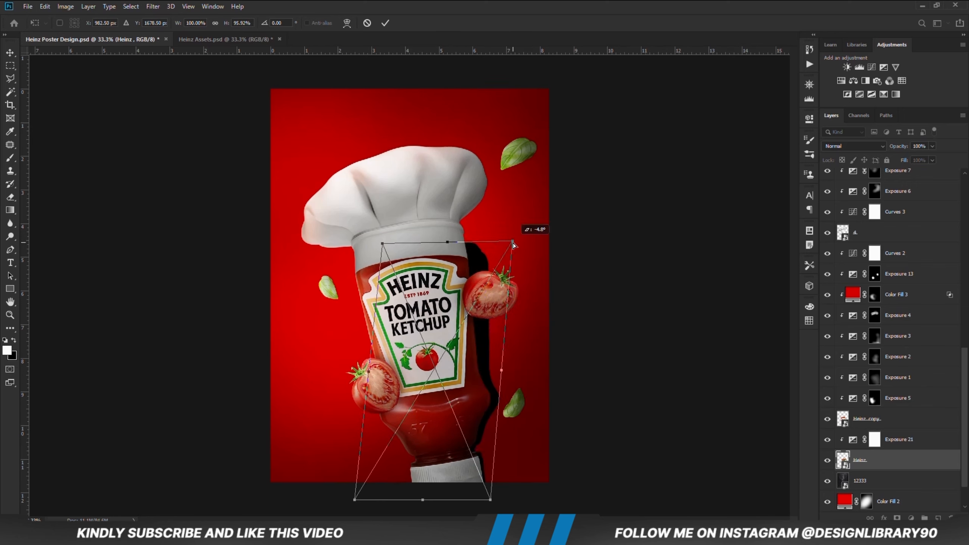
{"action": "left_click", "coordinate": [385, 23]}
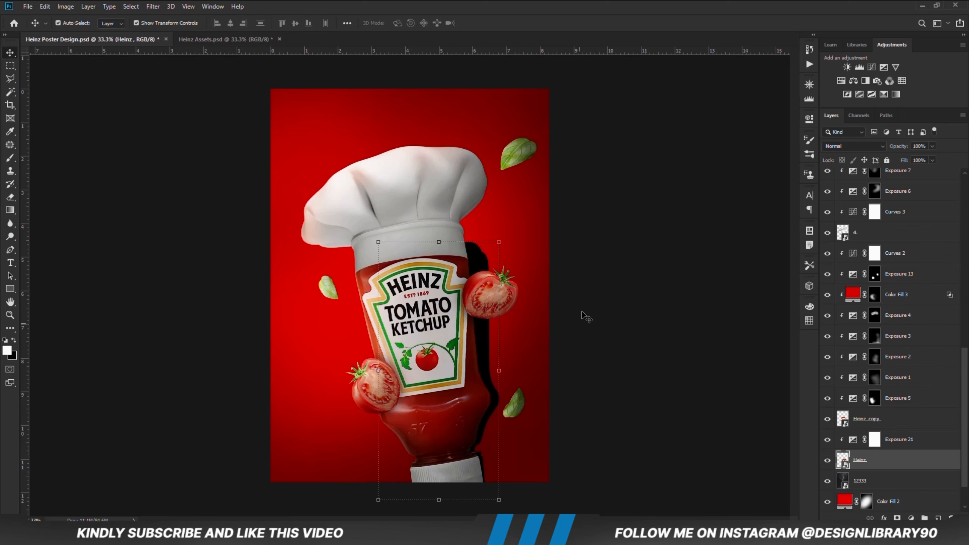
Apply a Gaussian Blur with a radius of about 81.2 pixels to the black bottle shadow layer
{"action": "left_click", "coordinate": [153, 6]}
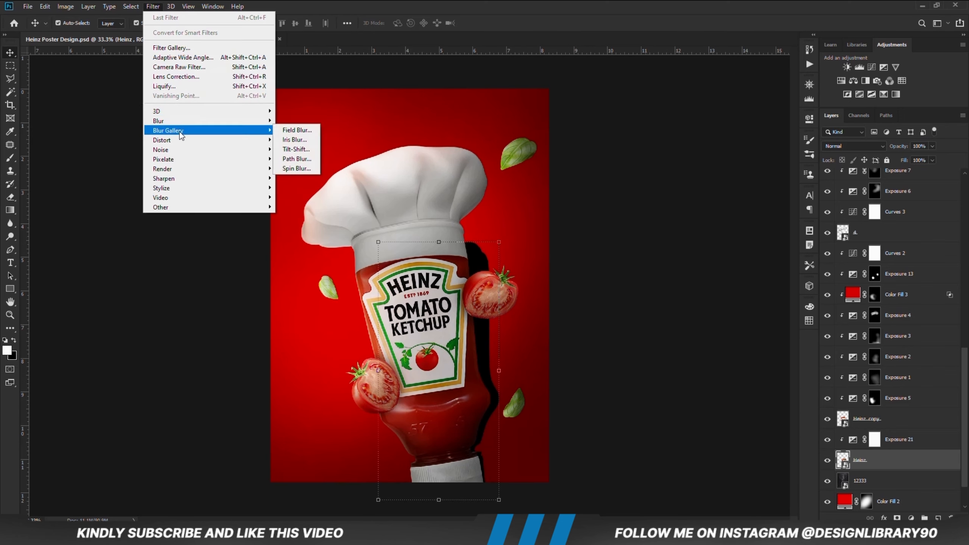
{"action": "mouse_move", "coordinate": [183, 120]}
{"action": "left_click", "coordinate": [303, 159]}
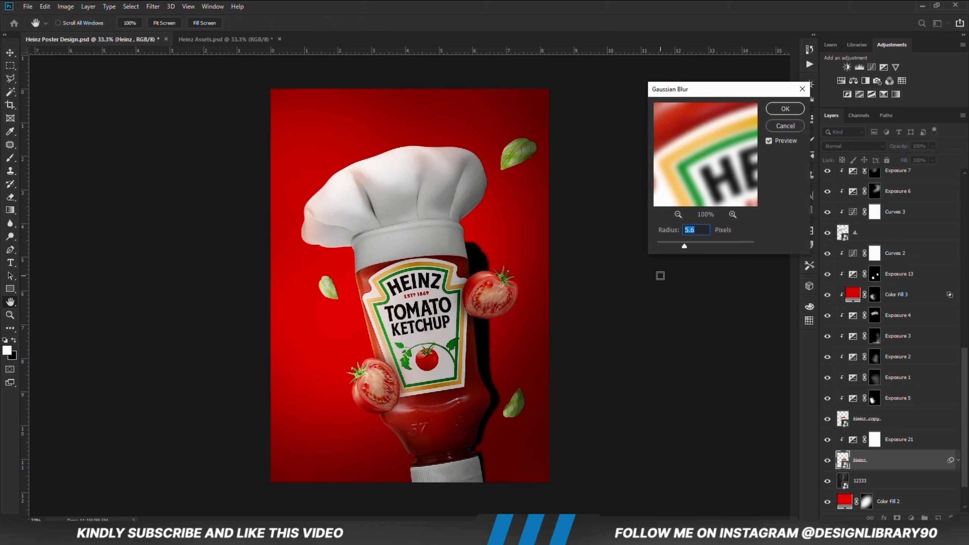
{"action": "left_click_drag", "start_coordinate": [709, 246], "coordinate": [709, 247]}
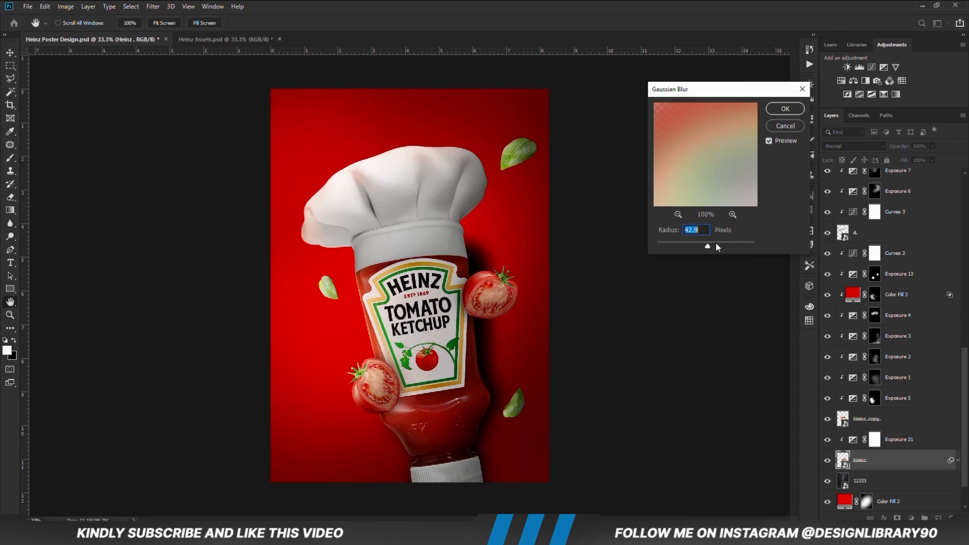
{"action": "left_click", "coordinate": [717, 246]}
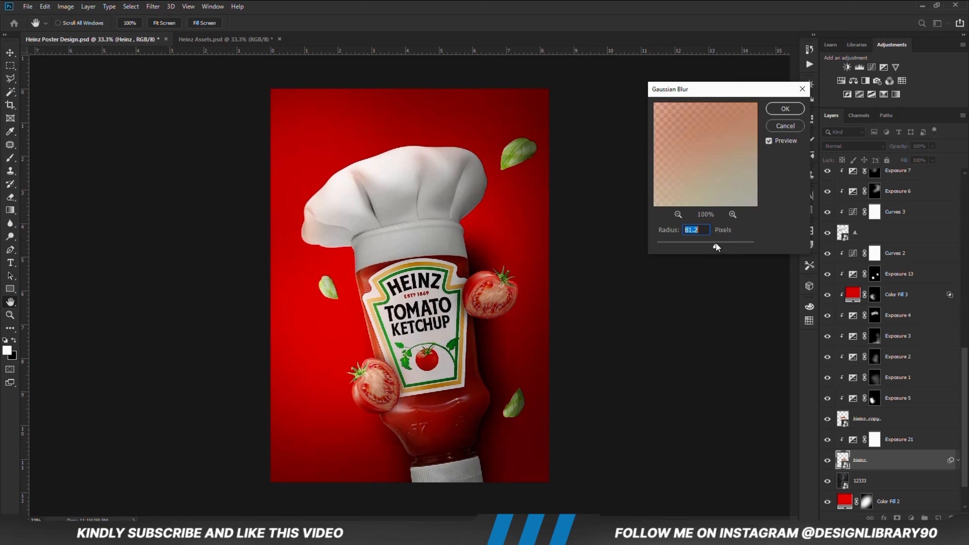
{"action": "left_click", "coordinate": [786, 110]}
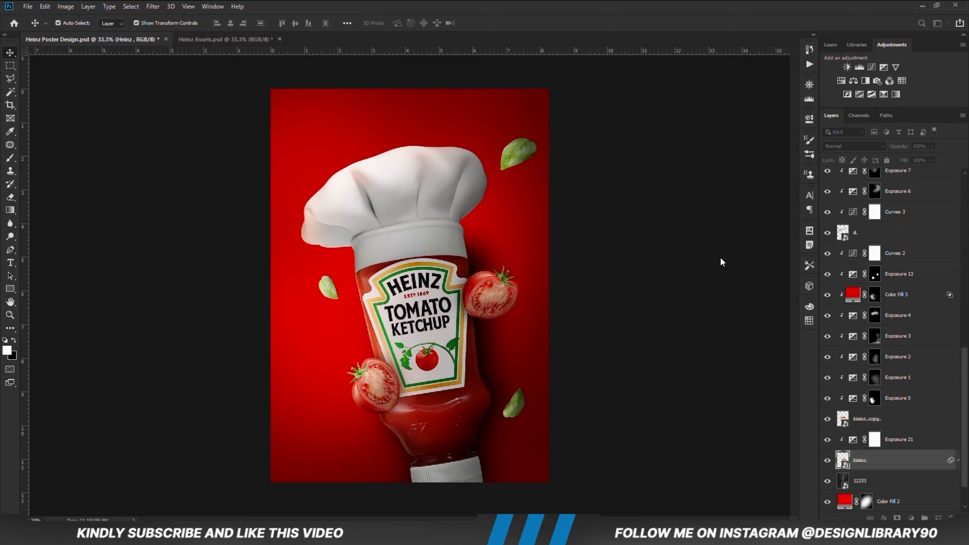
Add a mask to the bottle shadow and soften it with a 500 px soft black brush at 43%, then 10% opacity
{"action": "left_click", "coordinate": [897, 518]}
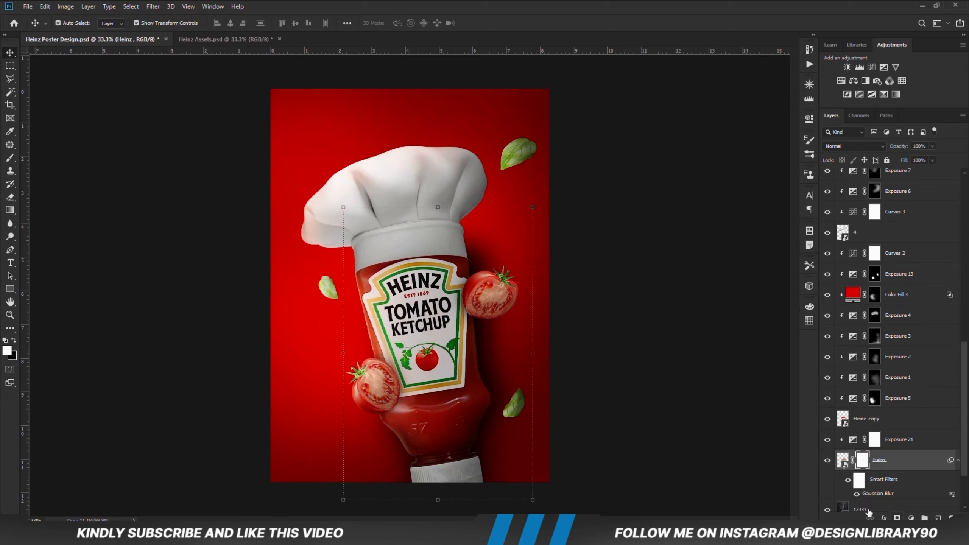
{"action": "key", "text": "b"}
{"action": "right_click", "coordinate": [516, 373]}
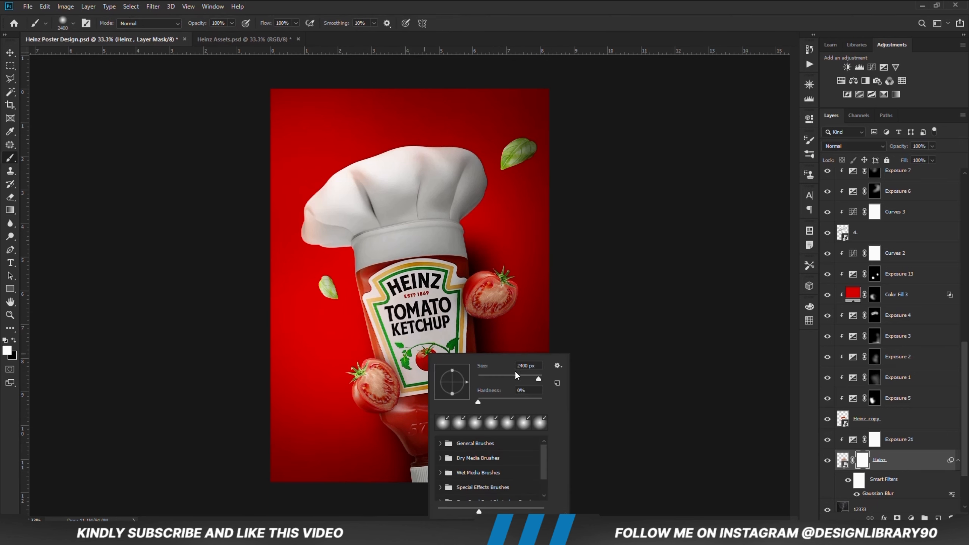
{"action": "left_click_drag", "start_coordinate": [538, 378], "coordinate": [535, 379]}
{"action": "left_click", "coordinate": [528, 1]}
{"action": "left_click", "coordinate": [232, 24]}
{"action": "left_click_drag", "start_coordinate": [232, 35], "coordinate": [198, 39]}
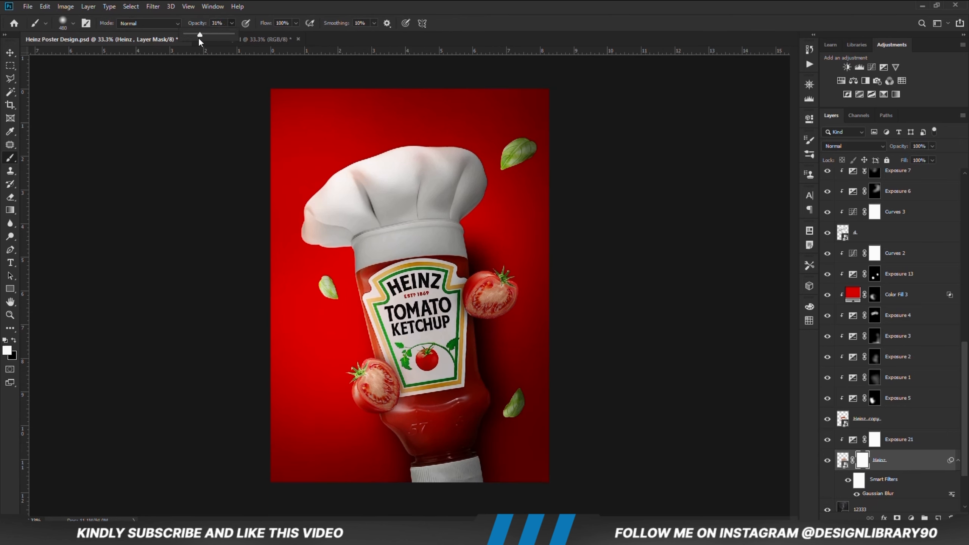
{"action": "key", "text": "x"}
{"action": "key", "text": "bracketright"}
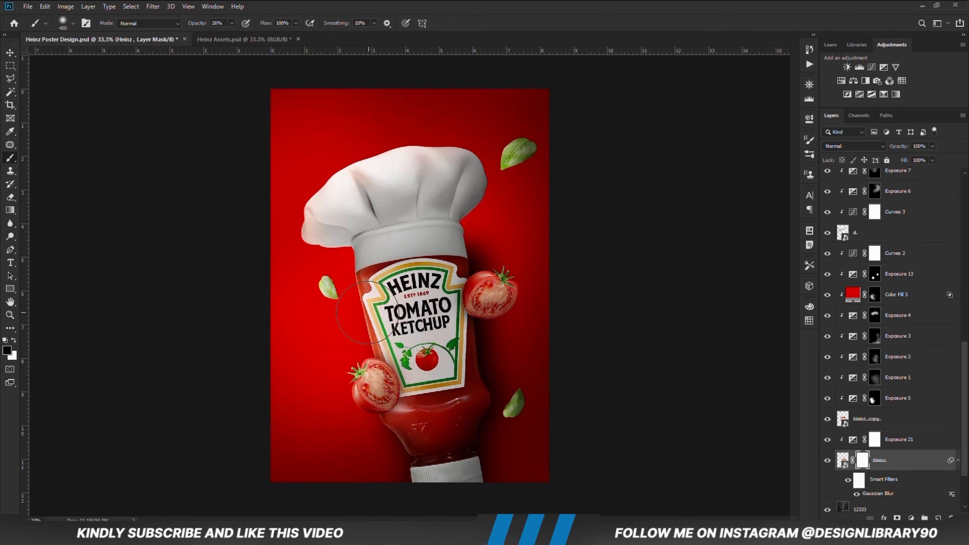
{"action": "key", "text": "4"}
{"action": "key", "text": "3"}
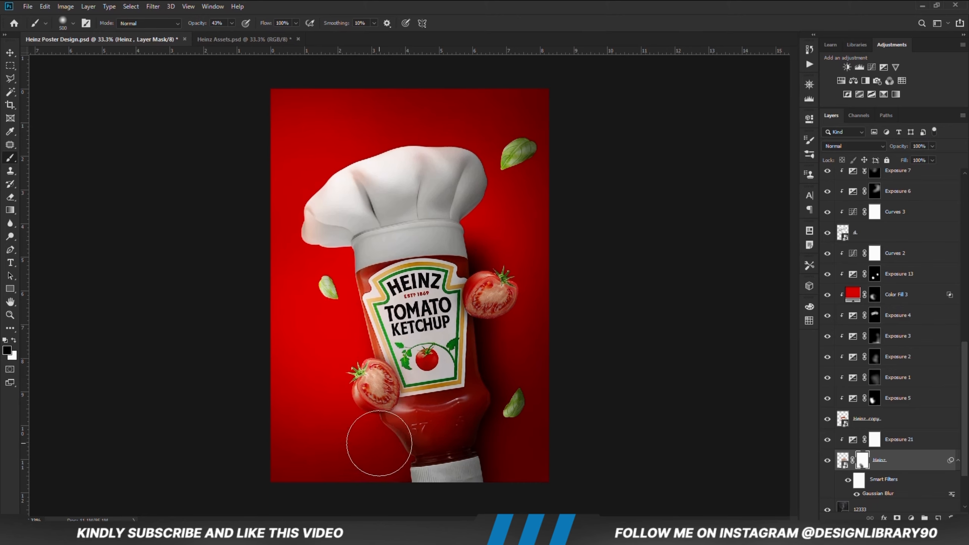
{"action": "left_click_drag", "start_coordinate": [235, 24], "coordinate": [216, 38]}
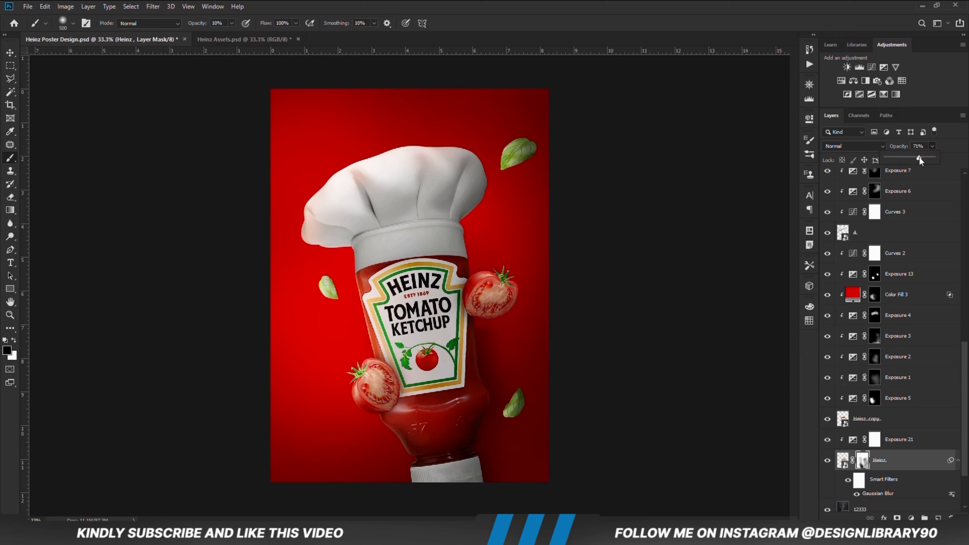
Lower the bottle shadow layer's opacity to about 71% and deselect the layer
{"action": "left_click_drag", "start_coordinate": [924, 158], "coordinate": [921, 158]}
{"action": "left_click", "coordinate": [10, 52]}
{"action": "key", "text": "x"}
{"action": "left_click", "coordinate": [155, 303]}
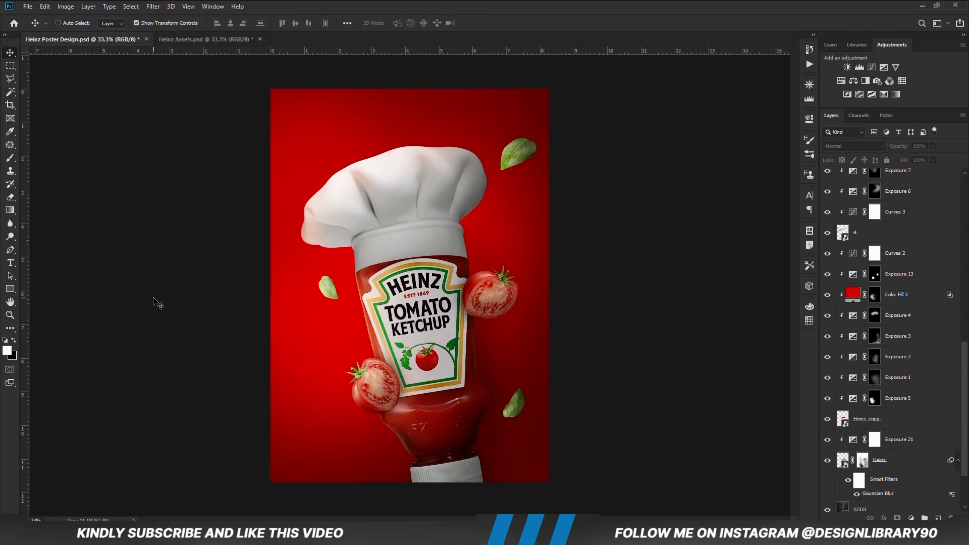
Stamp all visible layers into a new layer at the top of the stack and convert it to a smart object
{"action": "key", "text": "ctrl+minus"}
{"action": "scroll", "coordinate": [893, 395], "scroll_direction": "up", "scroll_amount": 20}
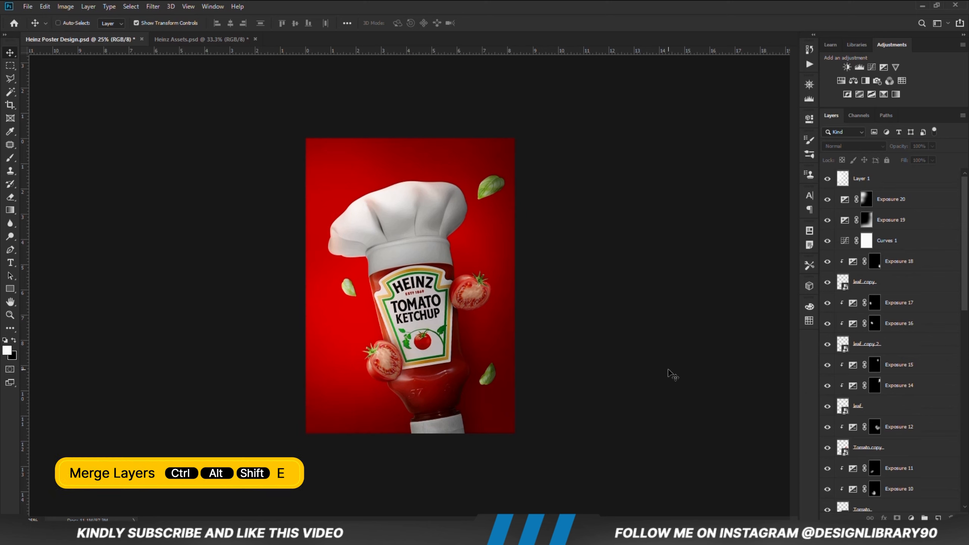
{"action": "key", "text": "ctrl+alt+shift+e"}
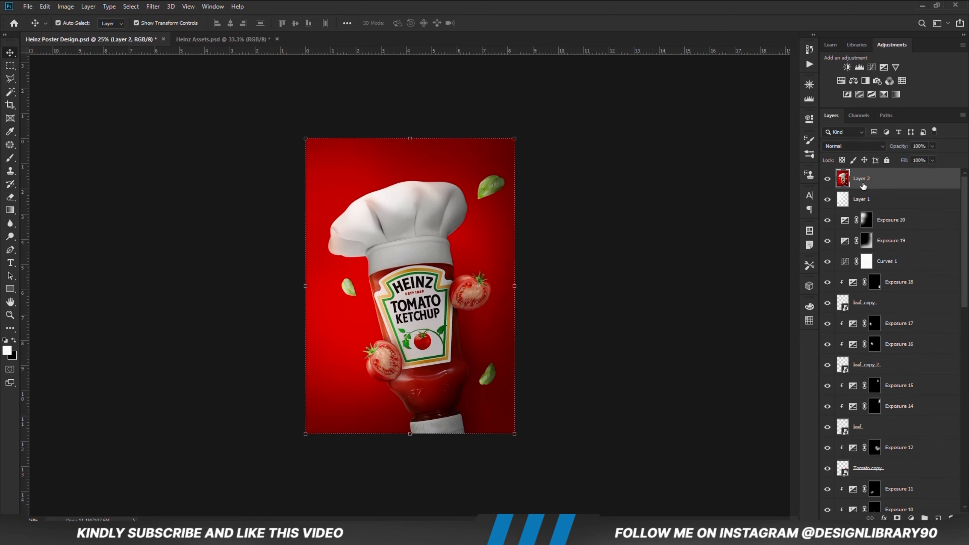
{"action": "right_click", "coordinate": [890, 178]}
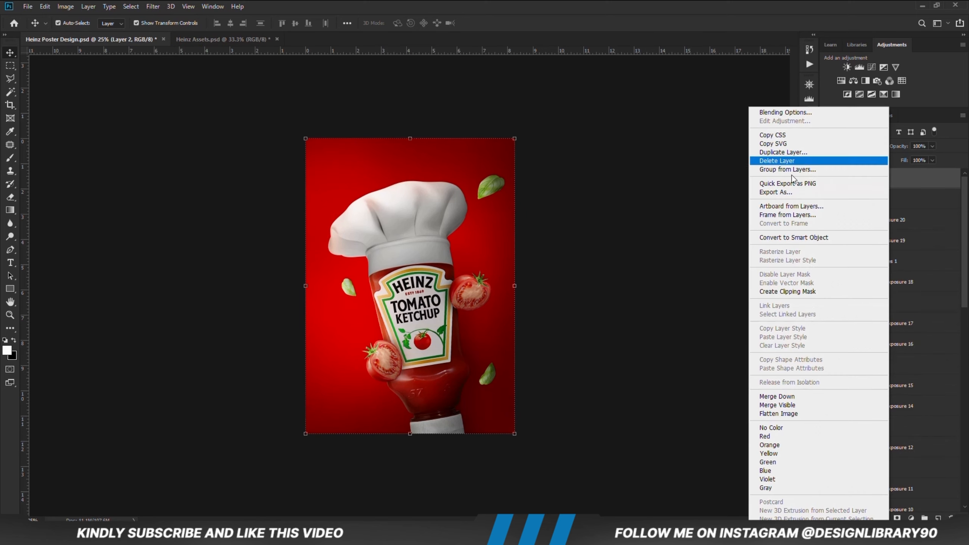
{"action": "left_click", "coordinate": [780, 237]}
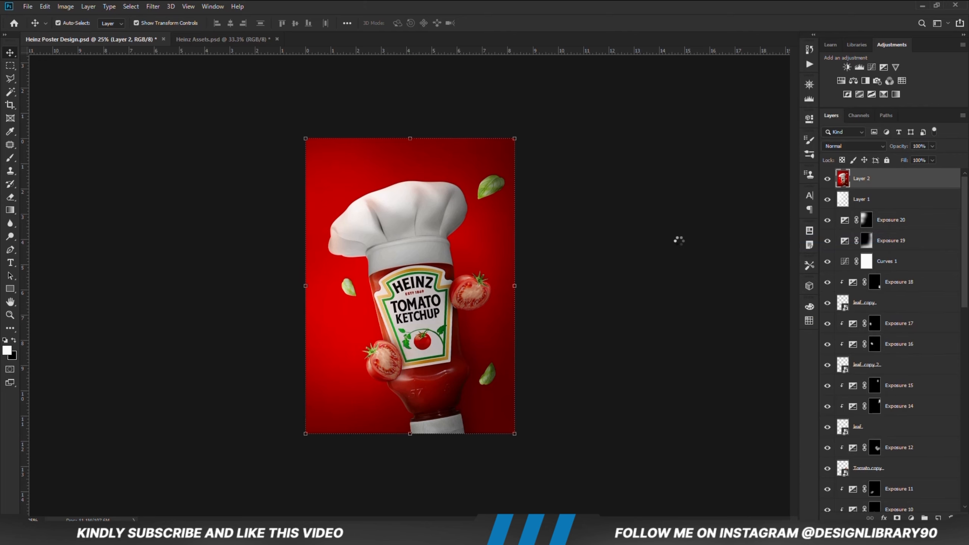
Apply the Camera Raw Filter to the merged layer with exposure at +0.15 and contrast at about +19
{"action": "left_click", "coordinate": [153, 7]}
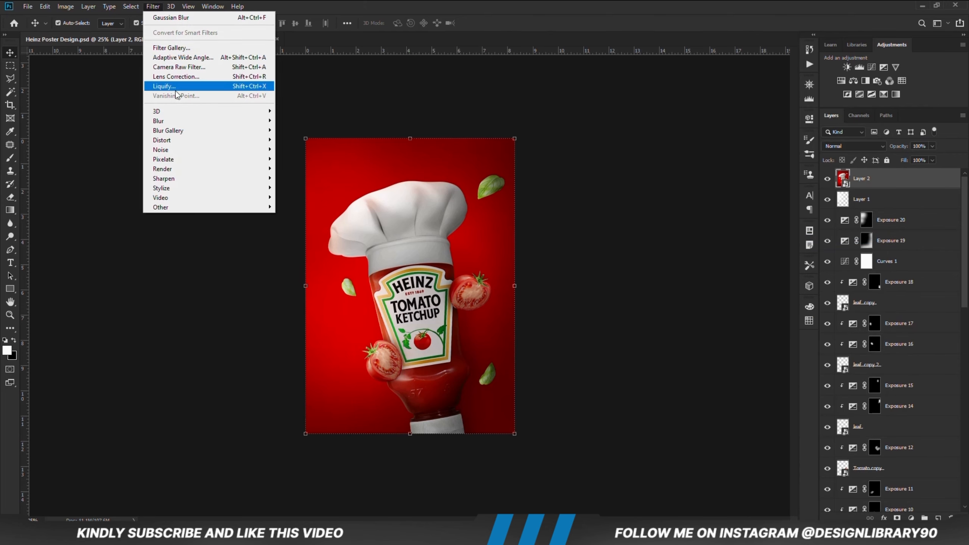
{"action": "left_click", "coordinate": [184, 64]}
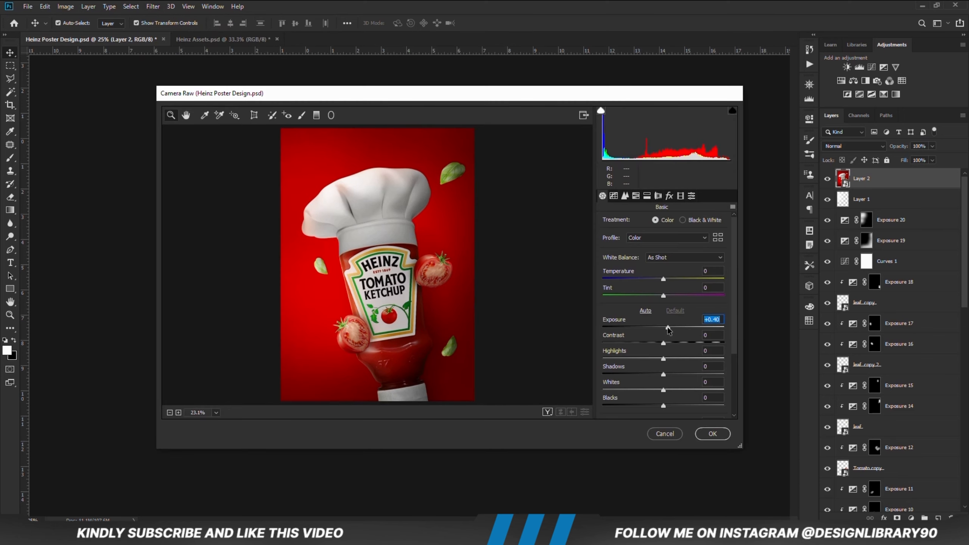
{"action": "left_click_drag", "start_coordinate": [668, 329], "coordinate": [676, 349]}
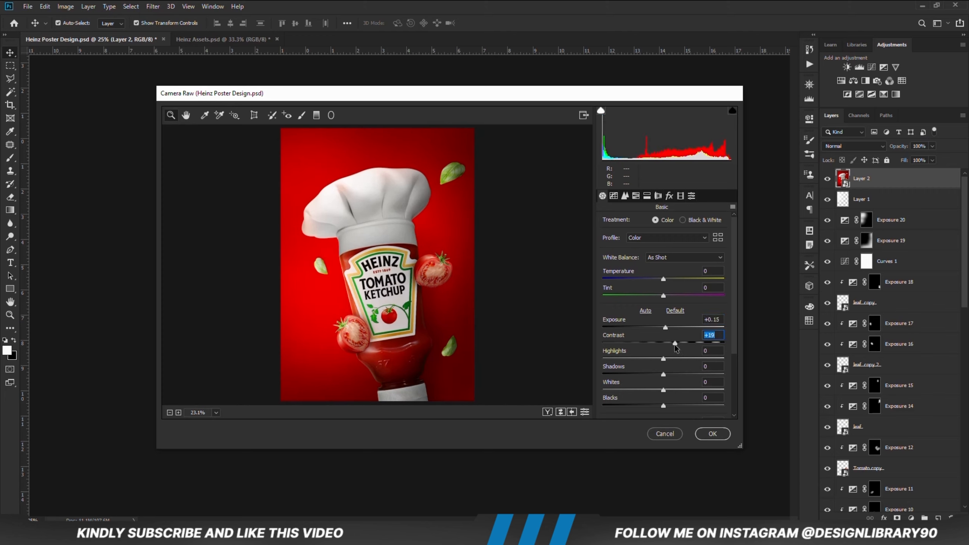